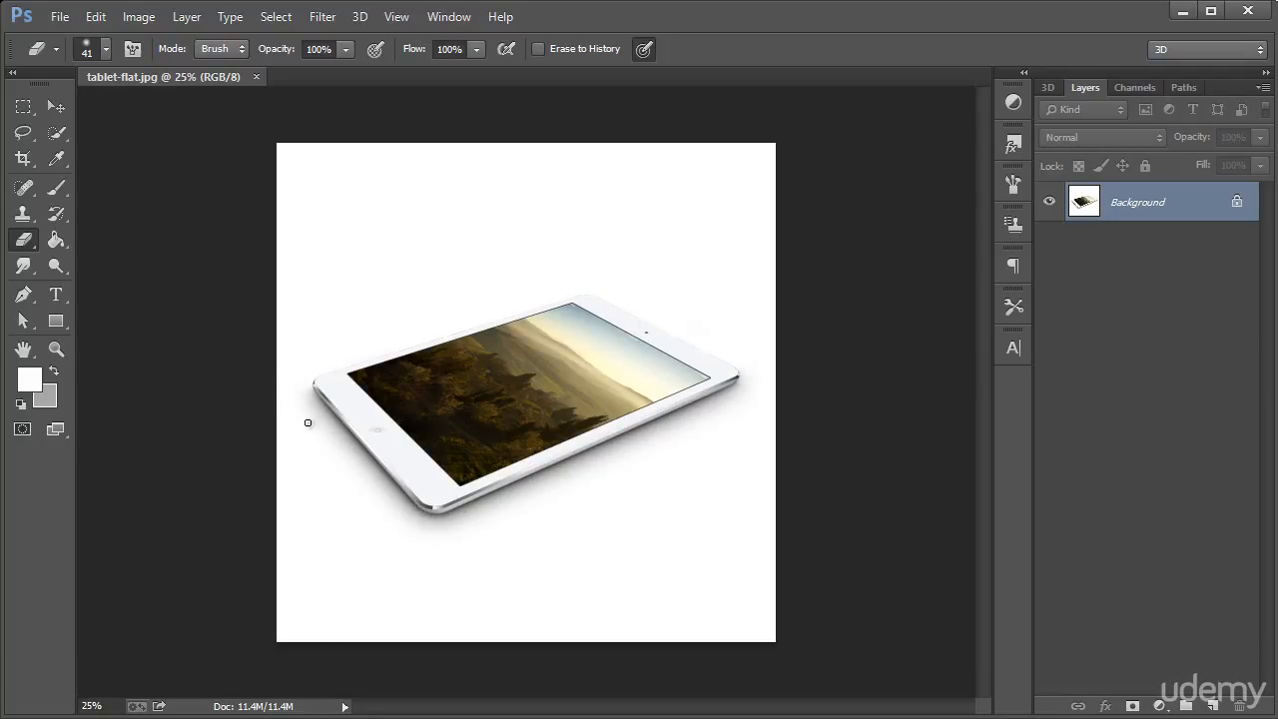
Switch from the standard Eraser Tool to the Background Eraser Tool
right_click(31, 238)
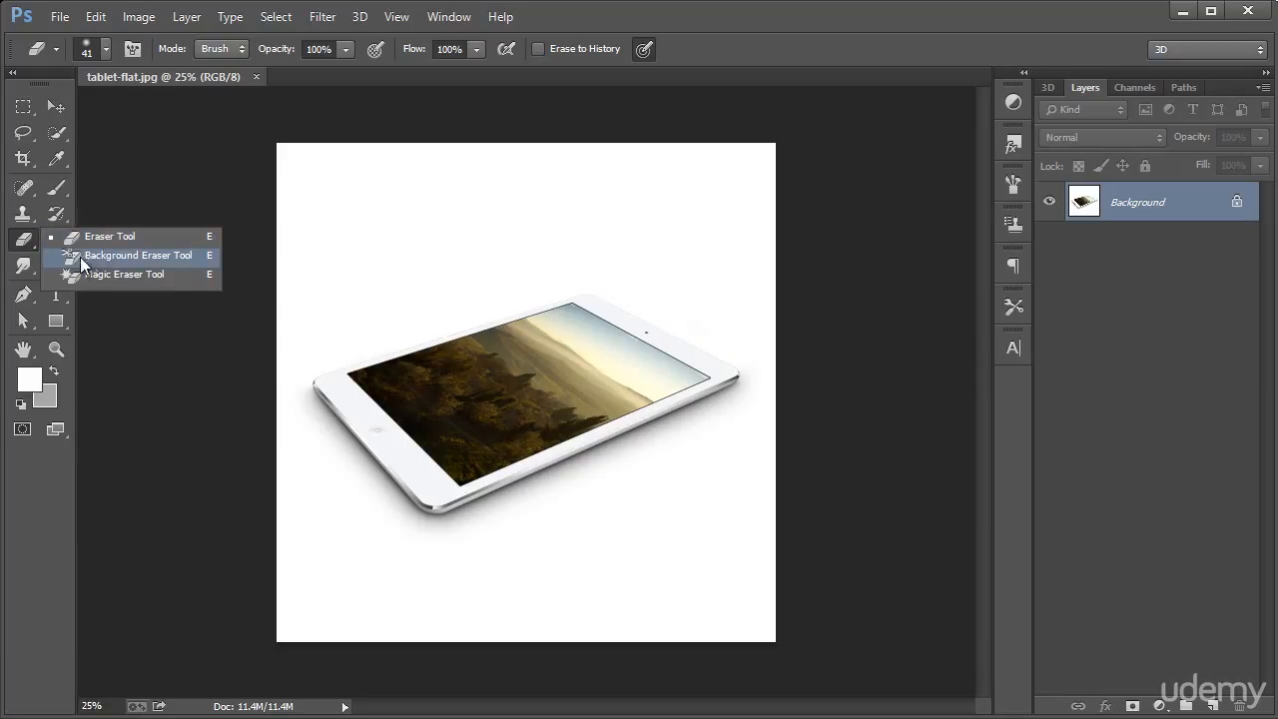
click(138, 254)
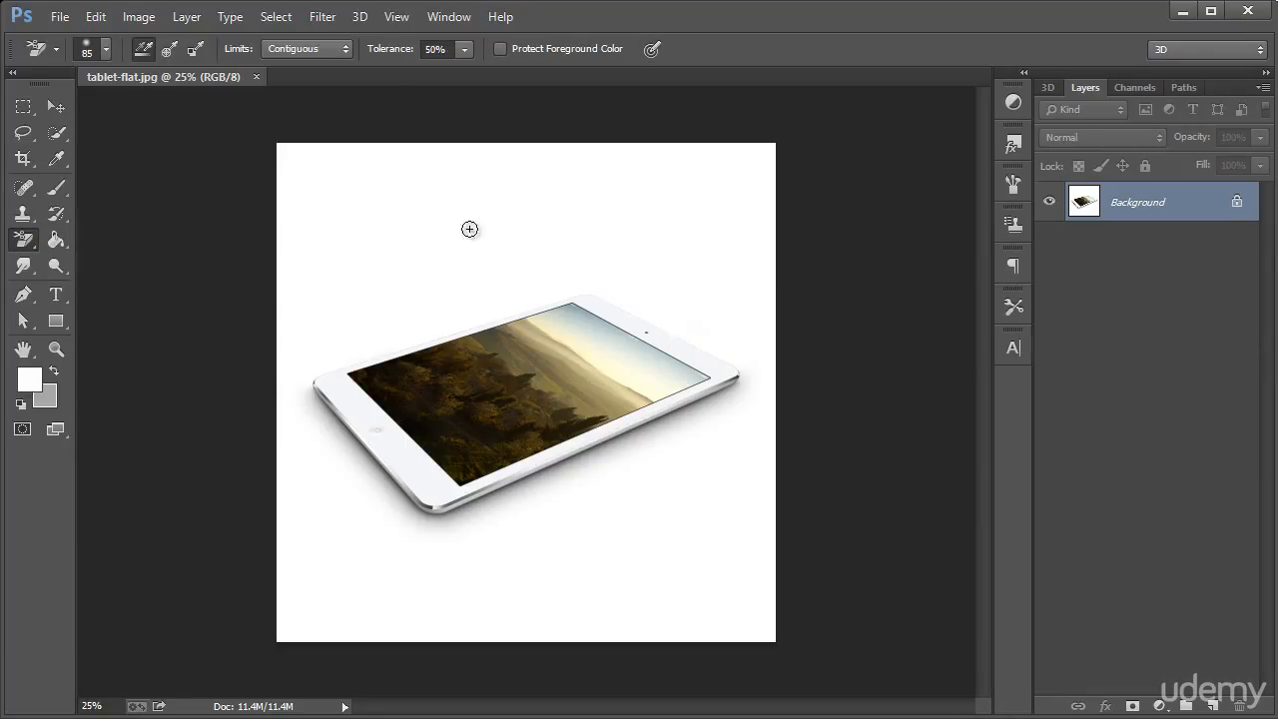
right_click(27, 243)
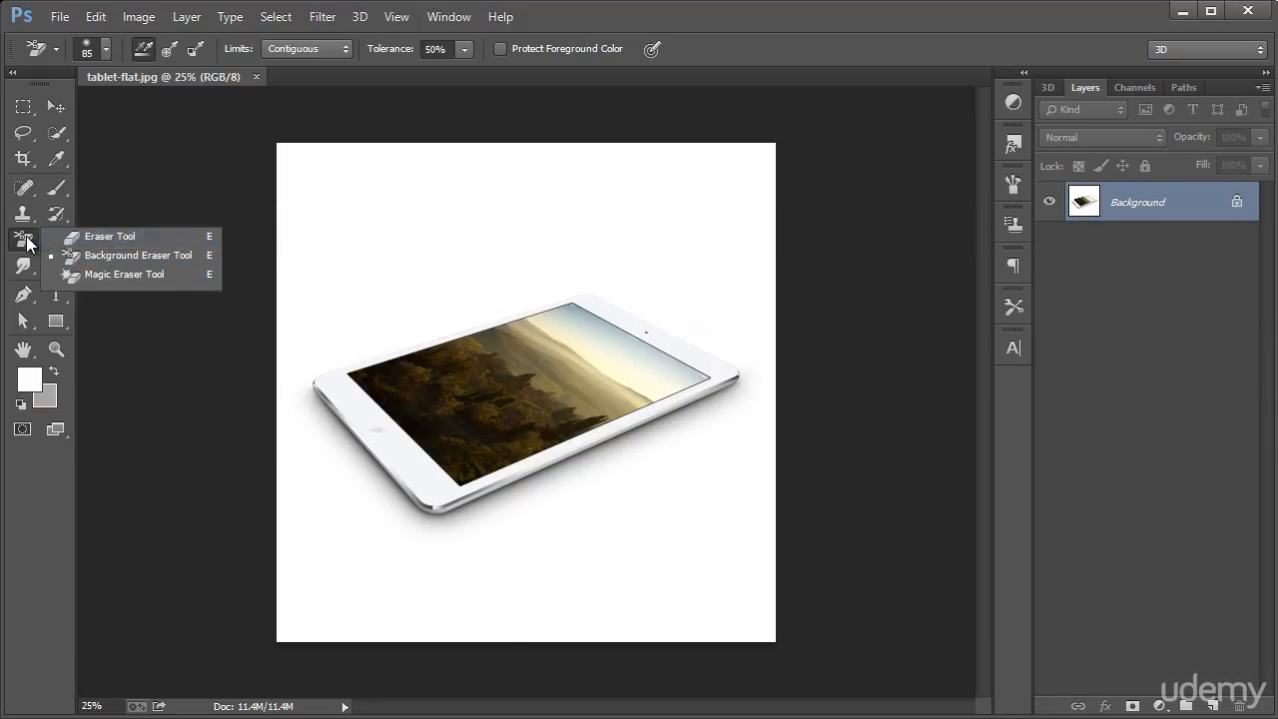
click(109, 235)
right_click(35, 240)
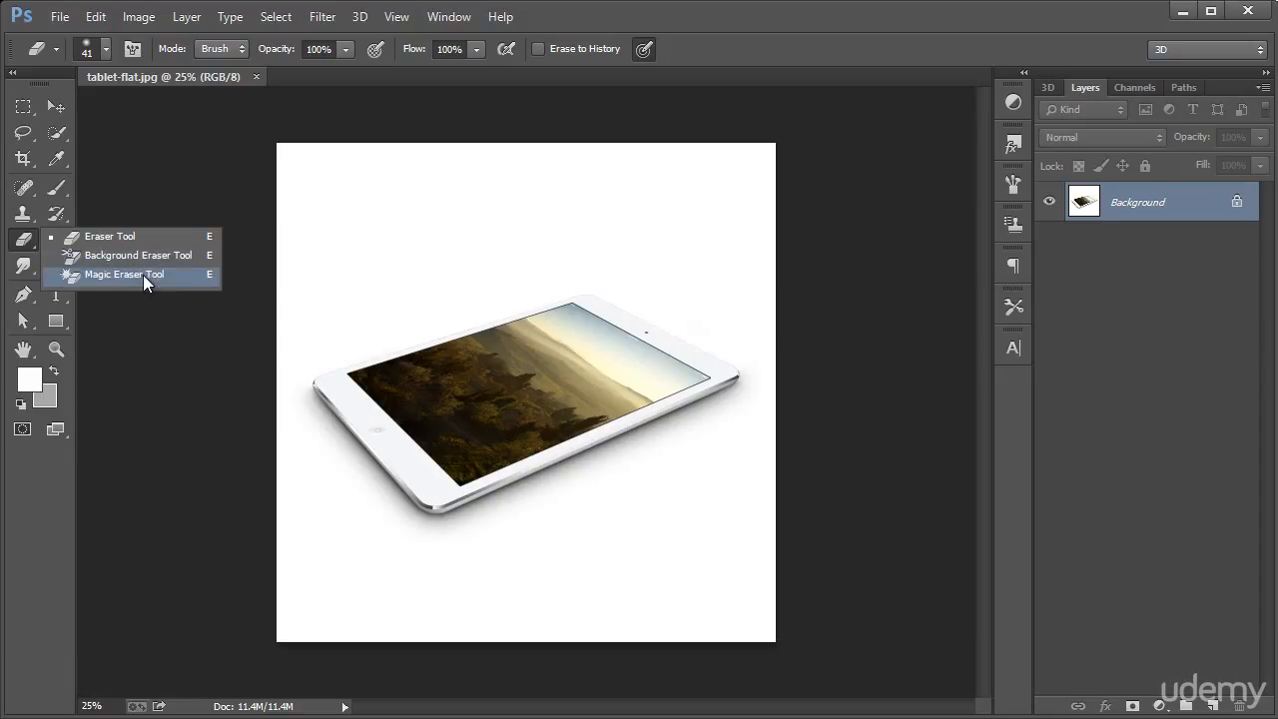
click(149, 258)
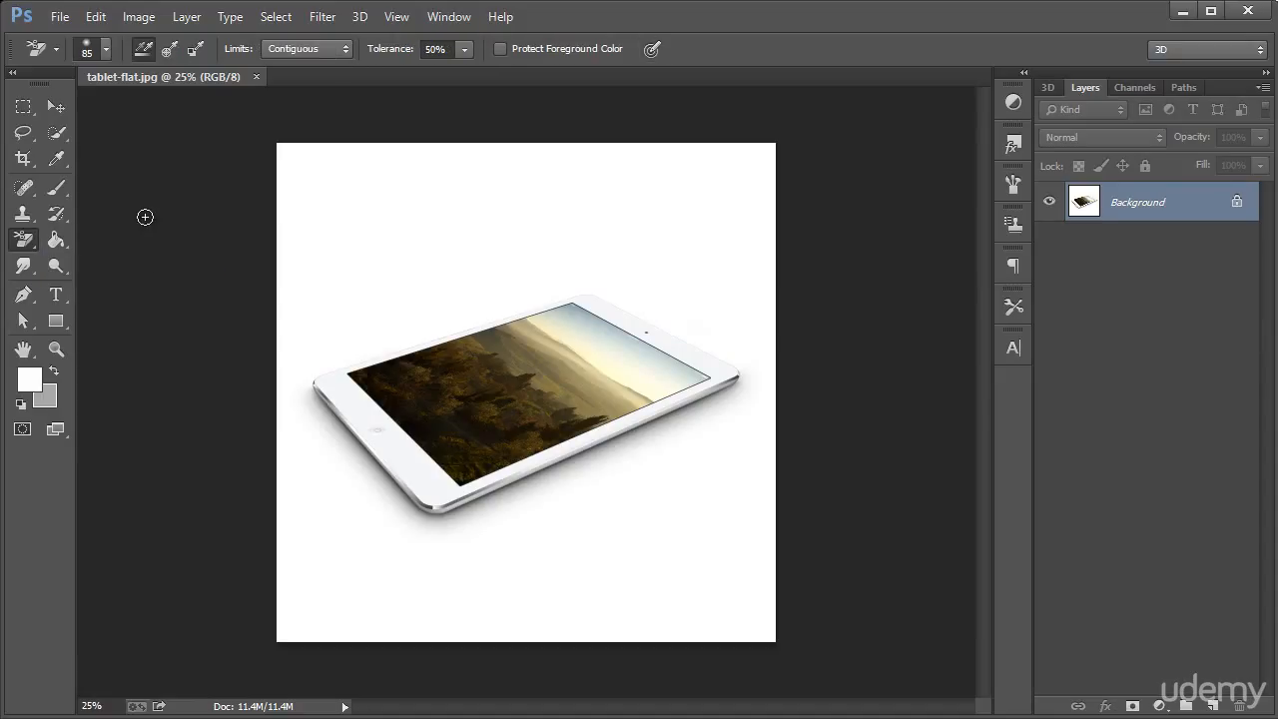
Set the Background Eraser brush to a size of 306 px with 0% hardness
click(109, 51)
drag(128, 103, 149, 105)
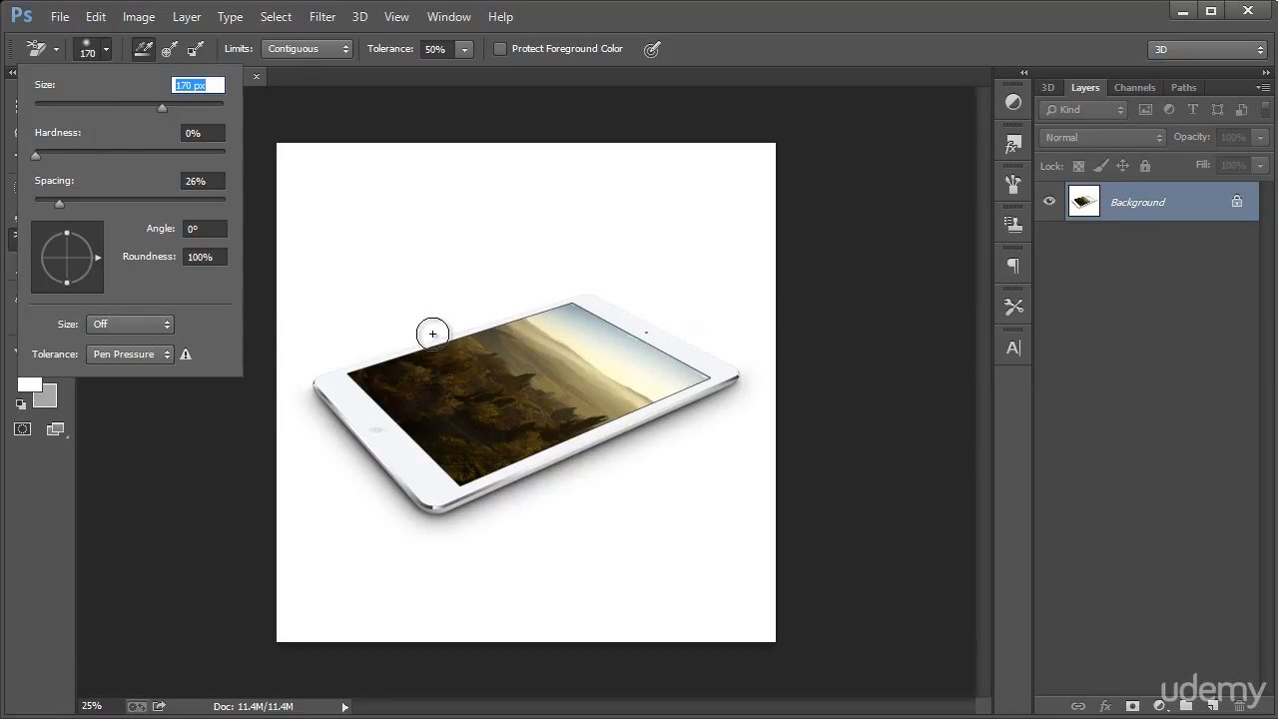
drag(54, 156, 146, 154)
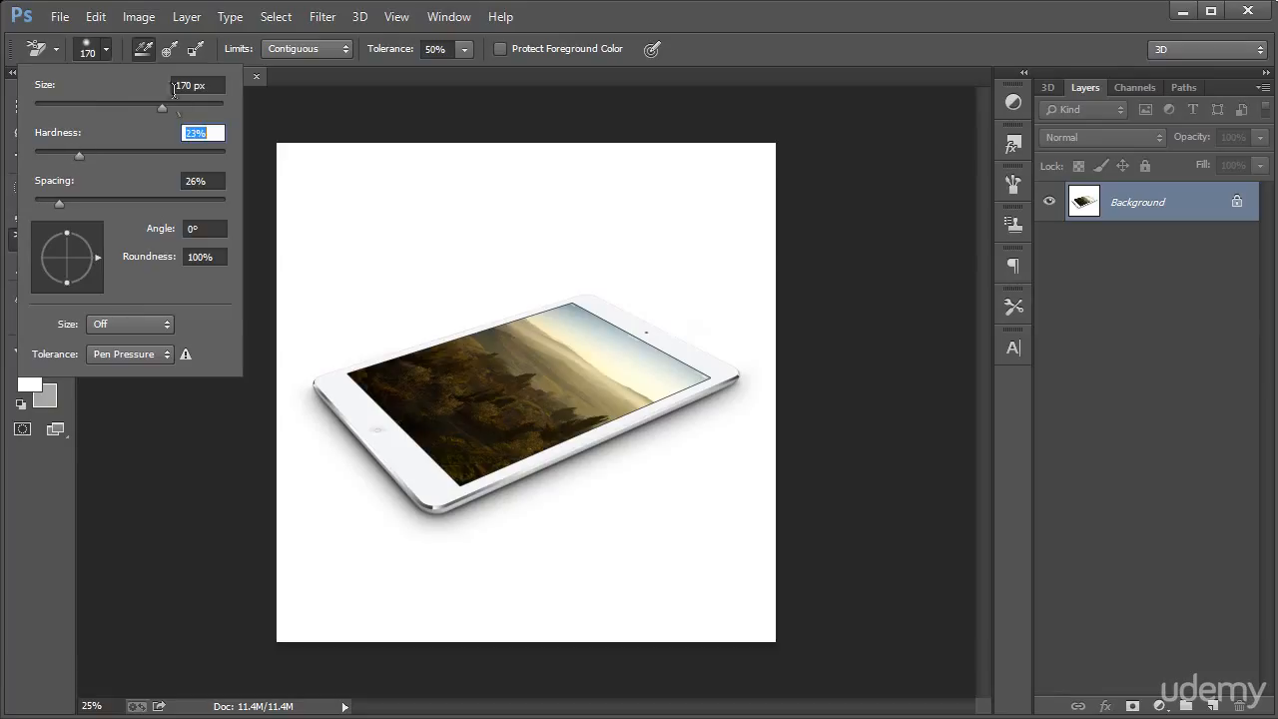
mouse_move(160, 107)
mouse_down()
mouse_move(107, 104)
mouse_move(188, 108)
mouse_up()
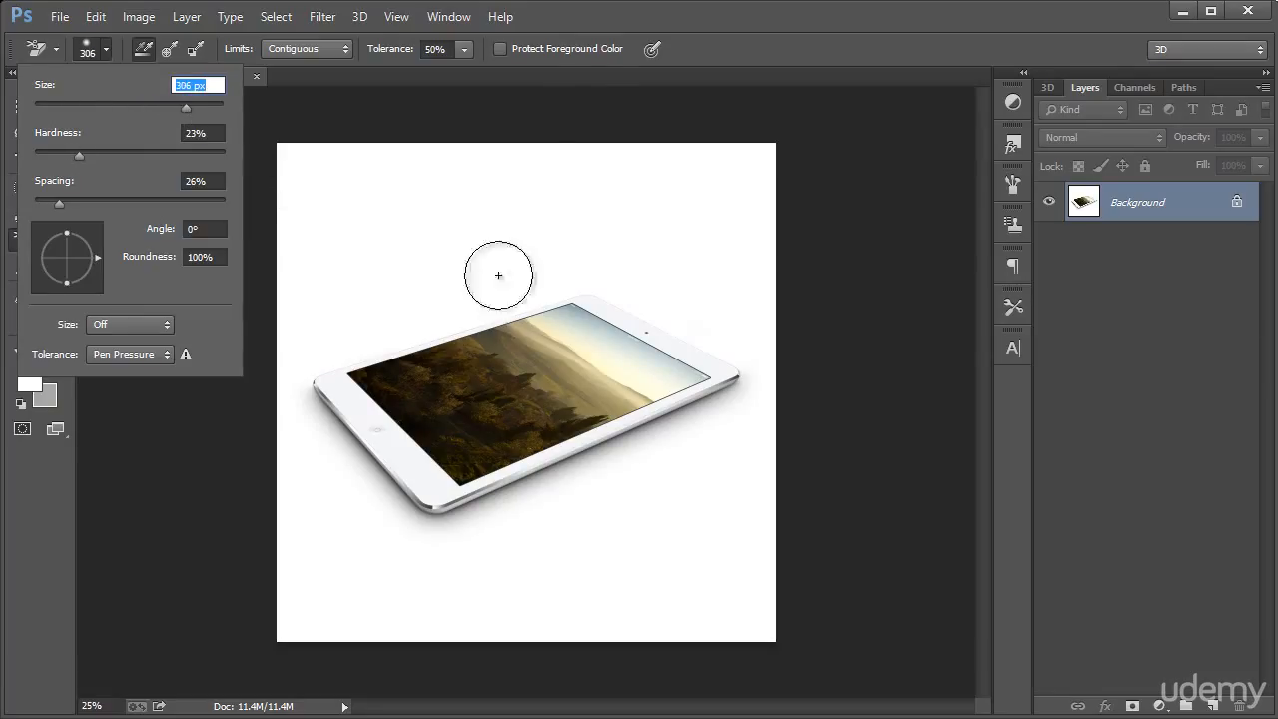
click(609, 38)
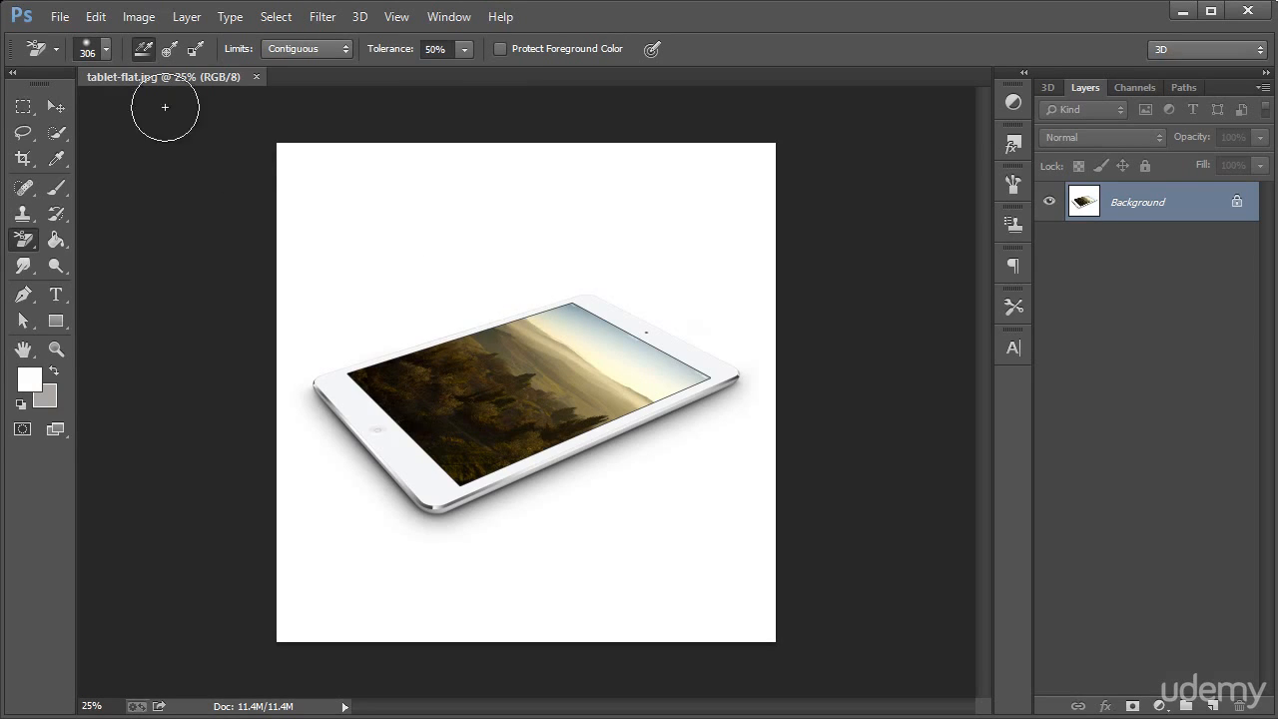
click(105, 50)
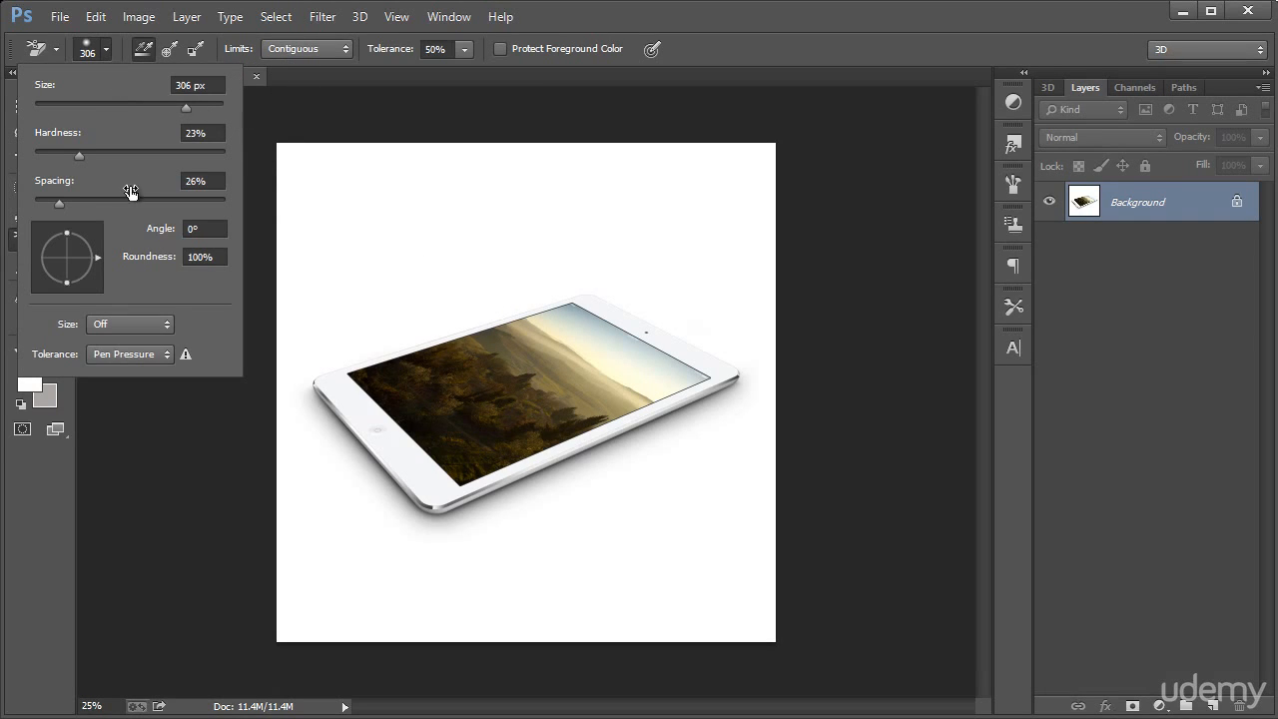
drag(79, 153, 32, 157)
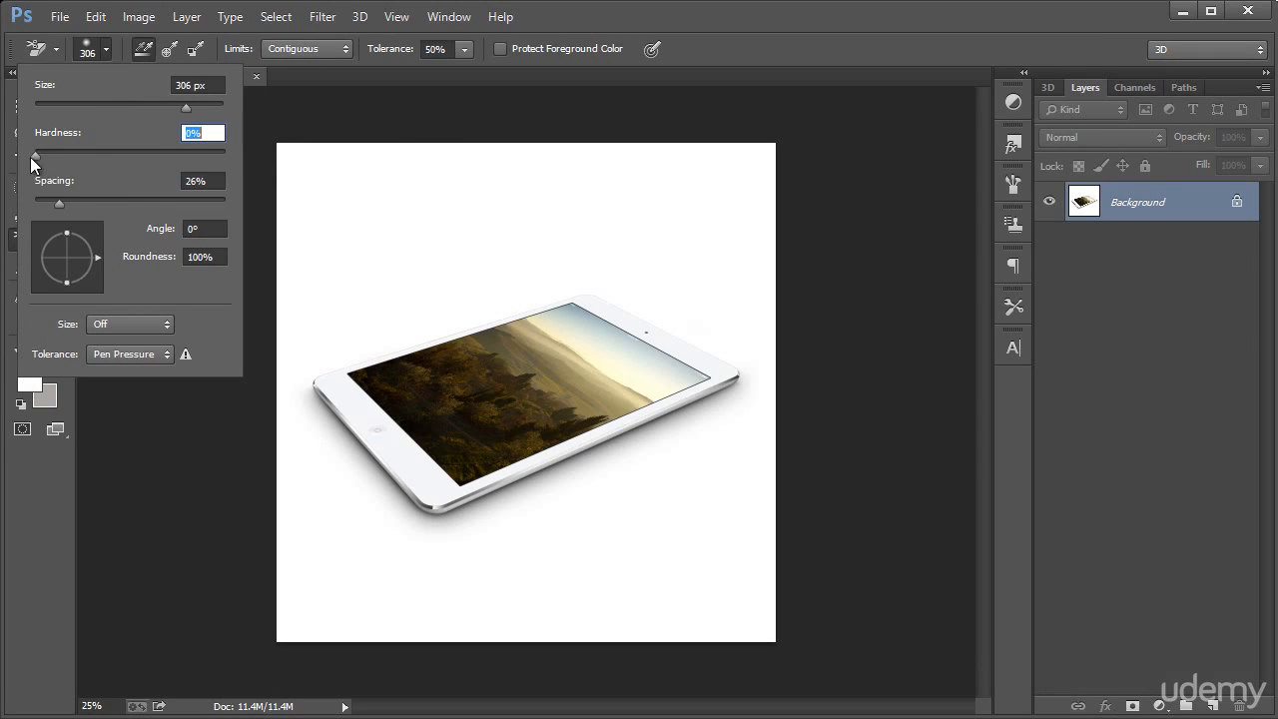
click(582, 28)
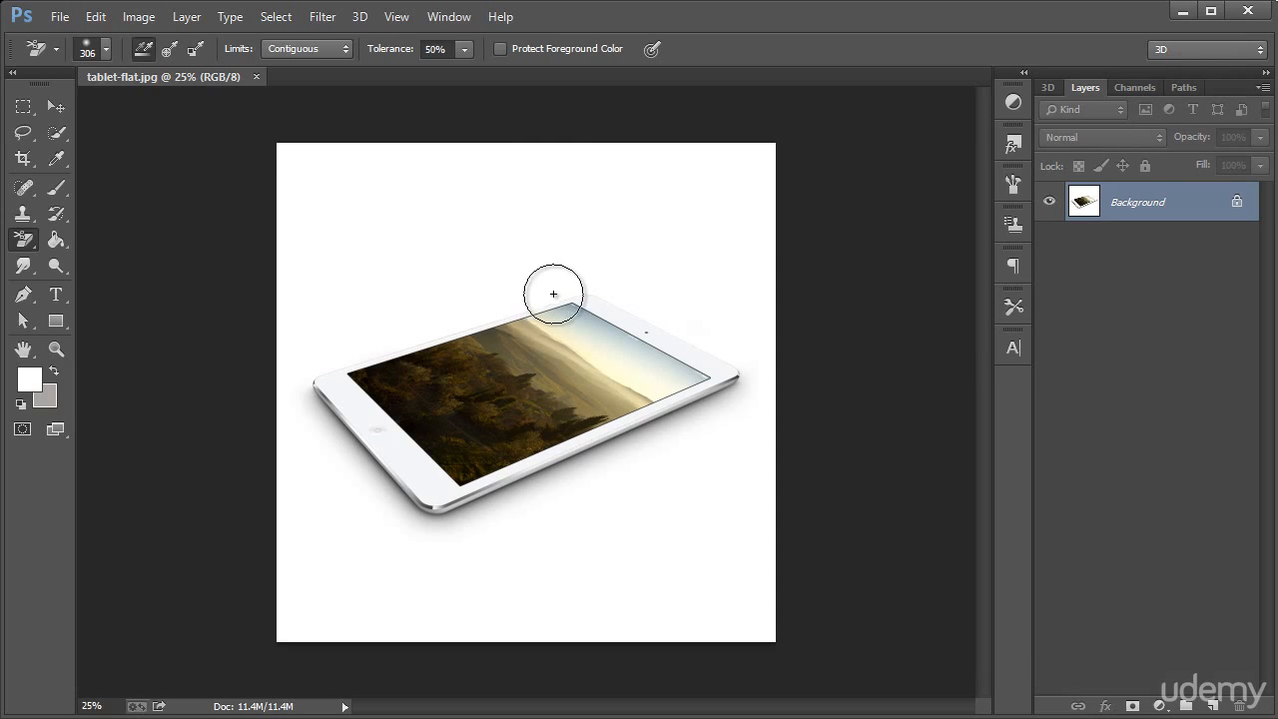
Try erasing the white around the tablet with the Background Eraser at 50% and then 1% tolerance, reverting each attempt
mouse_move(557, 288)
mouse_down()
mouse_move(317, 365)
mouse_move(297, 397)
mouse_move(423, 519)
mouse_move(446, 526)
mouse_move(750, 381)
mouse_move(723, 339)
mouse_move(569, 267)
mouse_up()
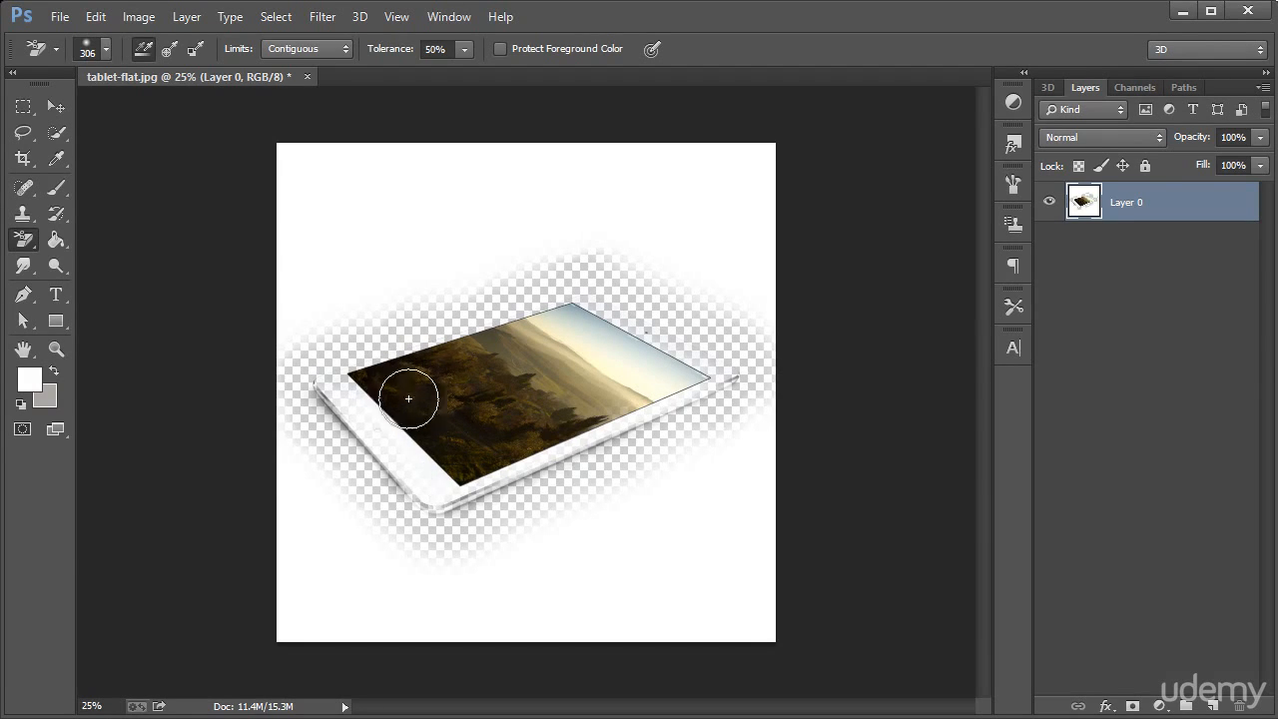
key(F12)
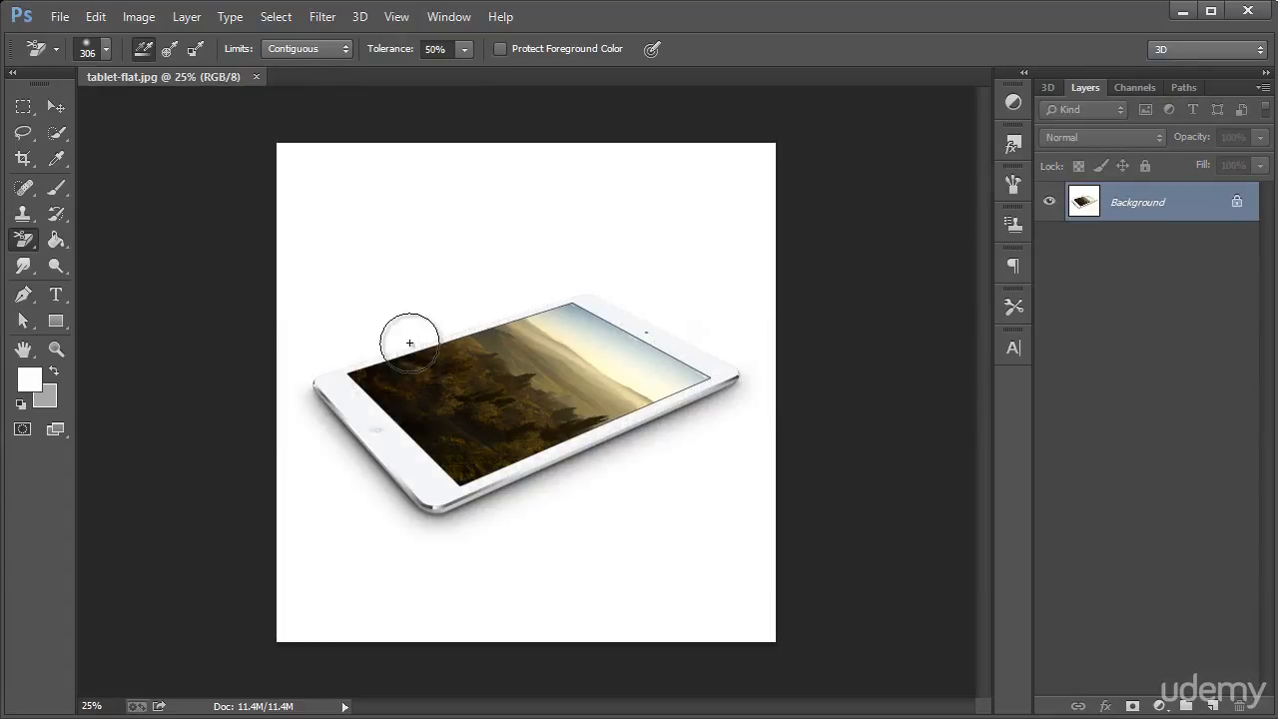
click(428, 50)
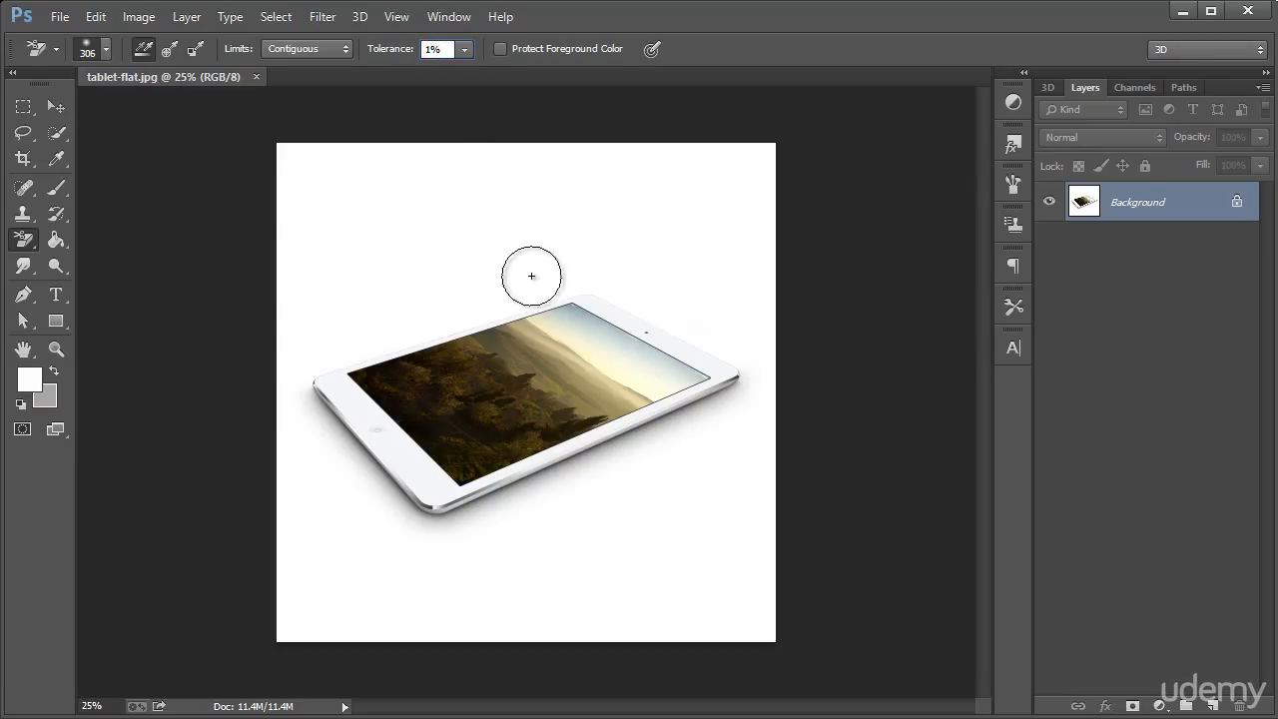
mouse_move(530, 289)
mouse_down()
mouse_move(334, 353)
mouse_move(297, 381)
mouse_move(336, 441)
mouse_move(424, 521)
mouse_move(456, 527)
mouse_move(711, 413)
mouse_move(749, 381)
mouse_move(750, 361)
mouse_move(729, 347)
mouse_move(561, 262)
mouse_up()
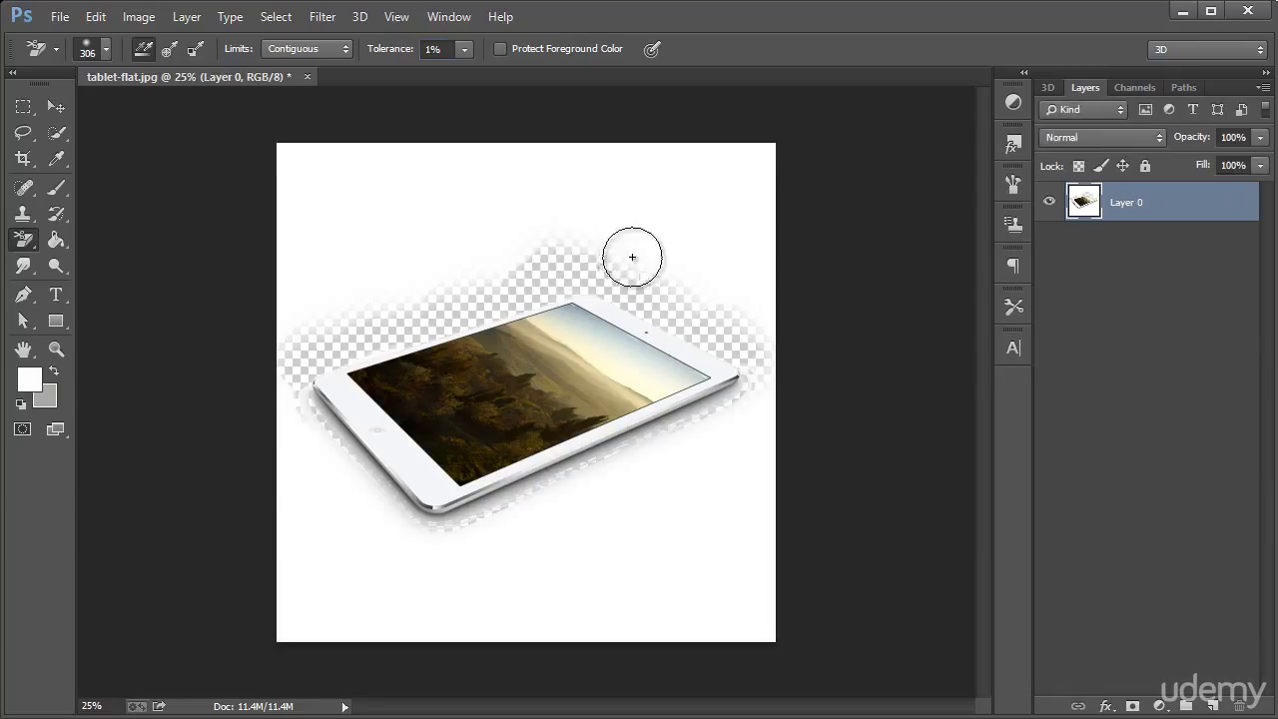
key(ctrl+z)
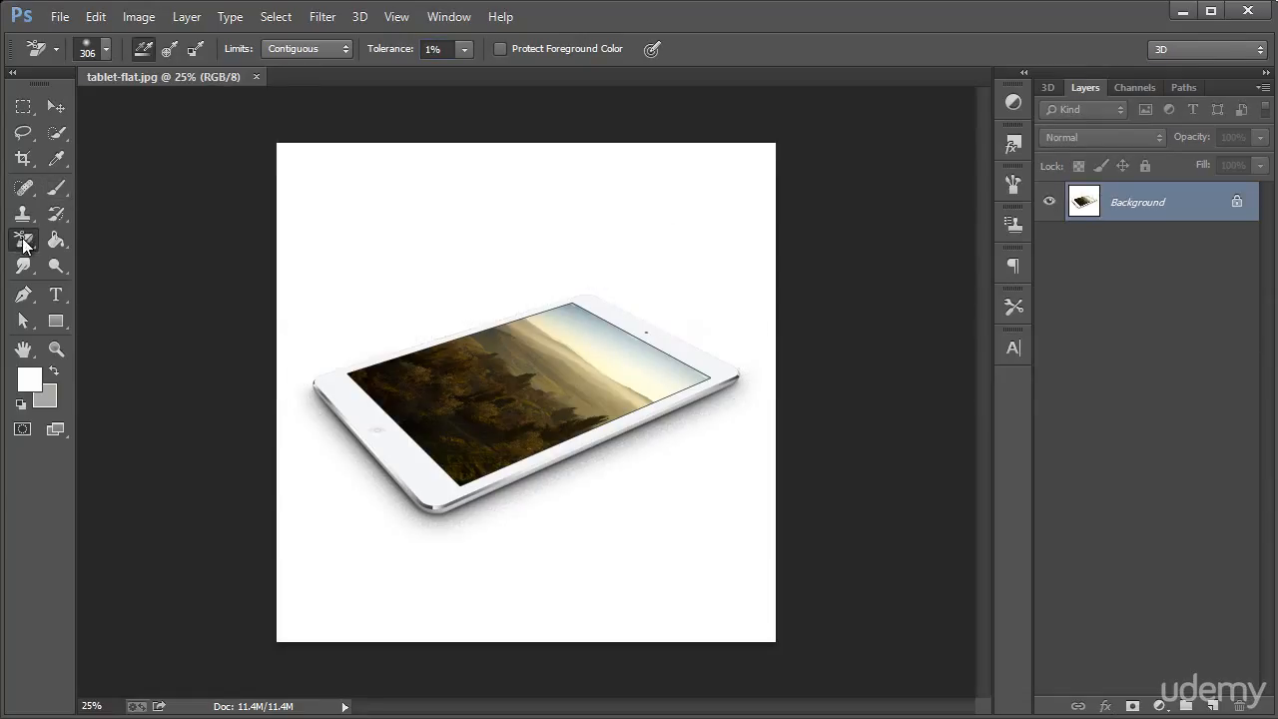
Try erasing the white background with the Magic Eraser Tool at tolerance 50, and undo the erasure
drag(23, 241, 111, 275)
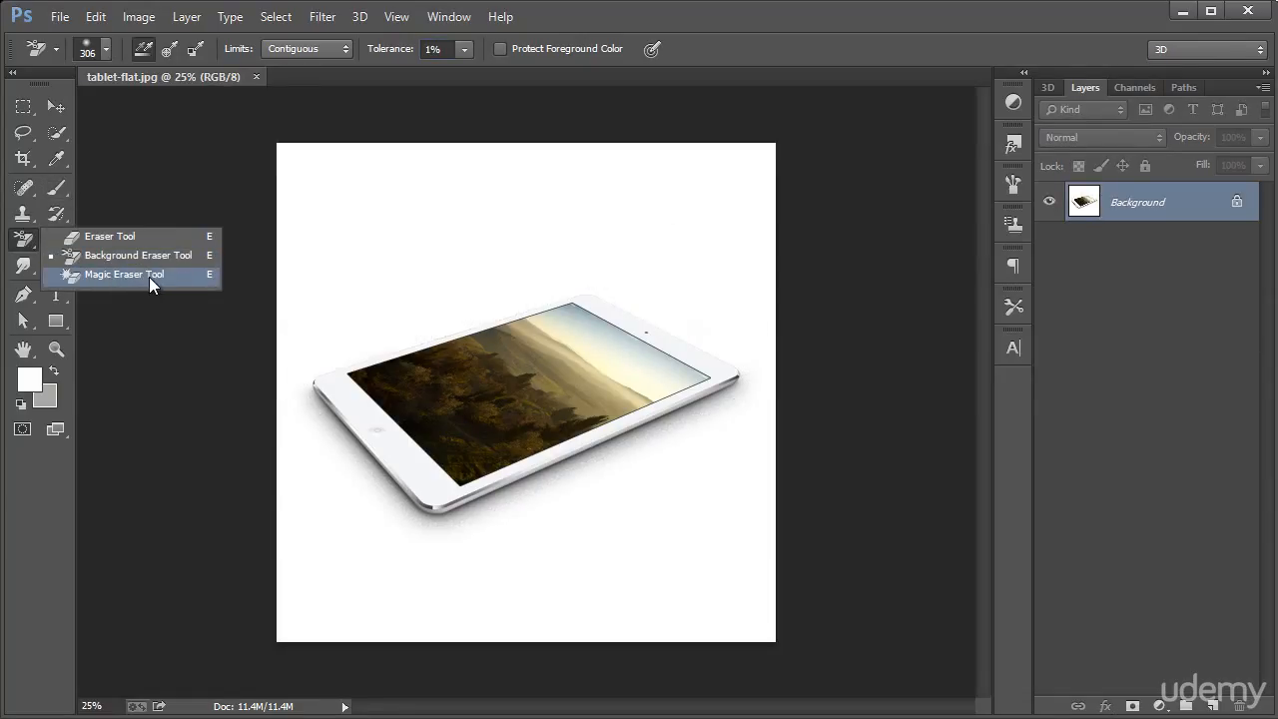
click(152, 276)
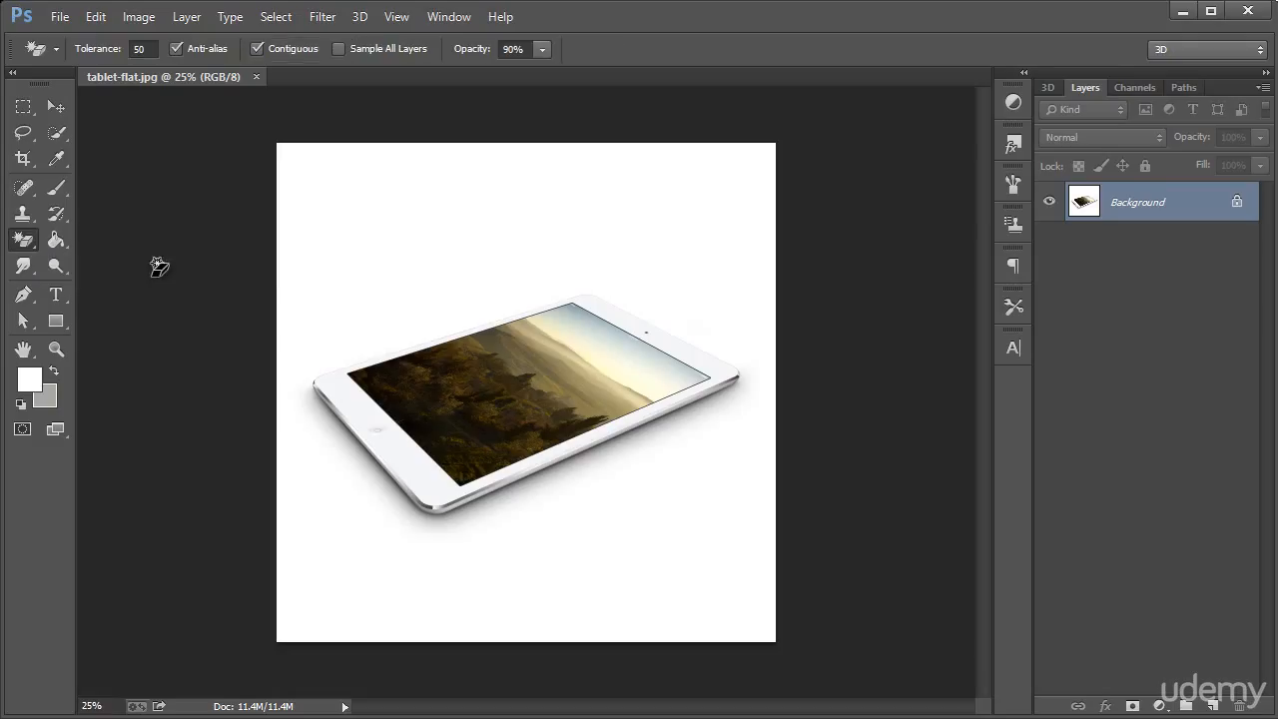
click(613, 254)
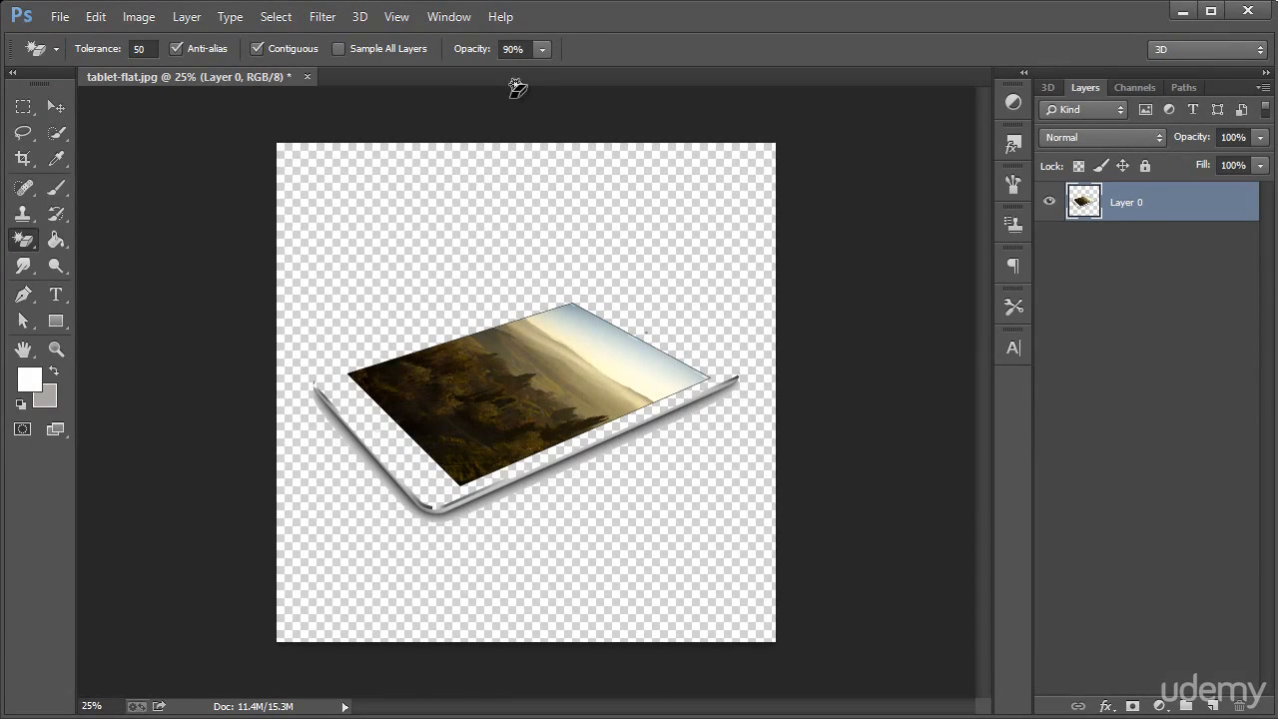
key(ctrl+z)
Try erasing the white background with the Magic Eraser's tolerance set to 1, and undo the erasure
click(511, 49)
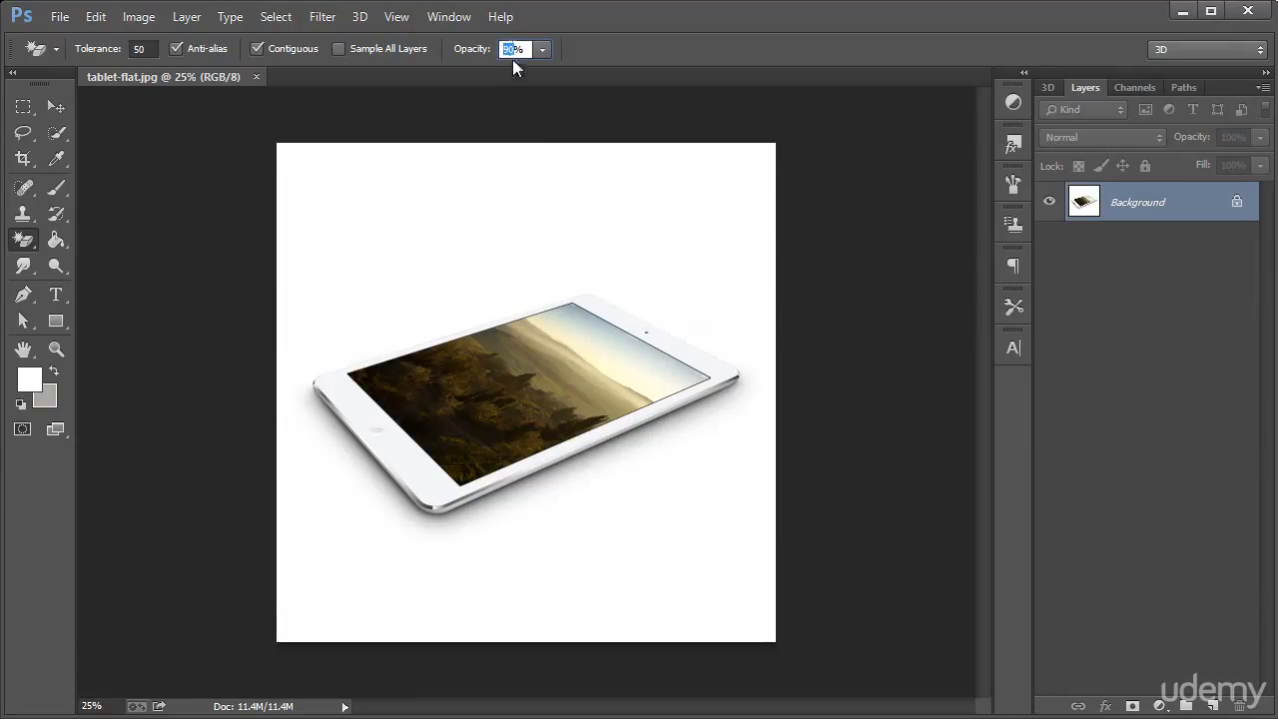
text(1)
double_click(142, 46)
text(1)
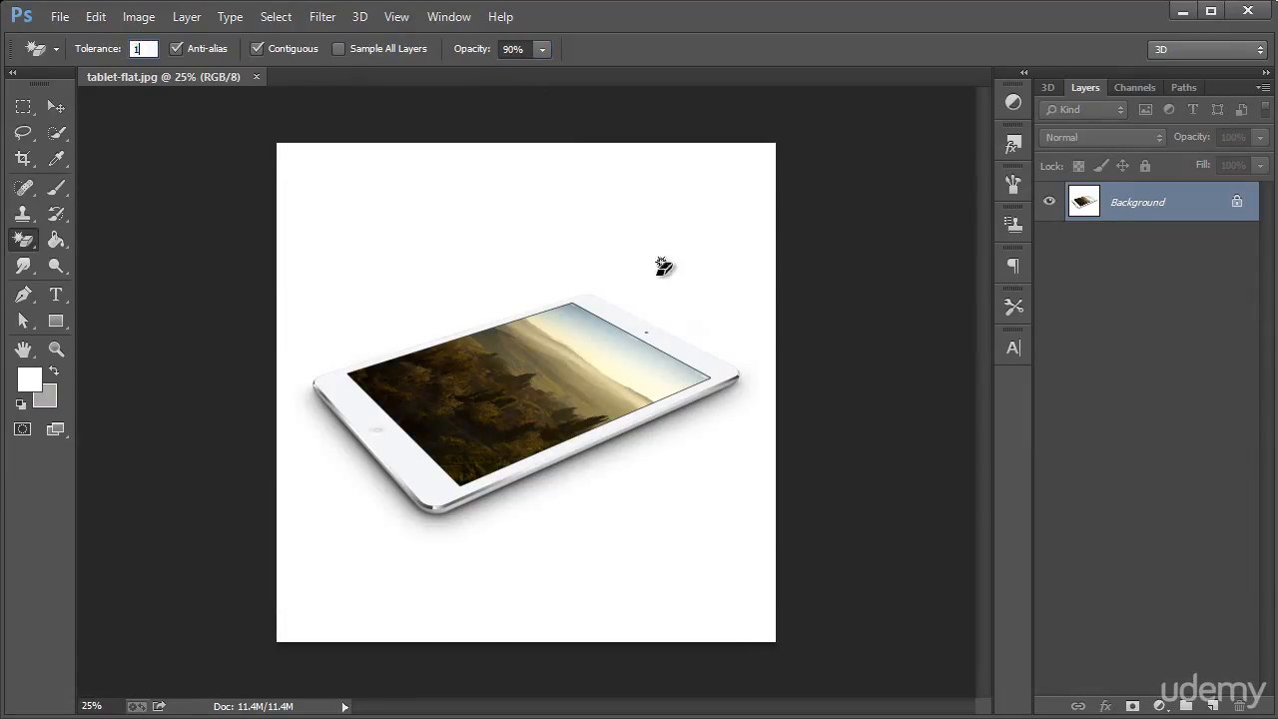
click(661, 280)
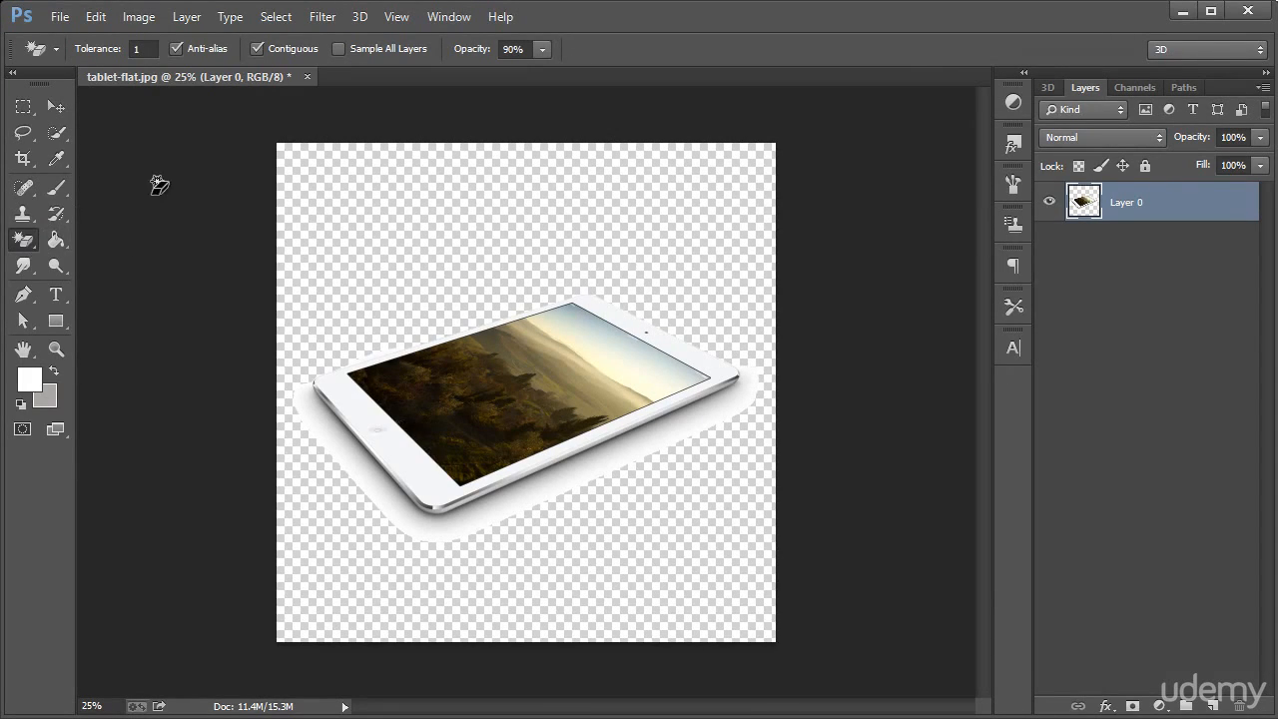
key(ctrl+z)
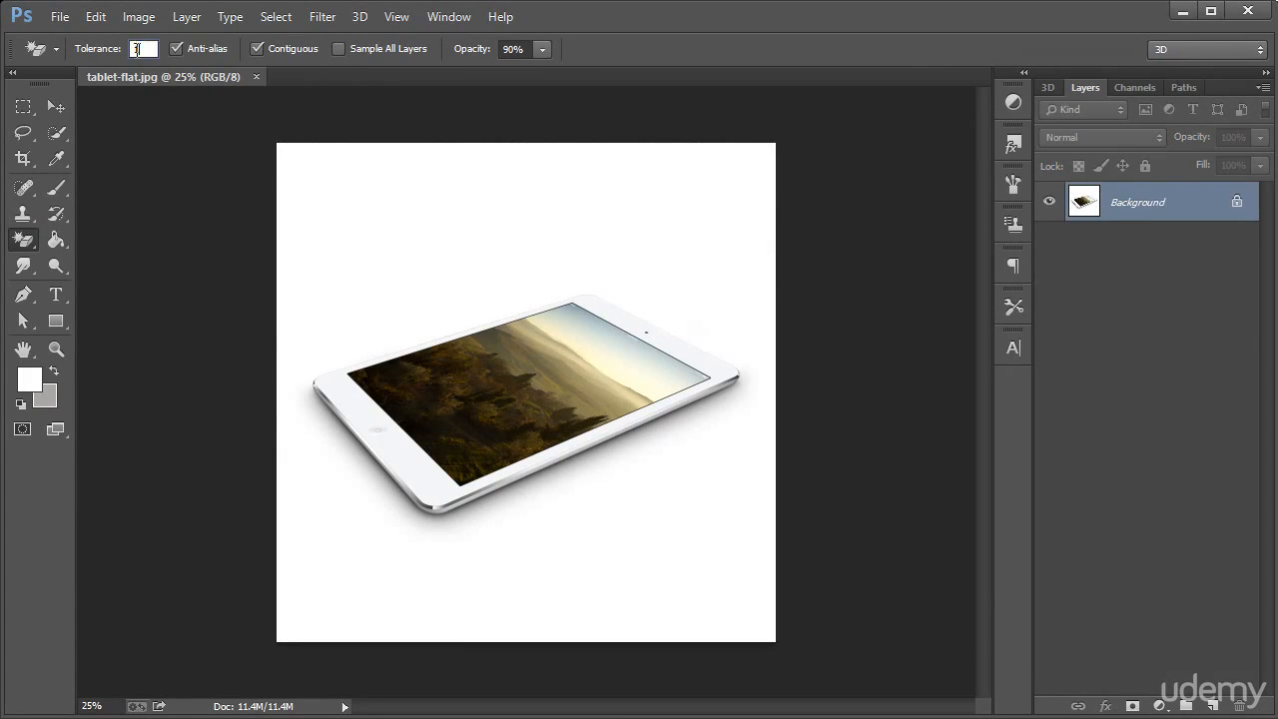
Set the Magic Eraser's tolerance to 10 and erase the white background around the tablet
text(10)
click(642, 244)
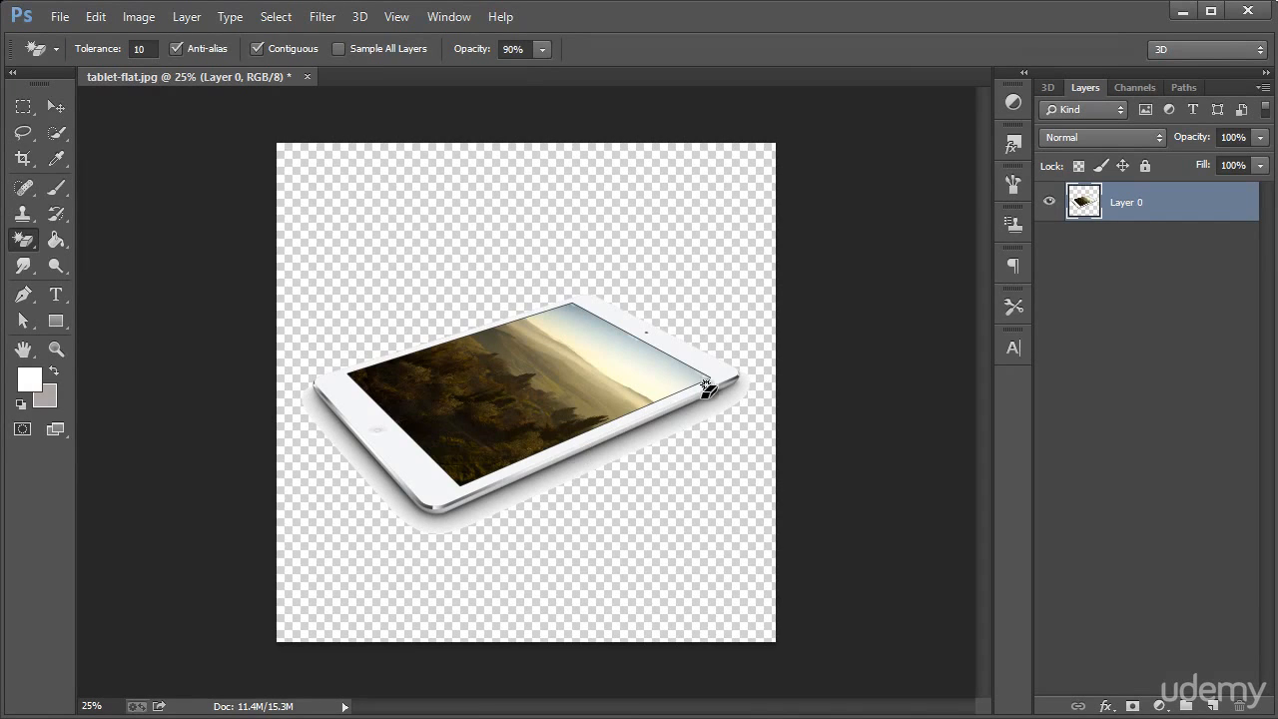
Create a new empty layer in Normal mode at 100% opacity and place it below the tablet layer
click(55, 241)
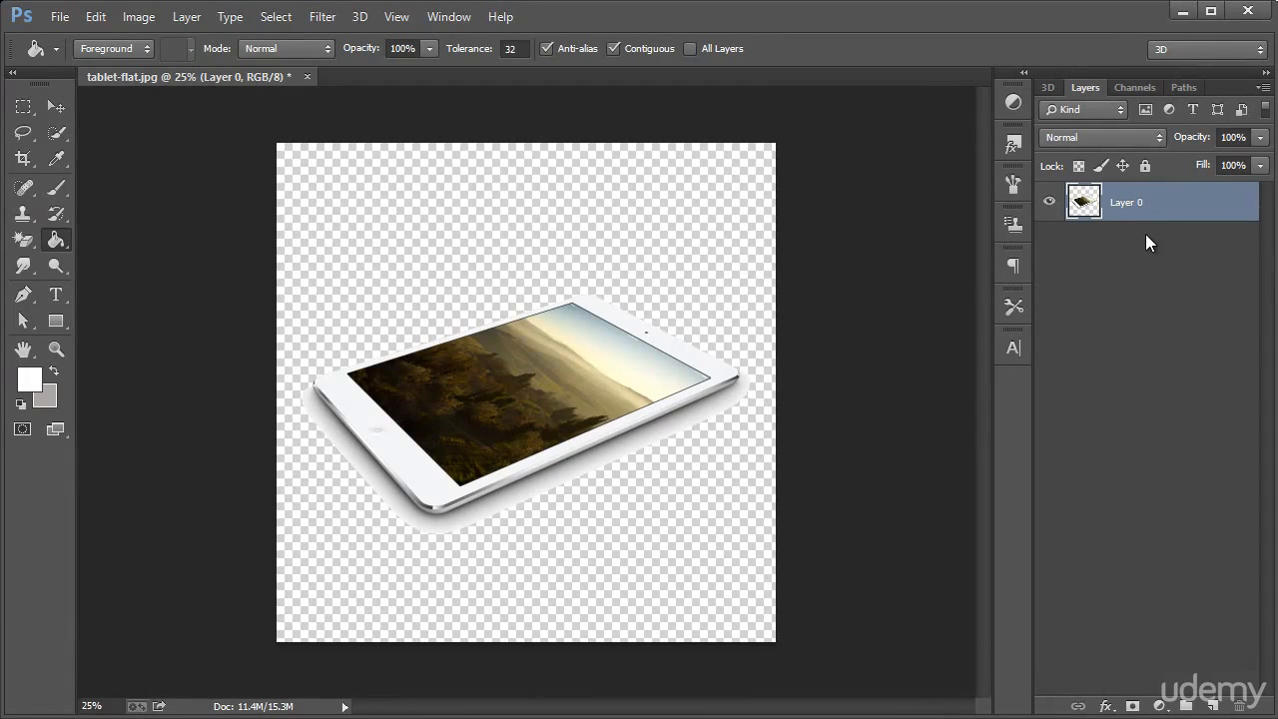
key(ctrl+shift+n)
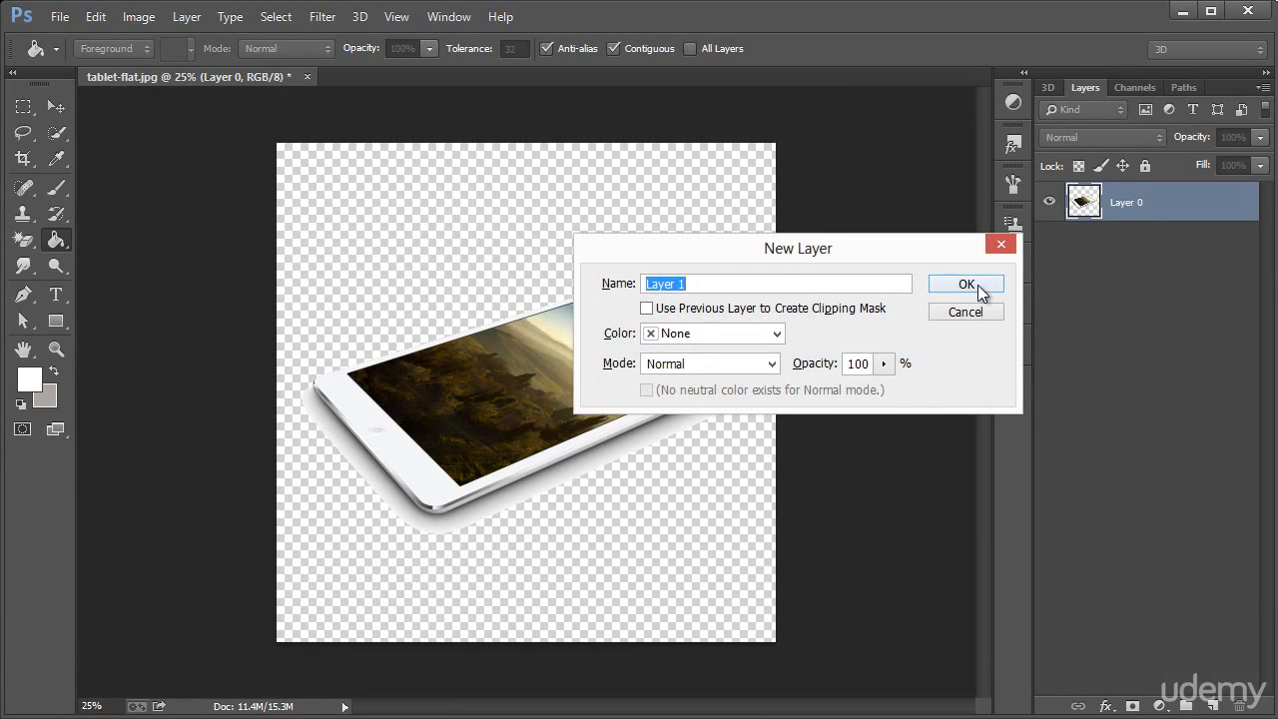
click(977, 284)
drag(1166, 209, 1174, 251)
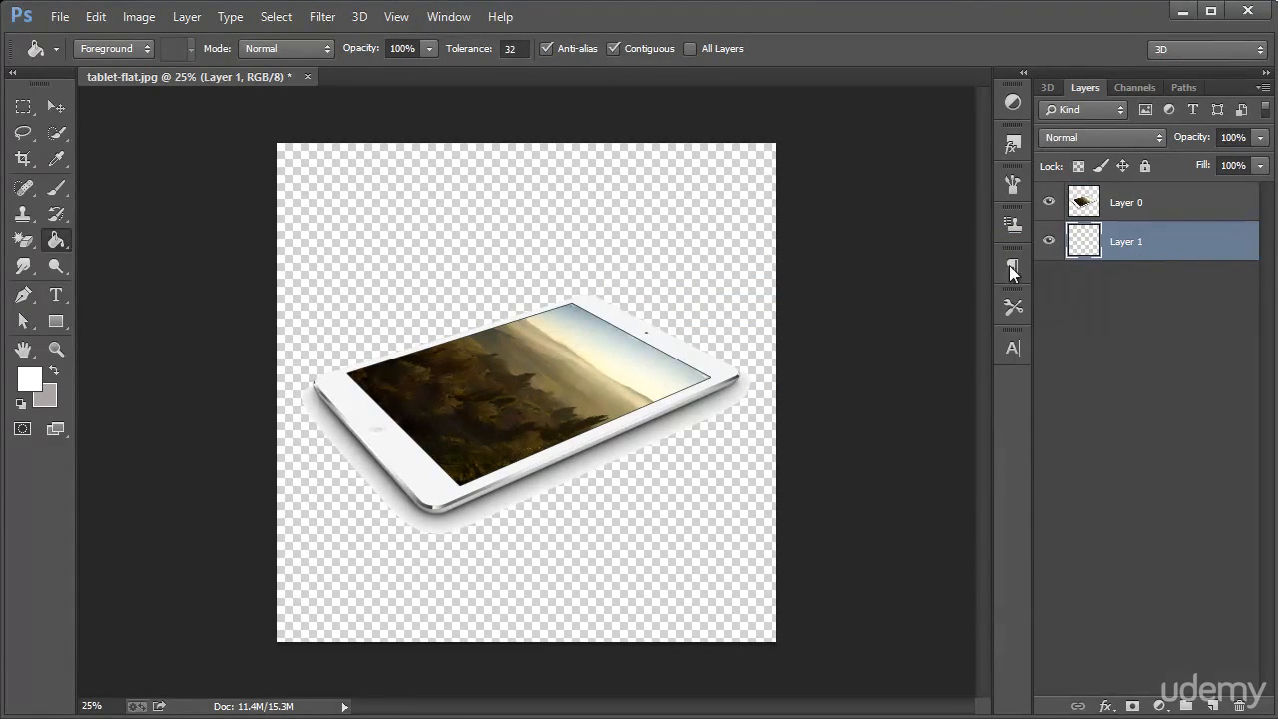
Set the foreground color to gray 686868 and fill the new bottom layer with it using the Paint Bucket
click(54, 372)
click(32, 378)
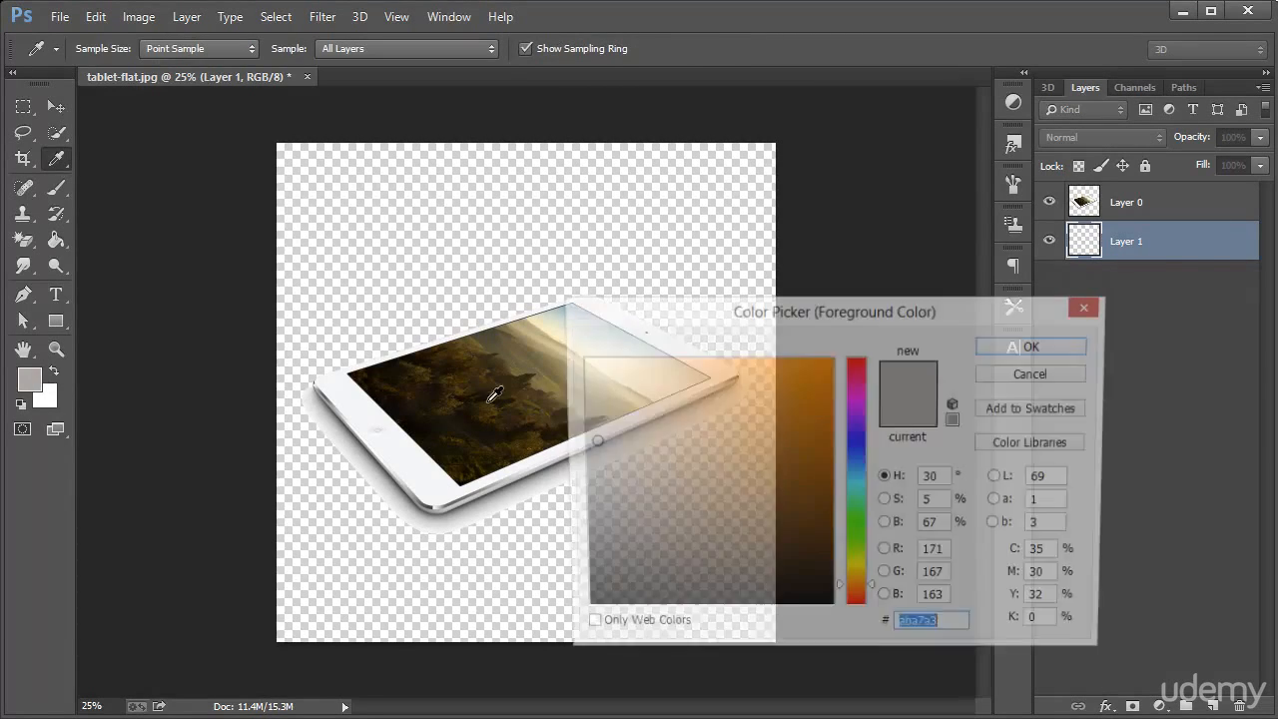
drag(659, 442, 569, 509)
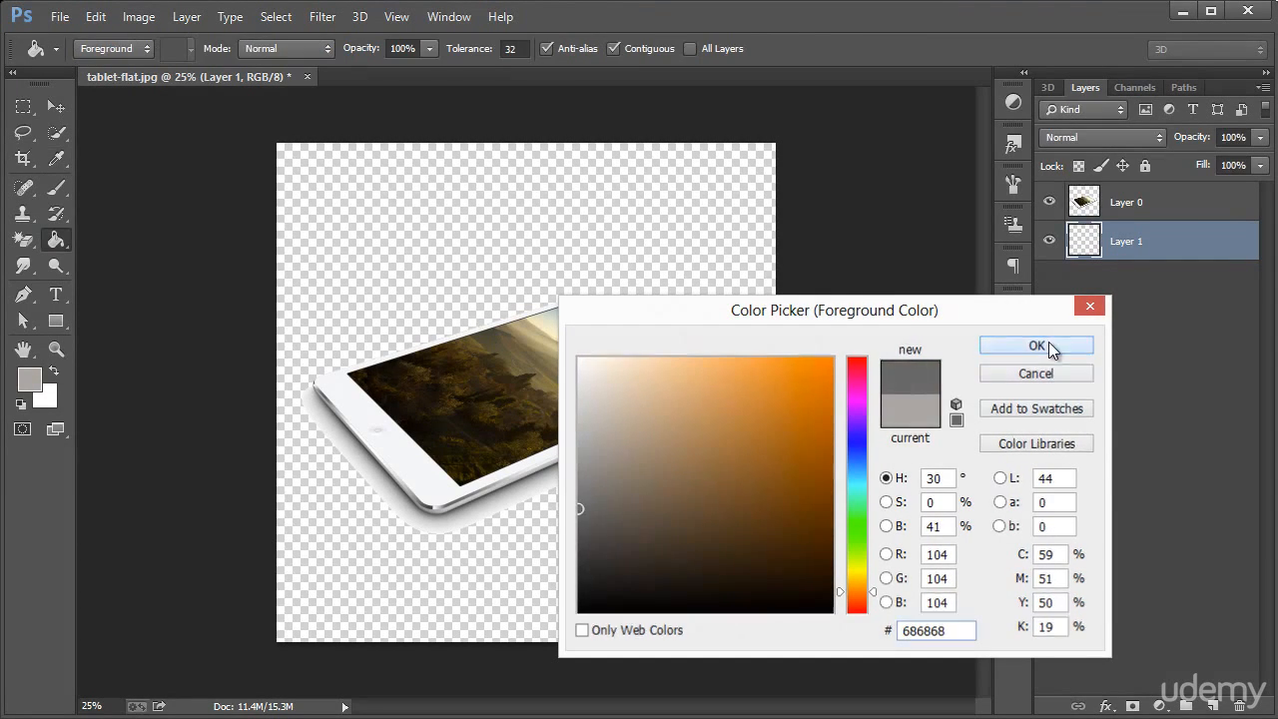
click(1036, 345)
click(647, 227)
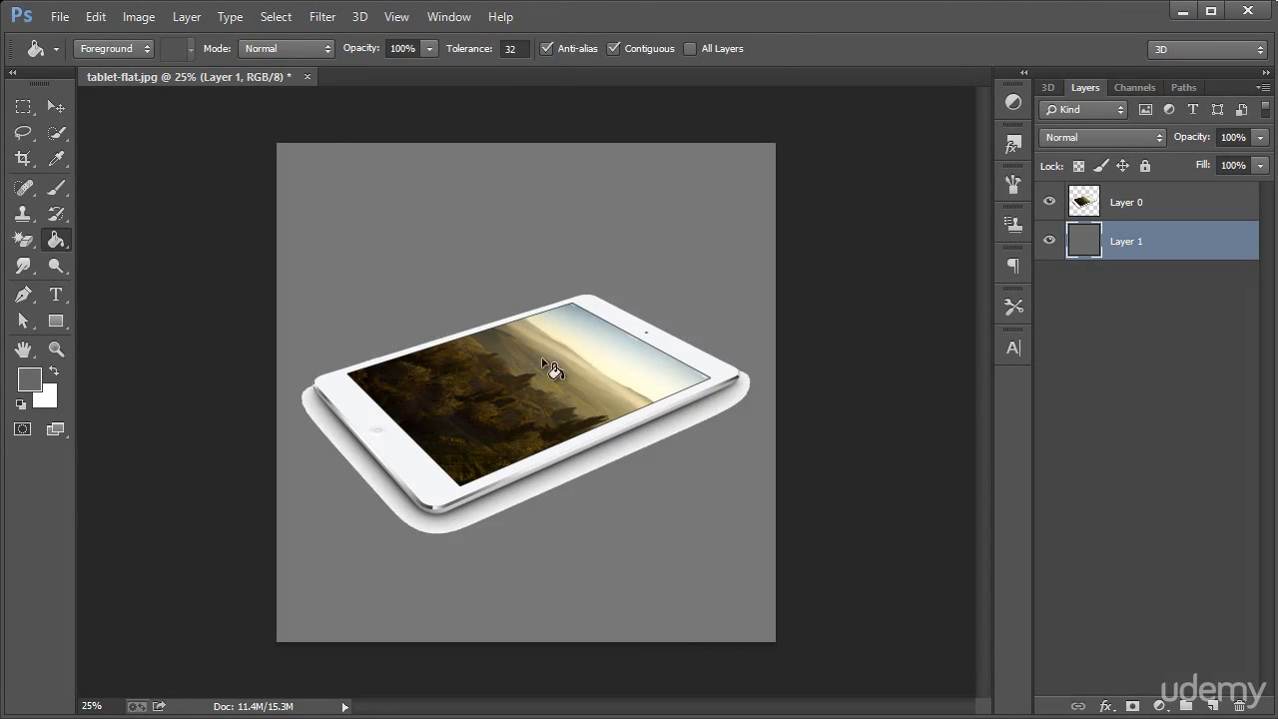
Examine the tablet's cut-out edges and its shadow area up close against the gray background
click(56, 351)
drag(635, 335, 733, 414)
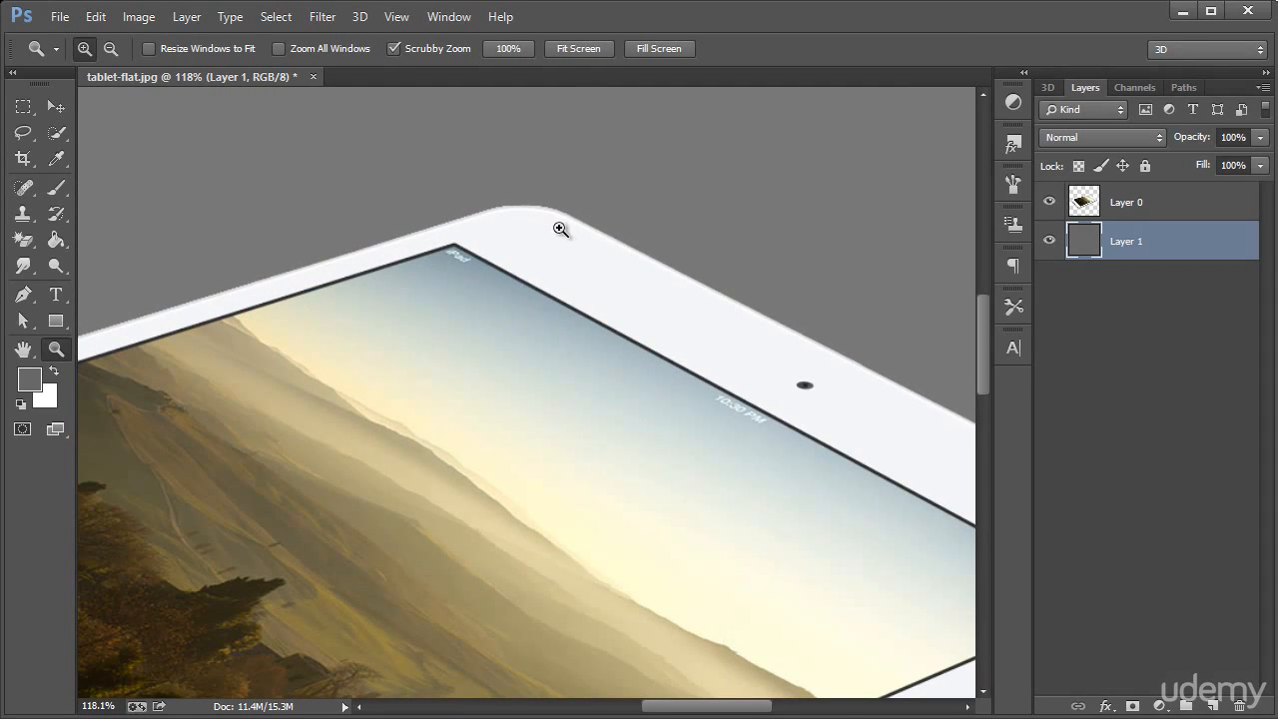
right_click(359, 262)
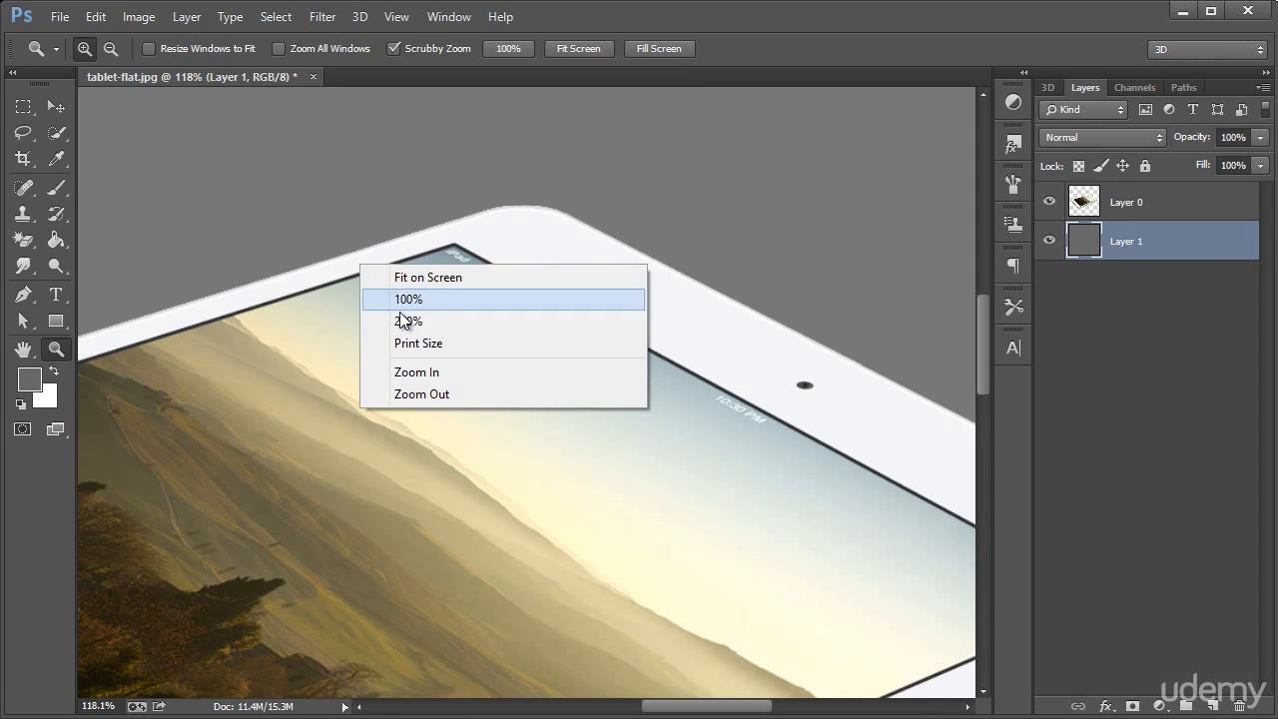
click(409, 296)
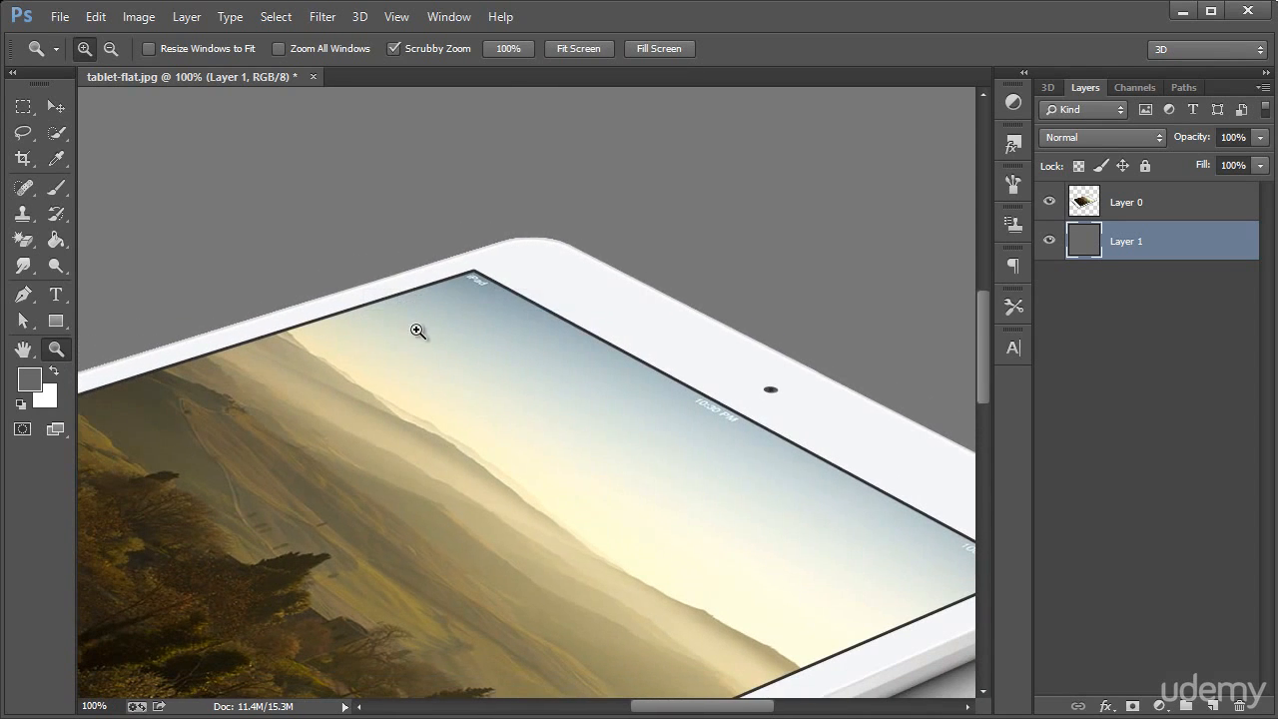
right_click(509, 331)
click(593, 470)
scroll(585, 465, down, 3)
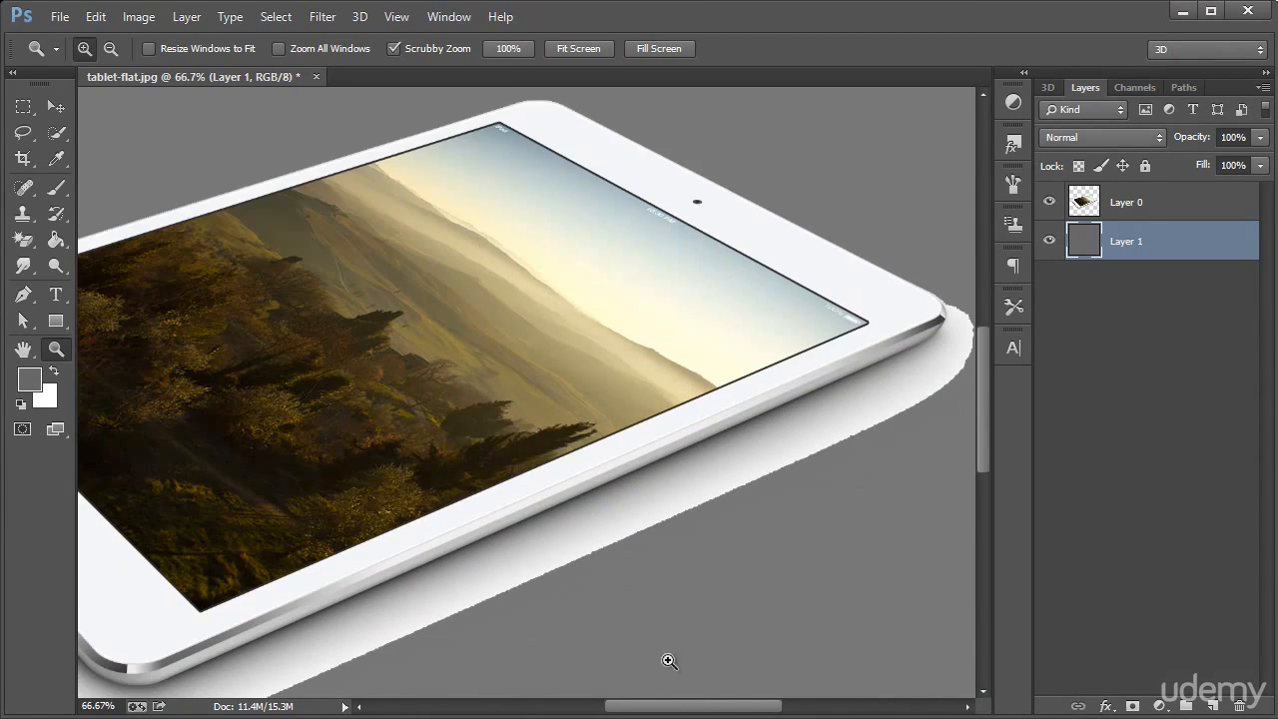
Inspect the cut-out's upper edge at pixel level, and the whole tablet with its leftover shadow against the gray layer
drag(728, 709, 668, 710)
drag(271, 273, 333, 266)
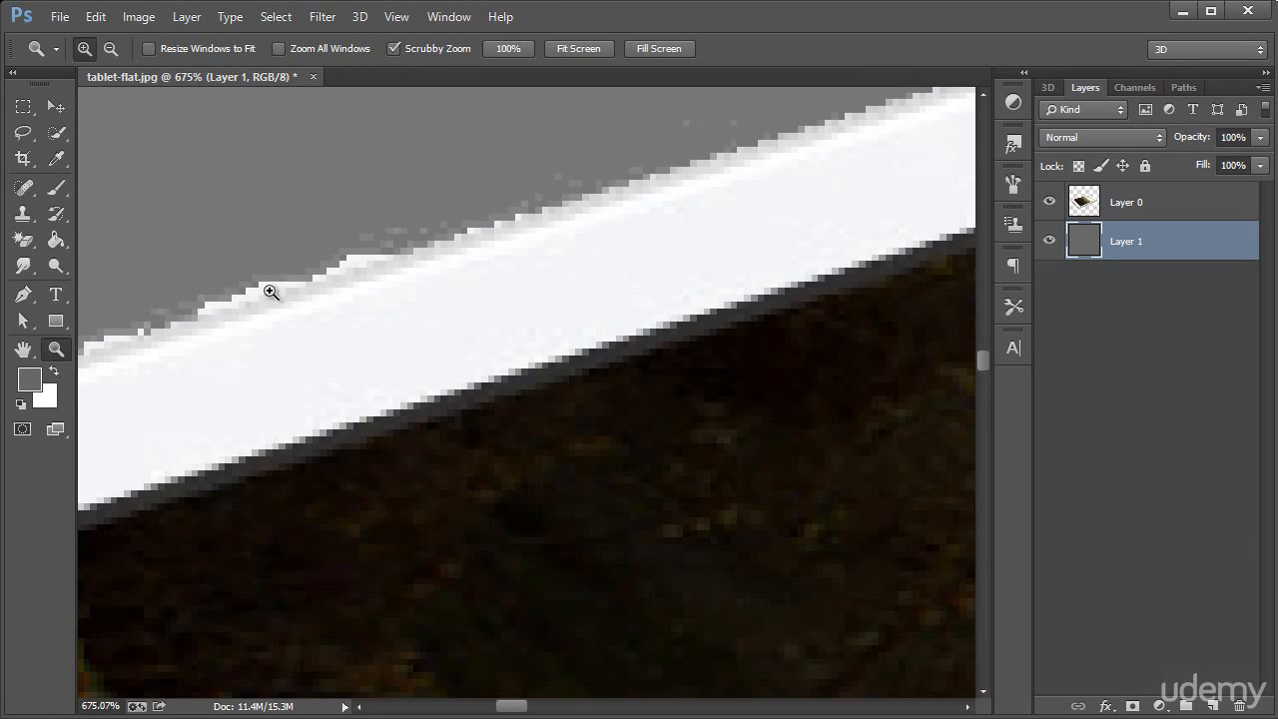
right_click(395, 314)
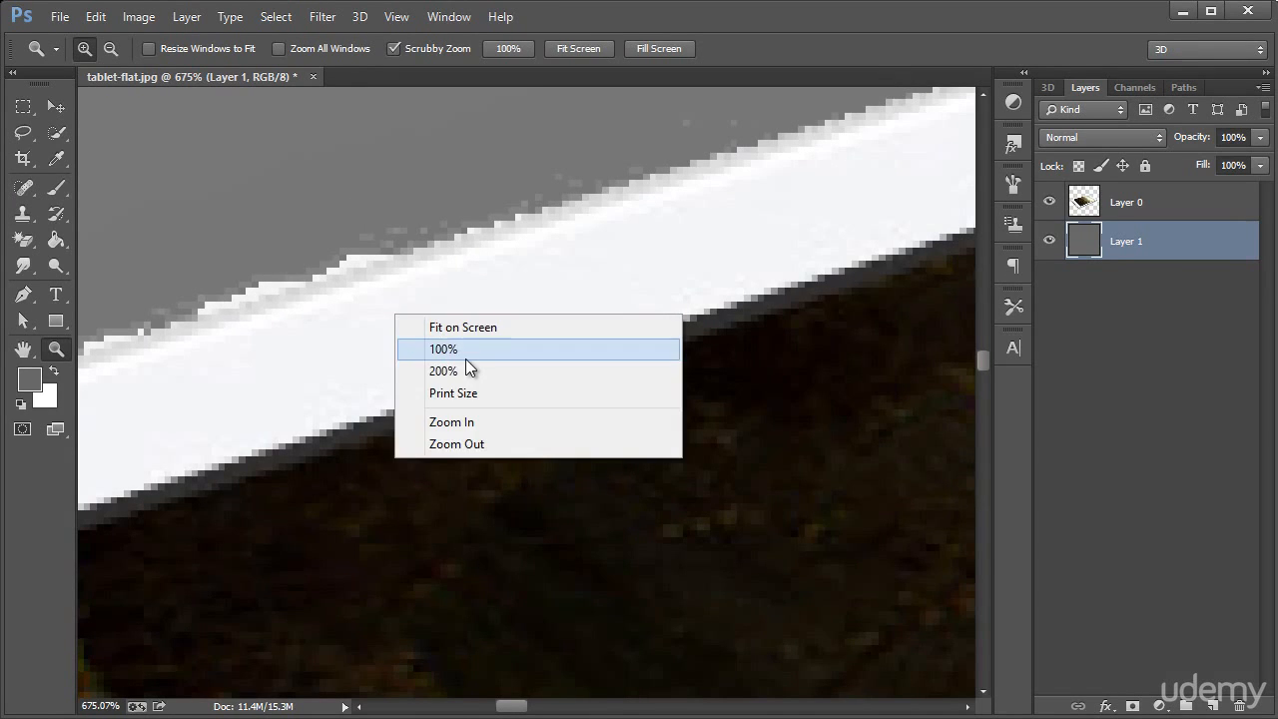
click(465, 349)
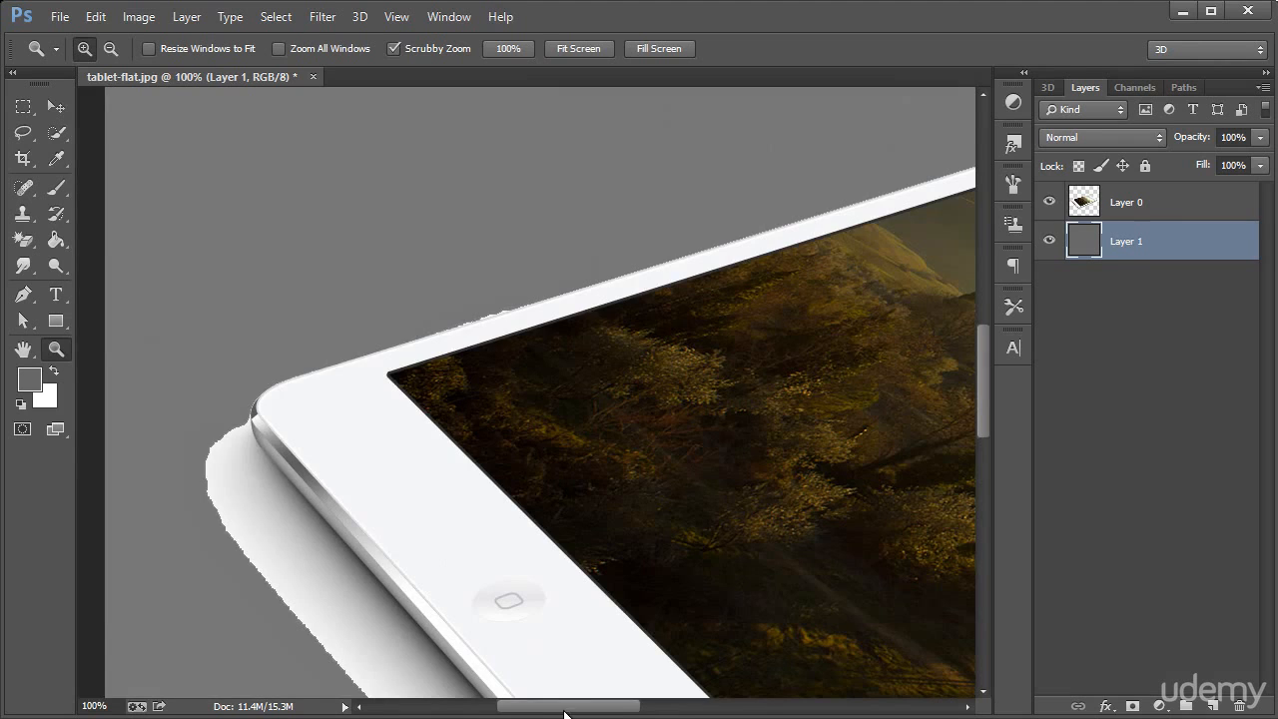
drag(564, 710, 704, 708)
alt+click(646, 431)
alt+click(647, 431)
alt+click(676, 429)
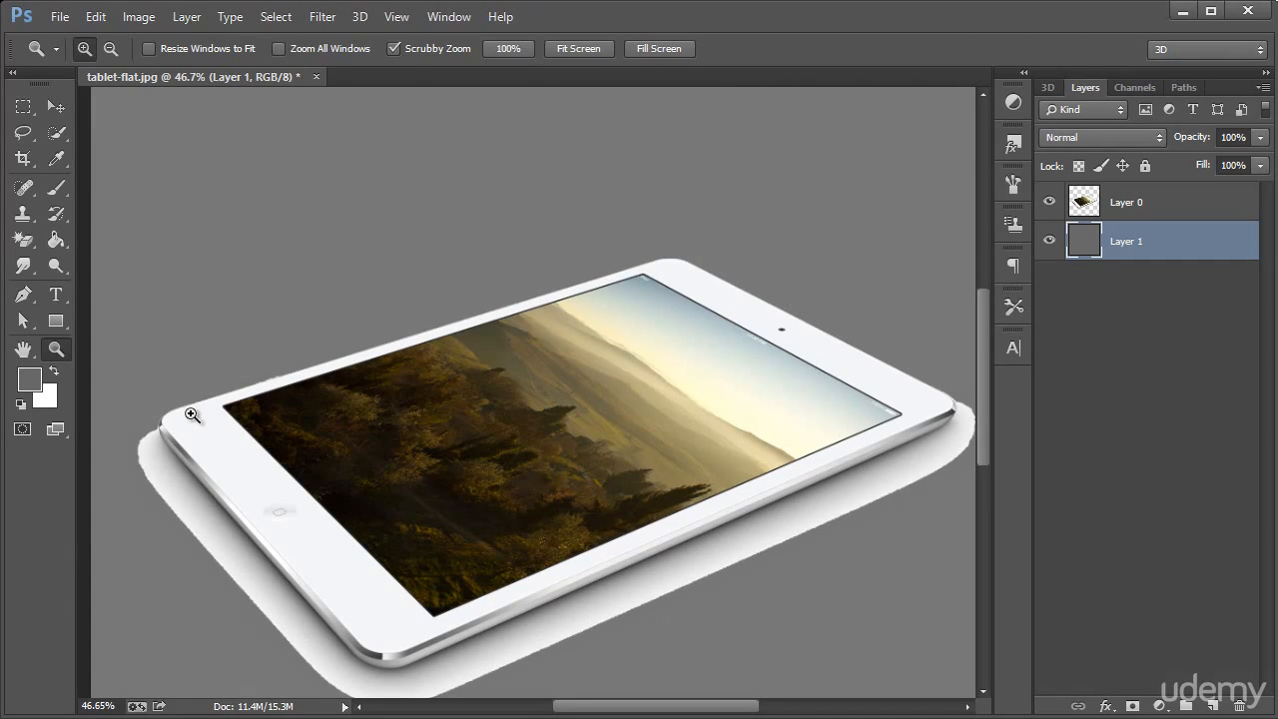
scroll(609, 504, down, 2)
scroll(634, 464, down, 2)
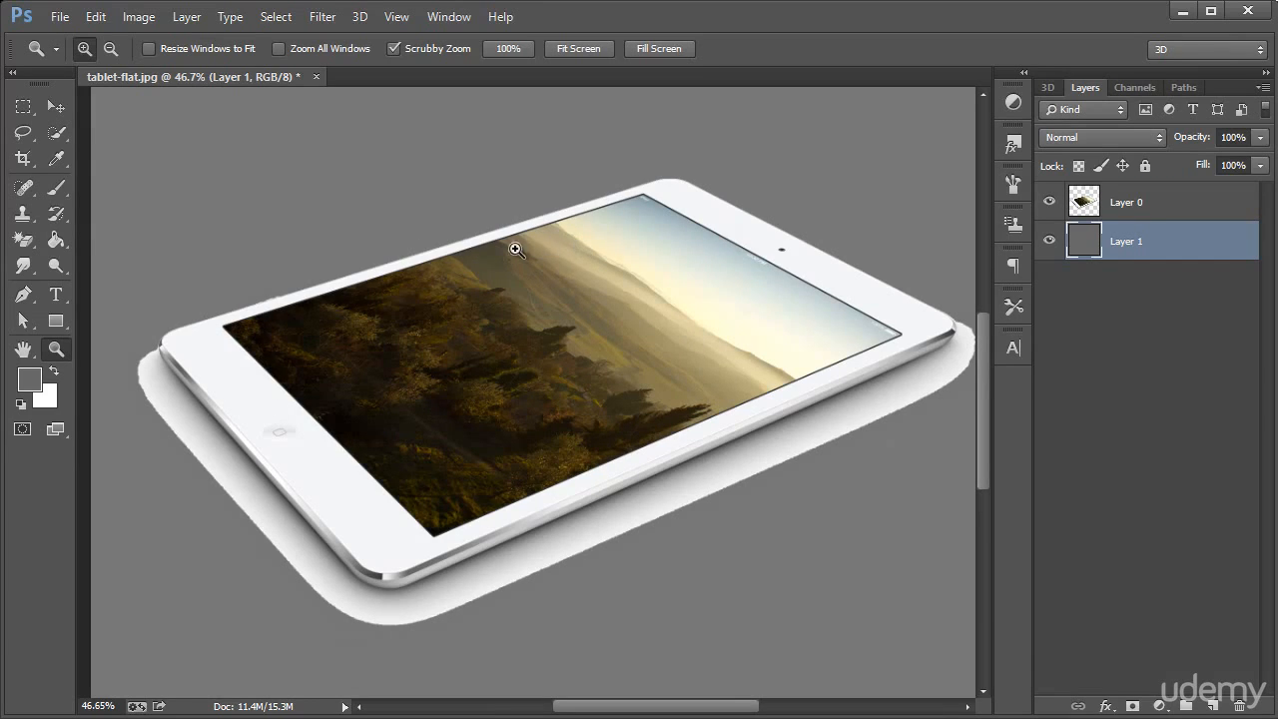
Delete the gray layer and step back through the edits to the original tablet photo with its white background
click(23, 294)
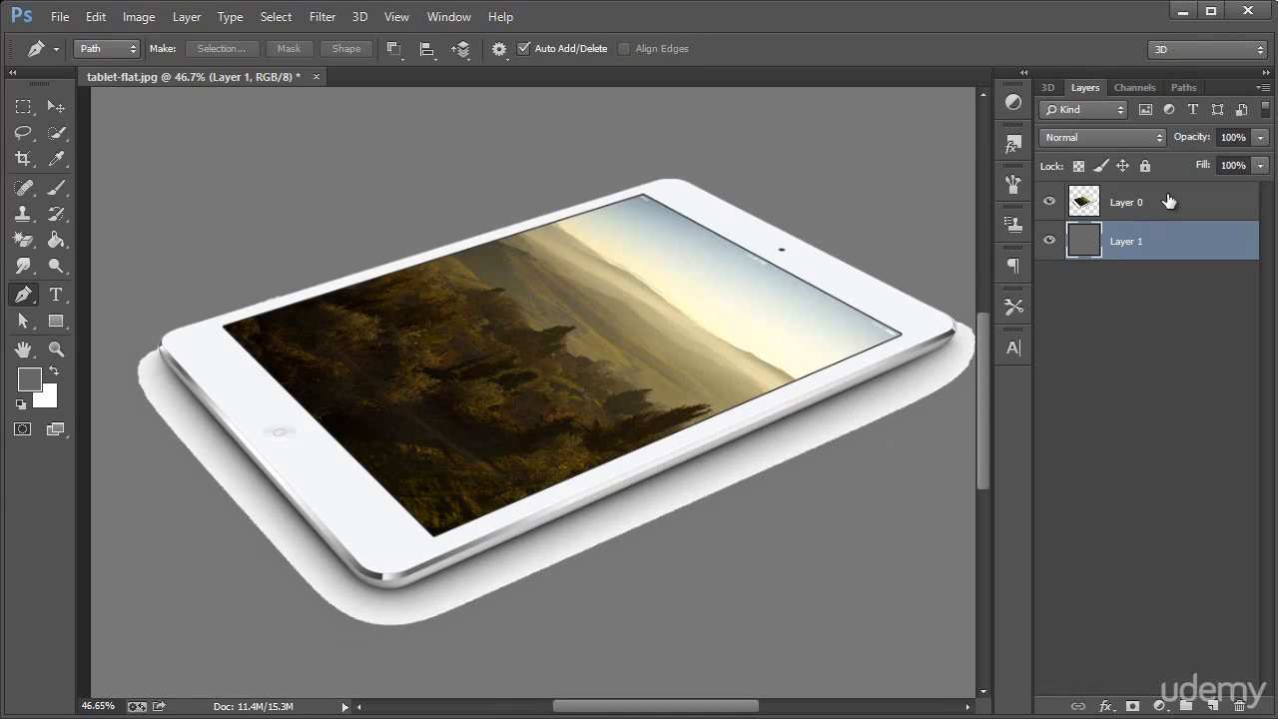
key(Delete)
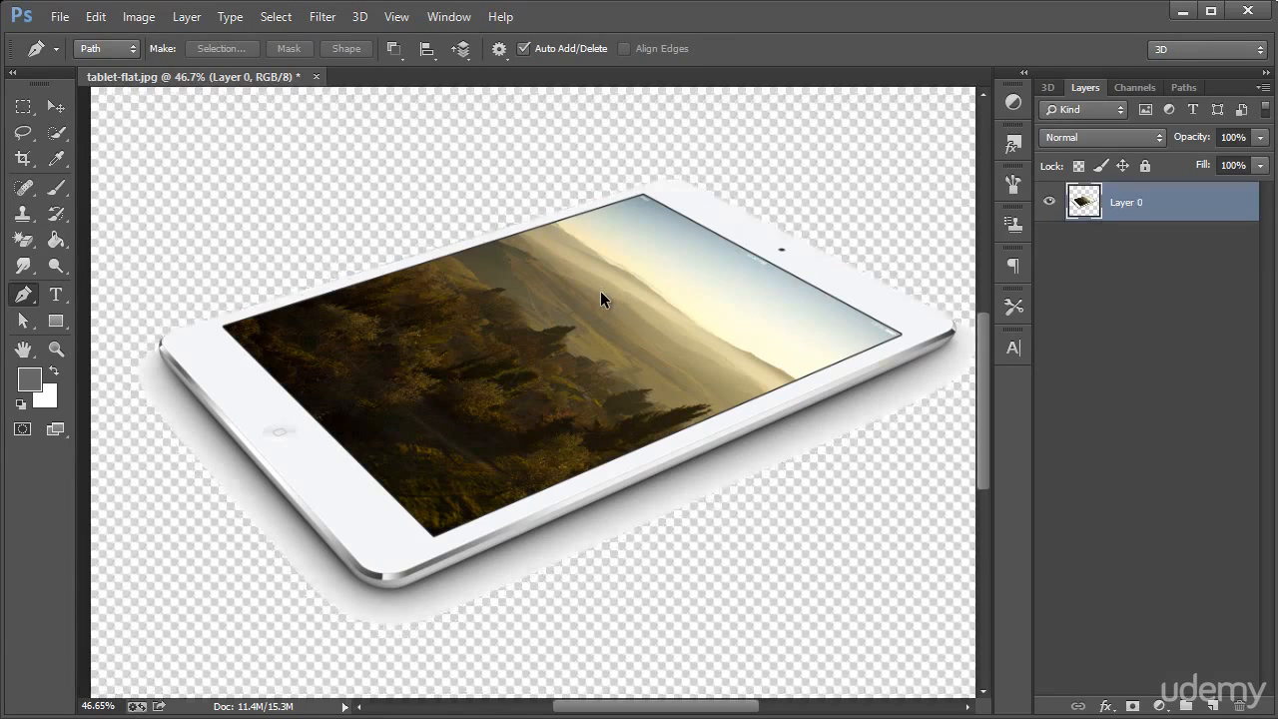
key(ctrl+alt+z)
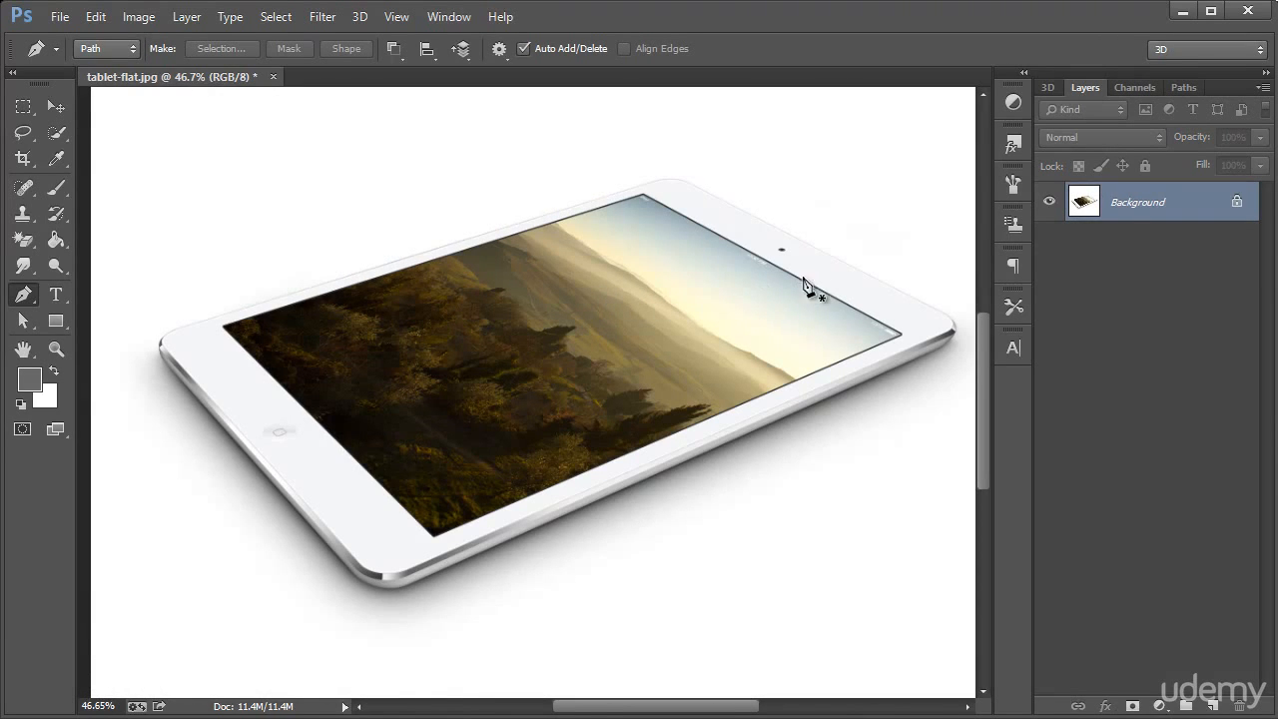
Set up the Pen tool to draw in Path mode
click(25, 295)
click(102, 290)
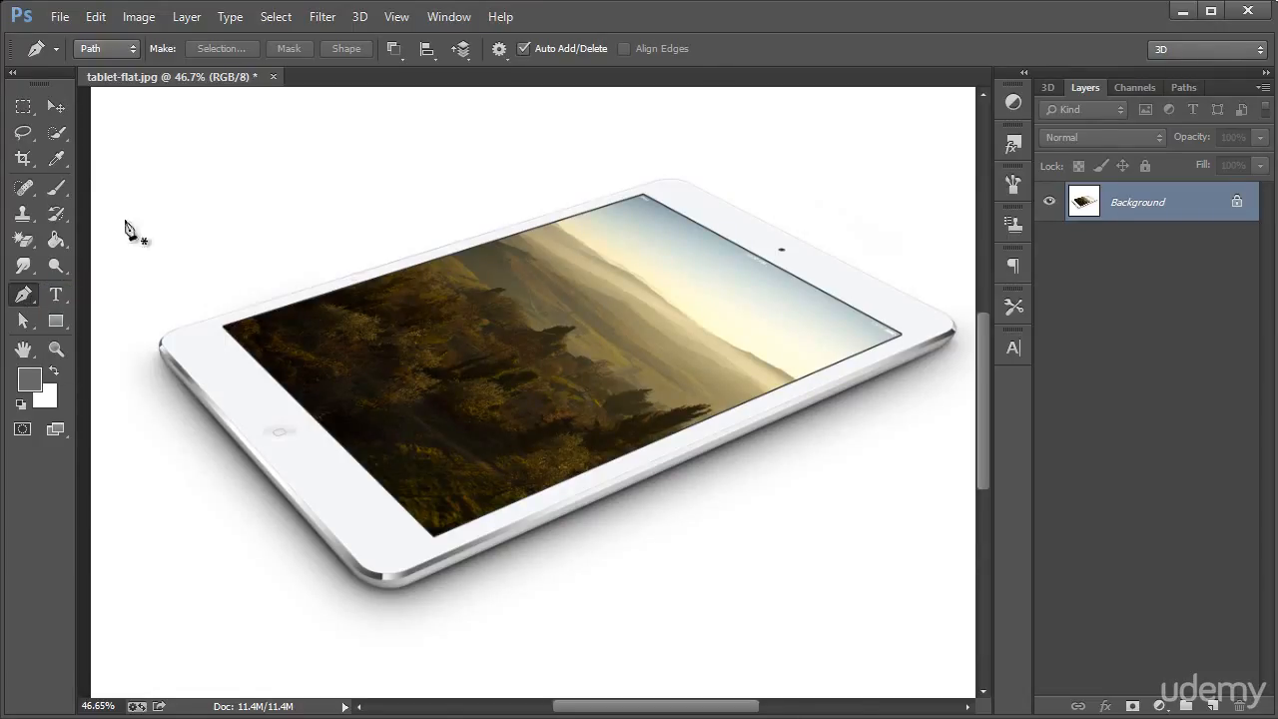
click(114, 49)
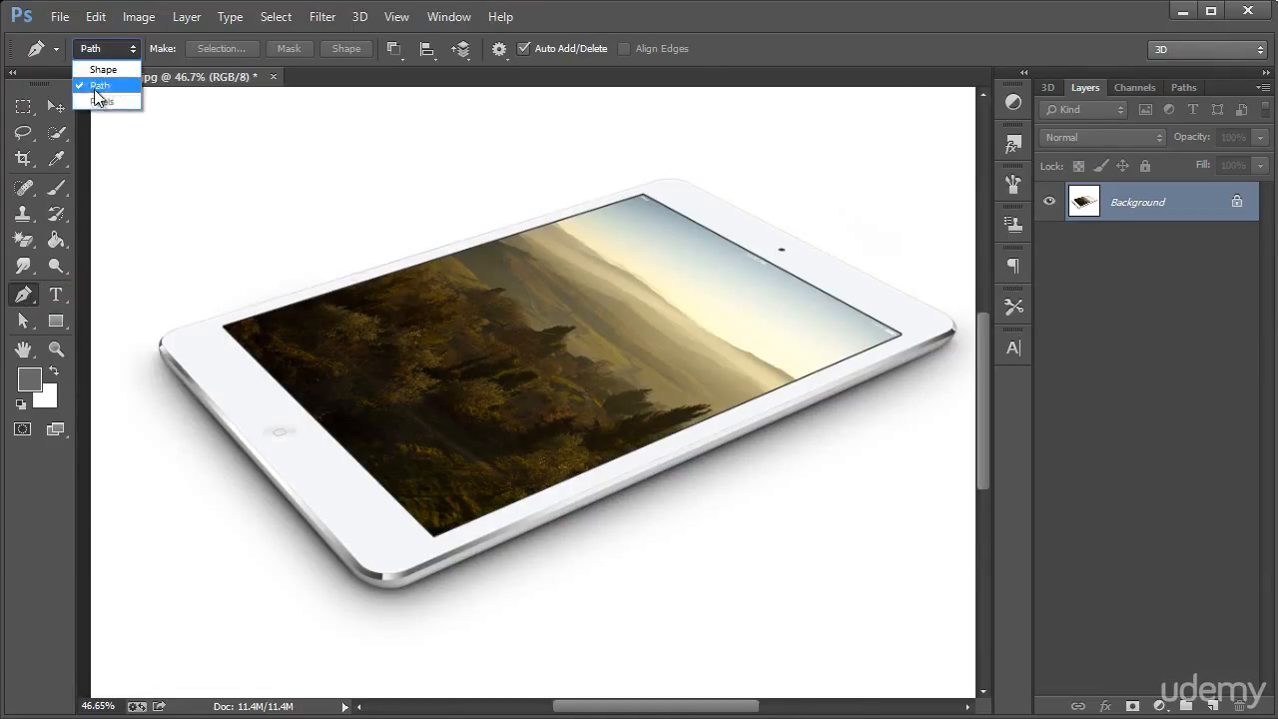
click(100, 88)
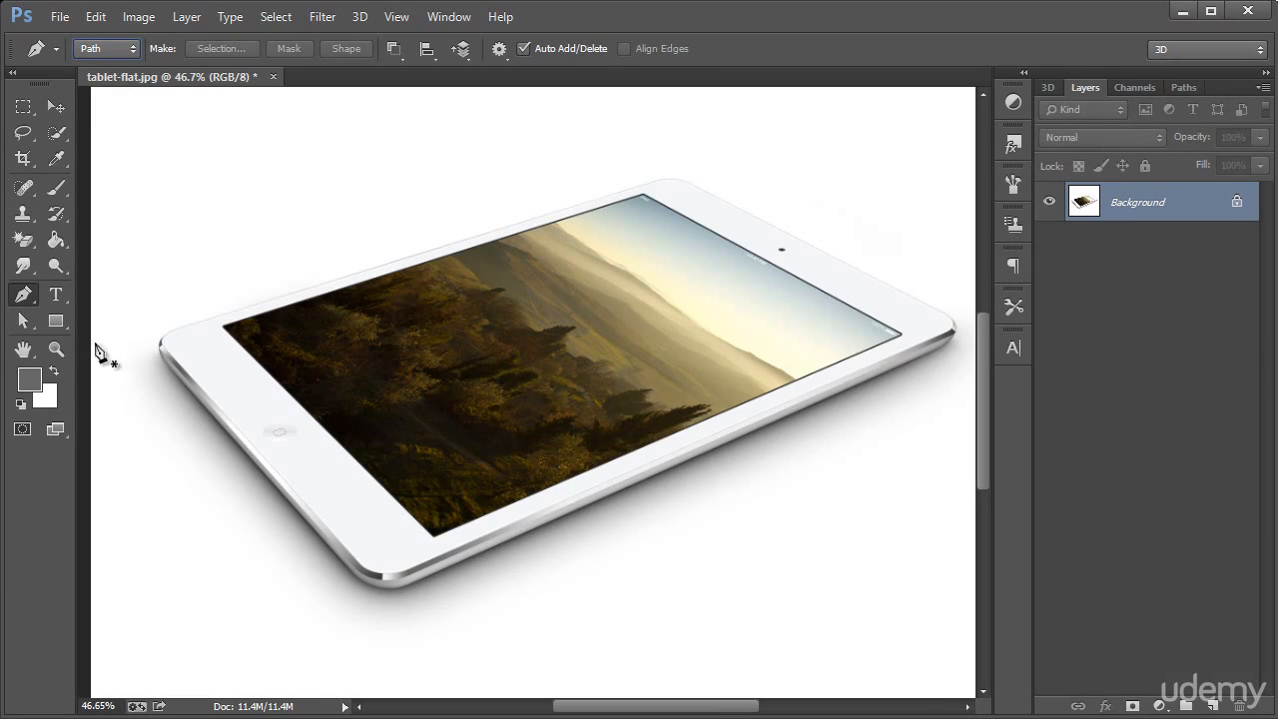
Start a path near the tablet's left corner, run it along the upper long edge and curve it around the top corner
key(z)
drag(177, 334, 178, 334)
key(p)
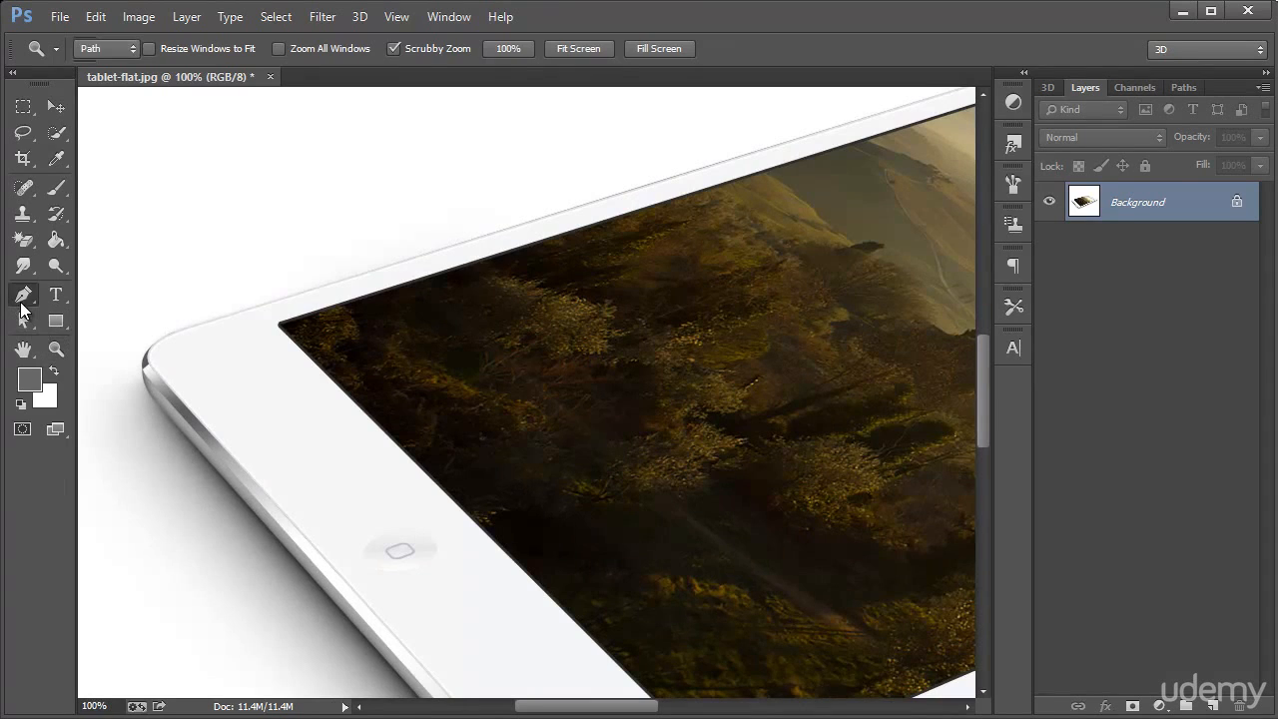
click(185, 329)
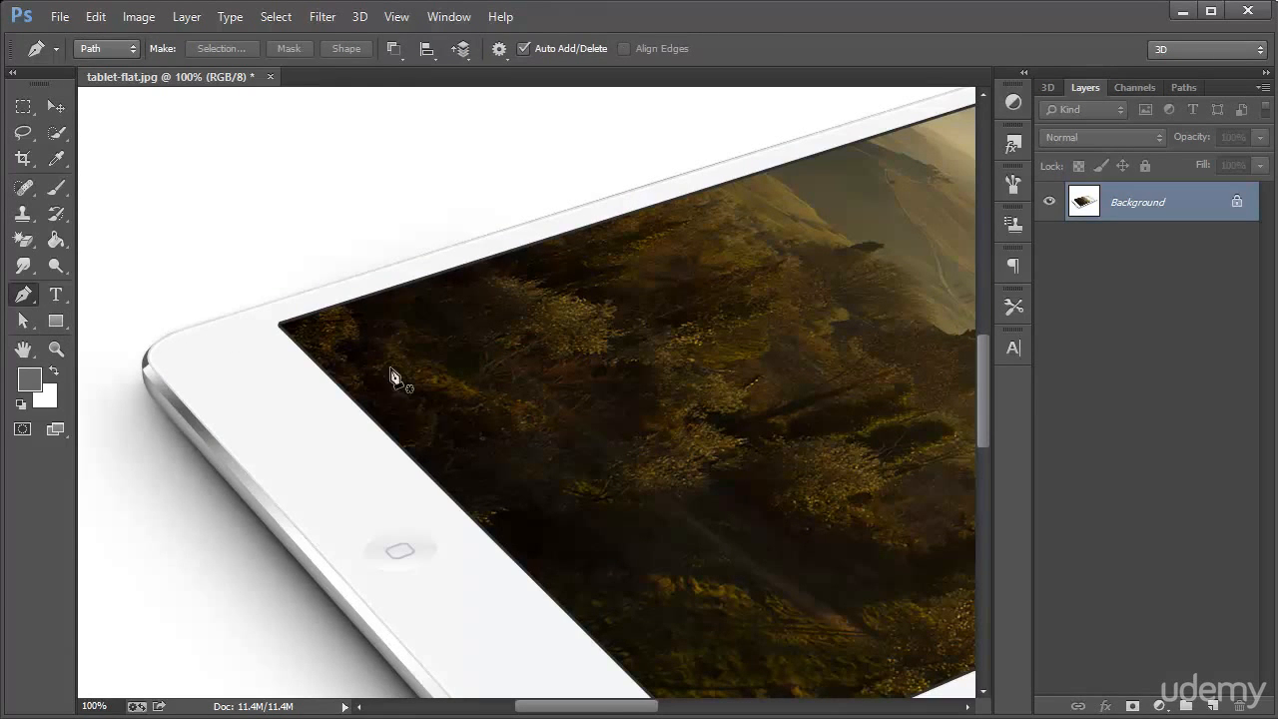
drag(619, 705, 721, 705)
scroll(699, 429, up, 3)
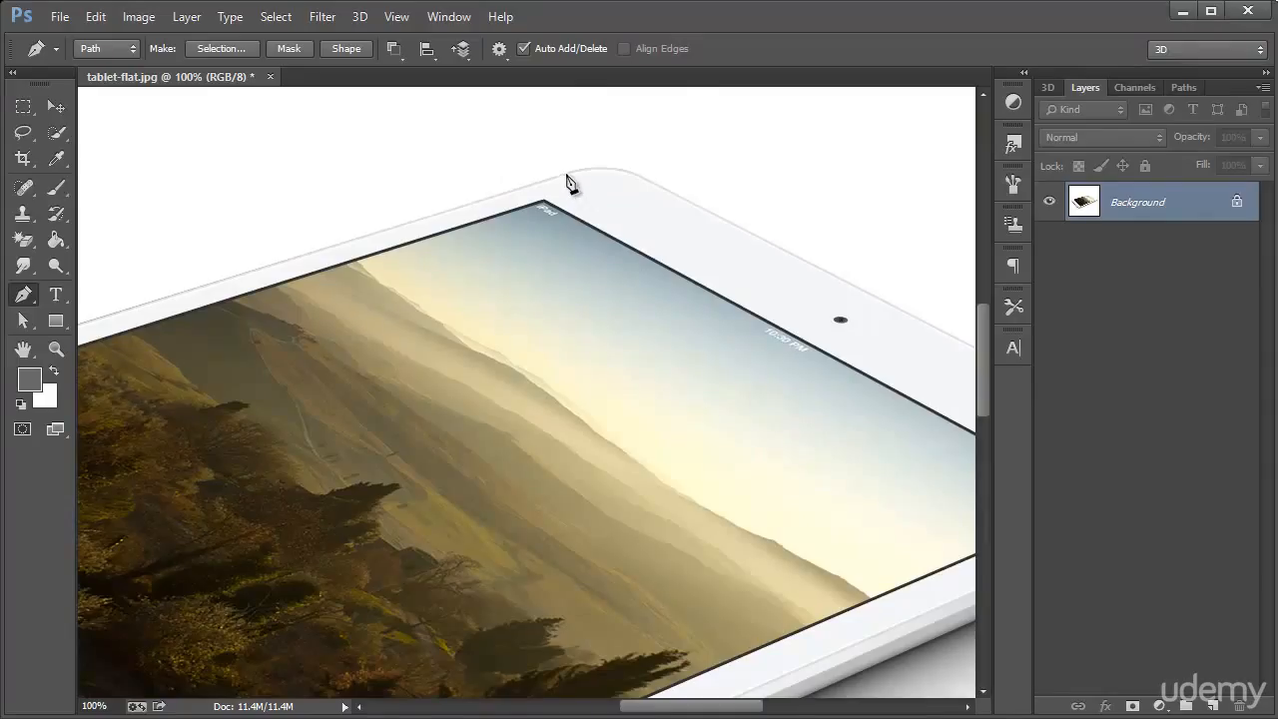
click(566, 175)
drag(644, 181, 678, 200)
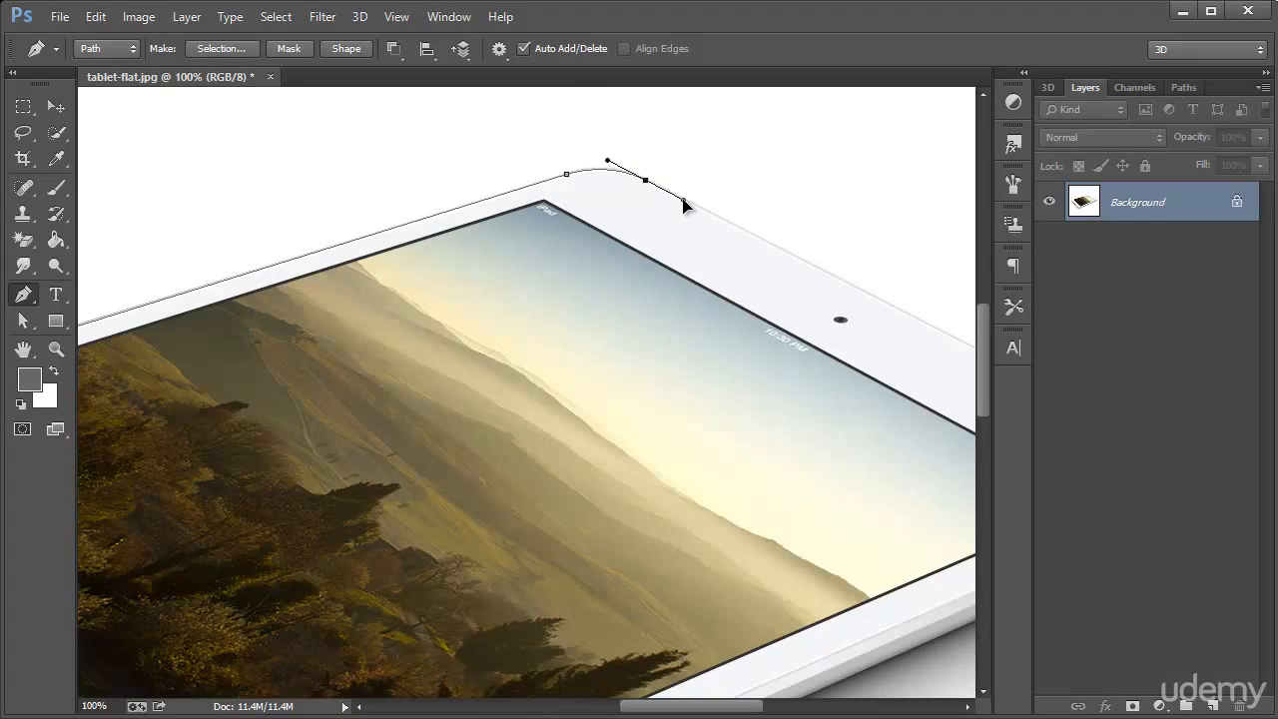
Continue the path along the tablet's camera-side edge and curve it around the right corner
drag(711, 707, 770, 707)
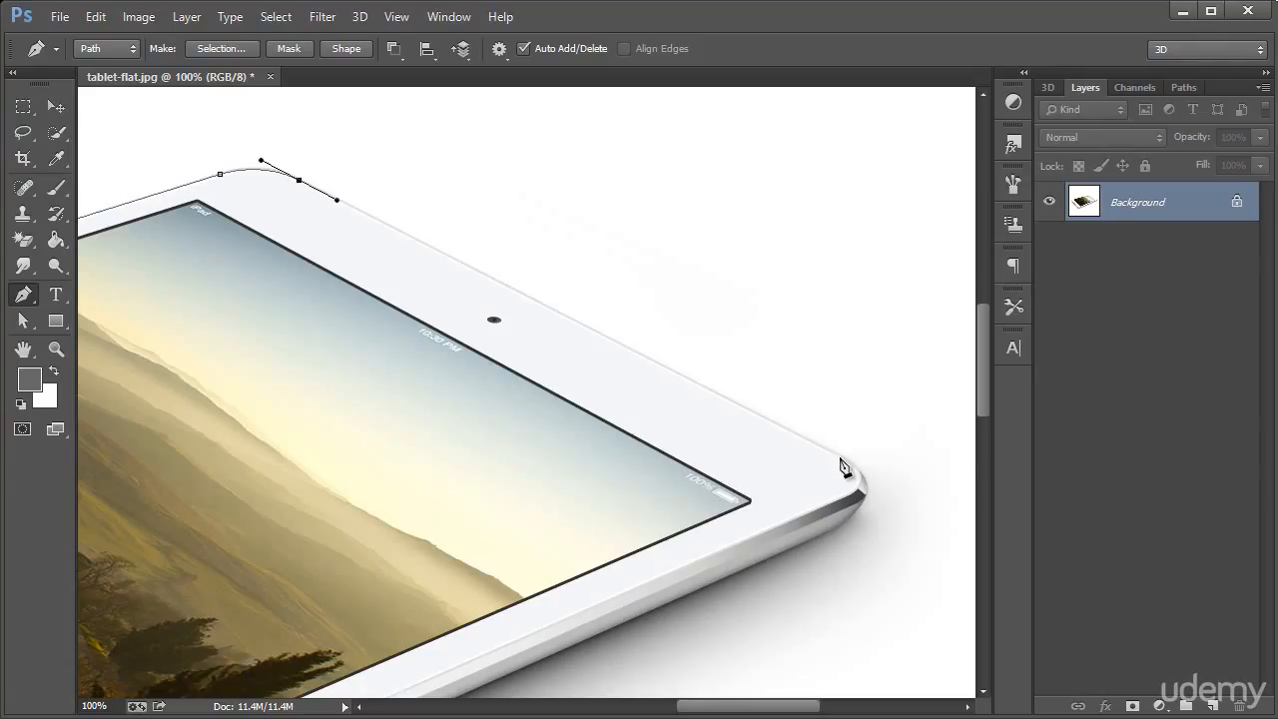
click(840, 457)
drag(863, 499, 848, 531)
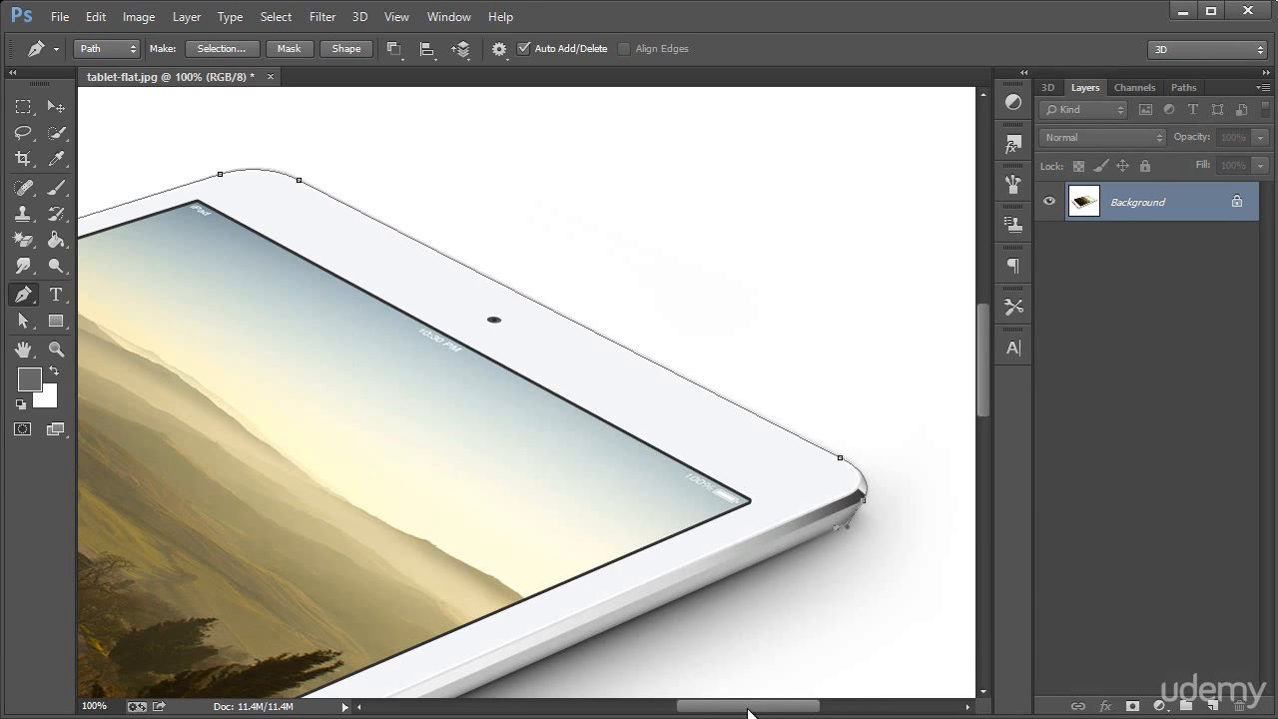
Extend the path along the tablet's lower long edge and curve it around the front corner beside the home-button side
drag(754, 706, 564, 616)
scroll(669, 662, down, 5)
scroll(565, 616, down, 3)
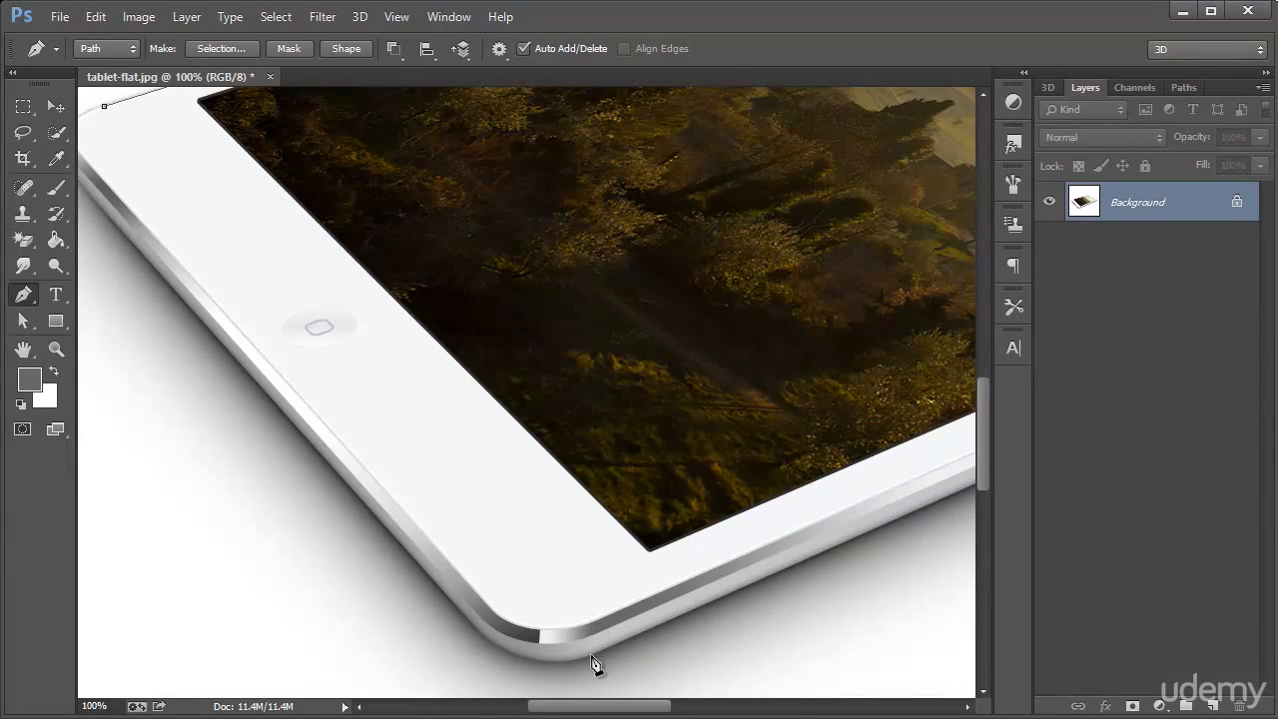
click(591, 657)
drag(480, 634, 441, 590)
Run the path along the home-button side, curve it around the left corner and close it at its starting point
drag(579, 704, 563, 711)
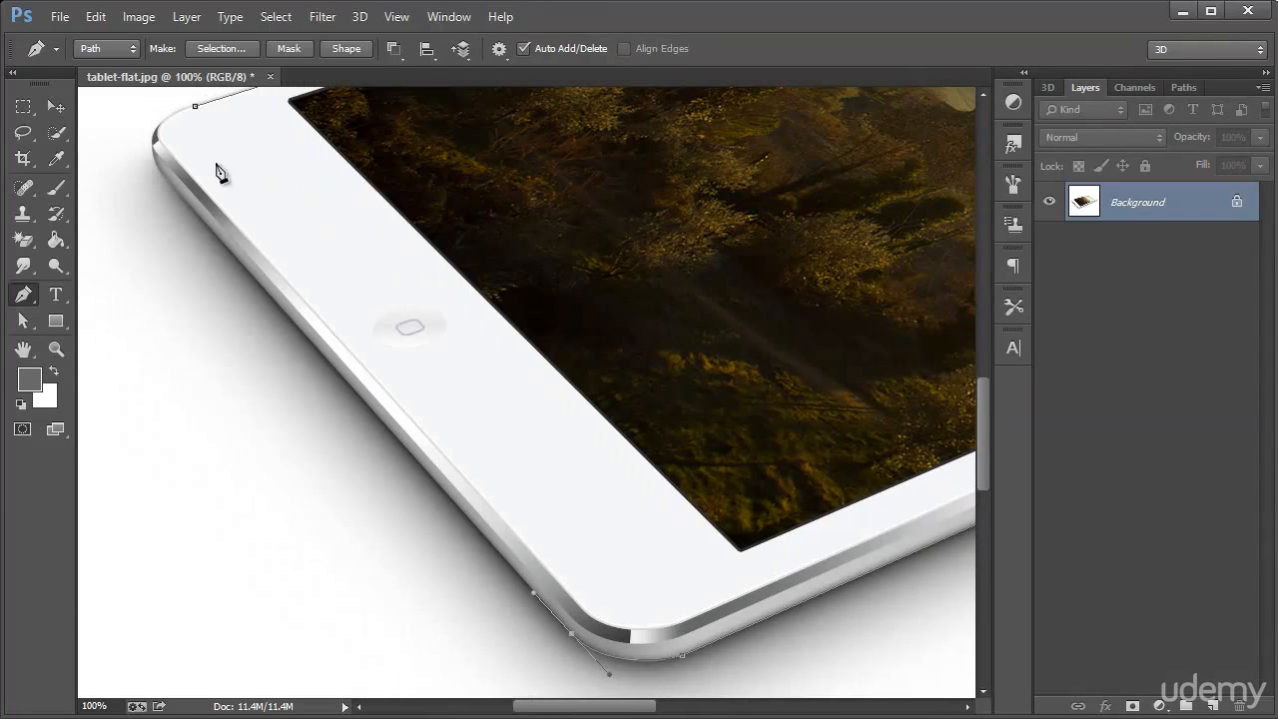
click(157, 167)
drag(159, 125, 174, 113)
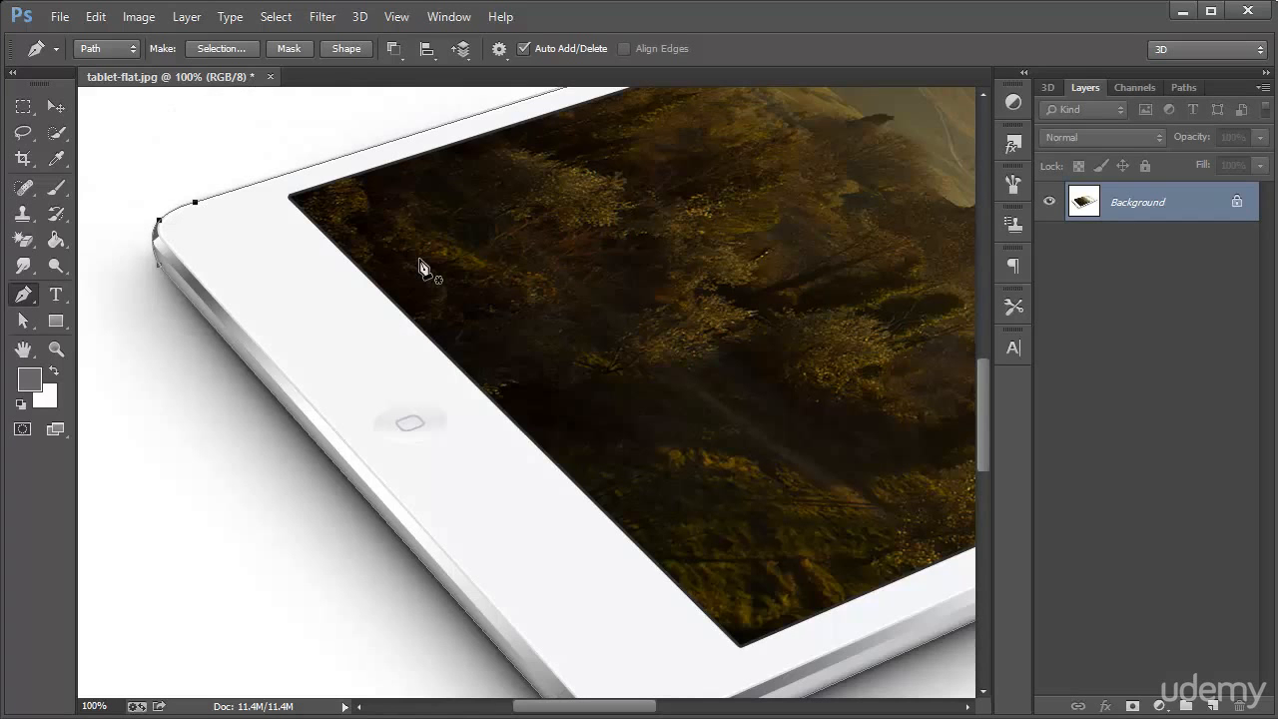
Convert the closed path into a new anti-aliased selection with a feather radius of 0 pixels
scroll(421, 268, up, 3)
scroll(550, 296, down, 5)
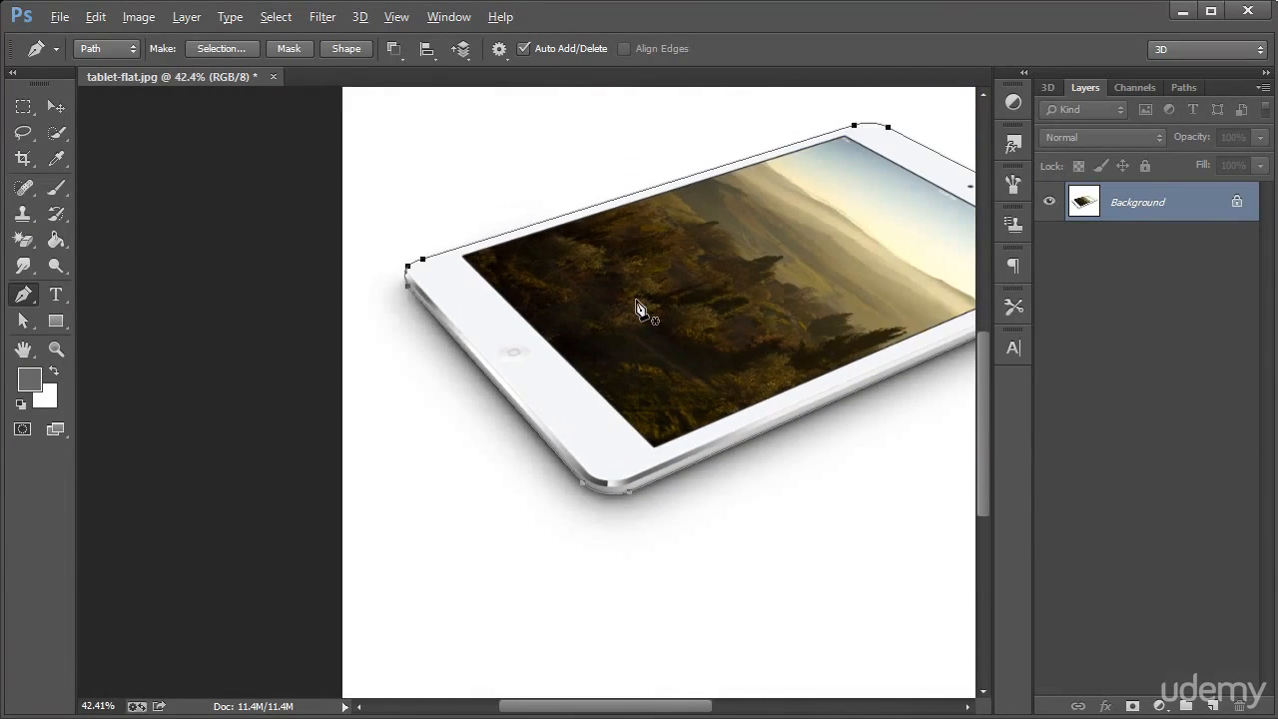
drag(635, 706, 693, 707)
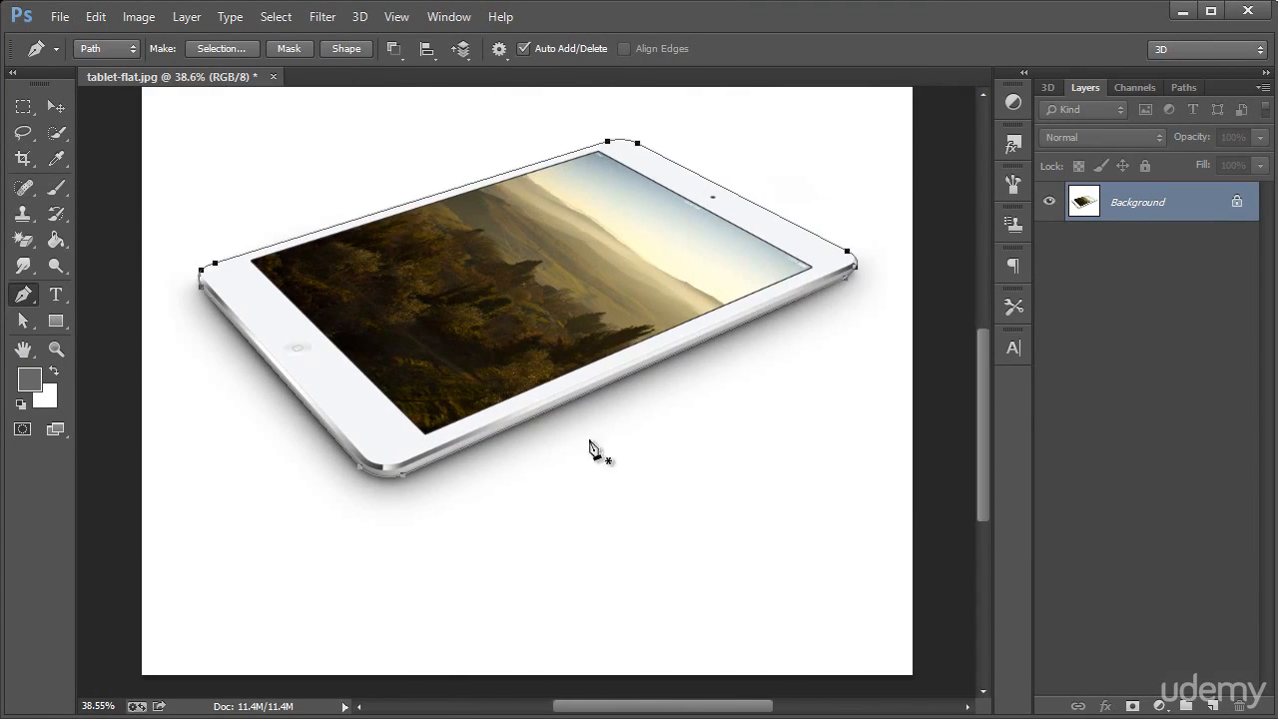
right_click(502, 352)
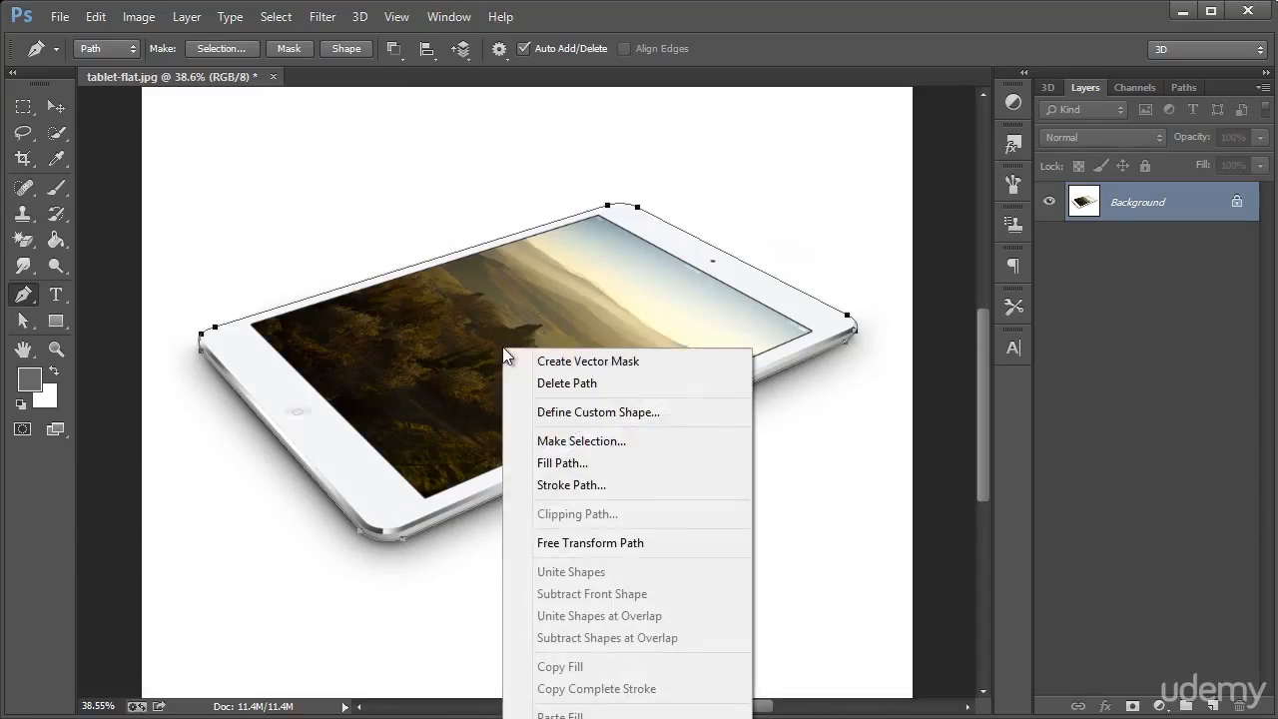
click(558, 445)
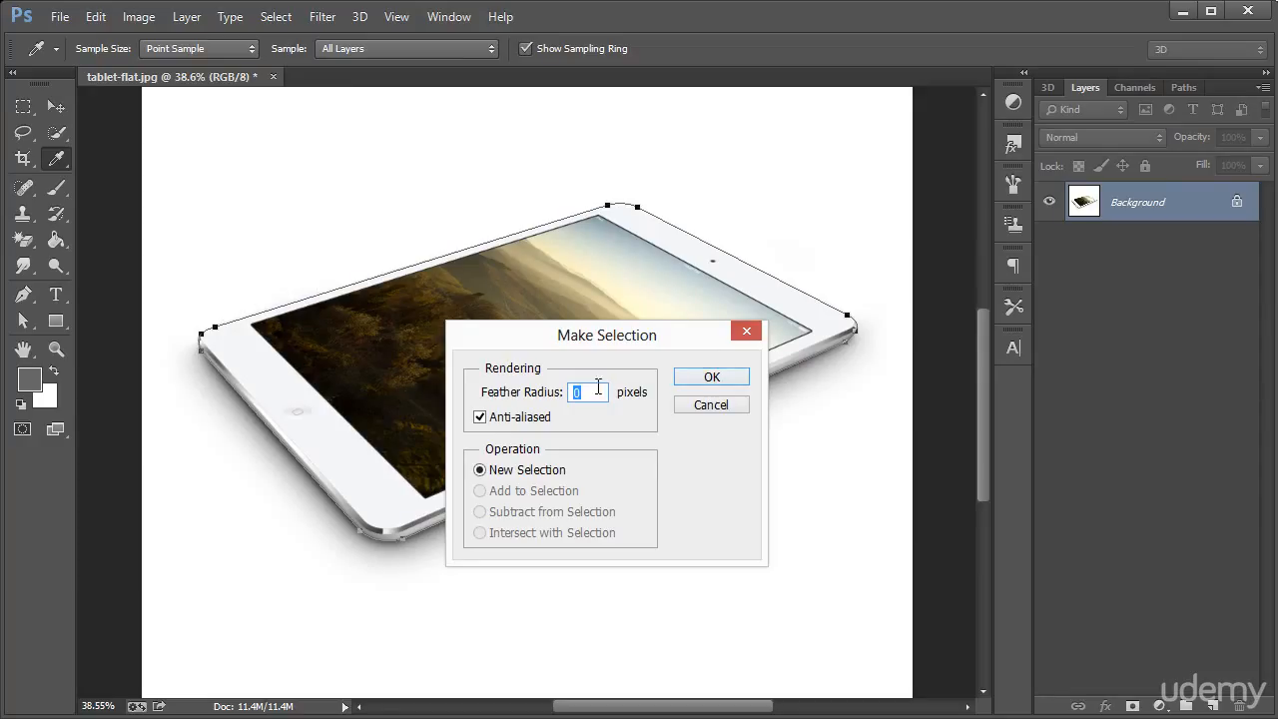
click(705, 379)
Invert the selection to enclose the tablet and copy it onto a new visible layer above the background
scroll(705, 384, up, 3)
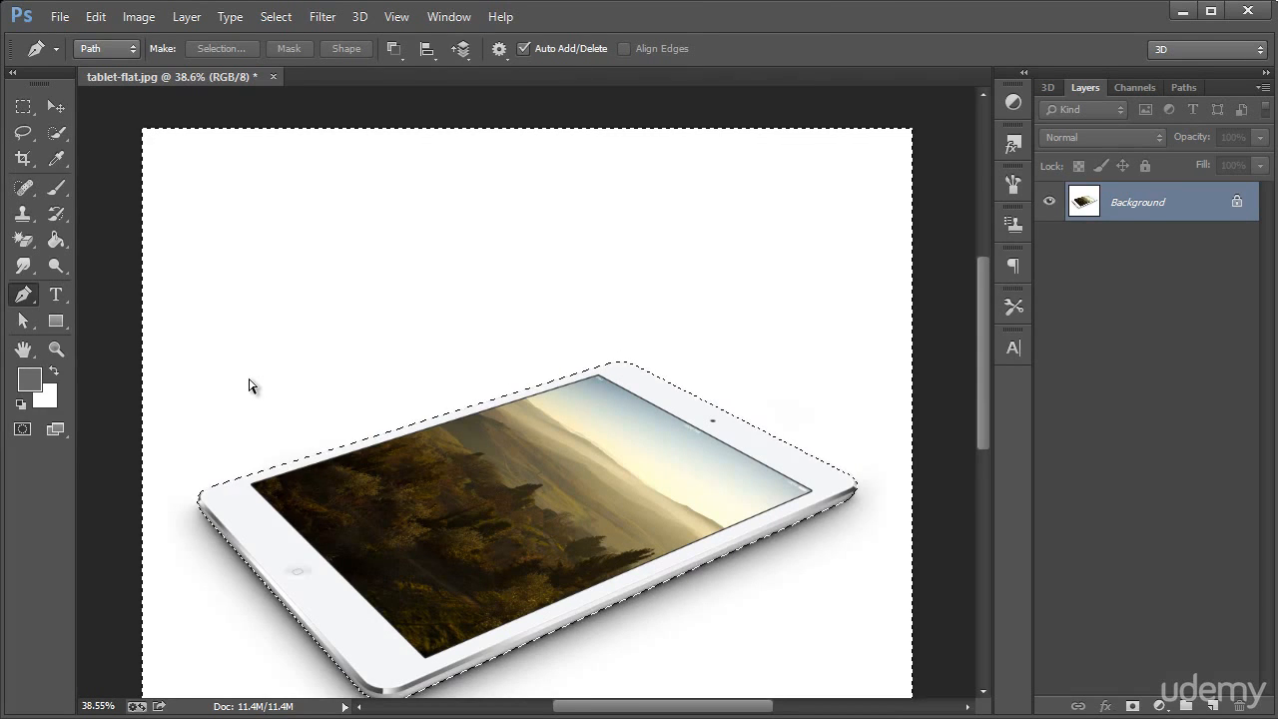
key(ctrl+shift+i)
scroll(270, 386, down, 3)
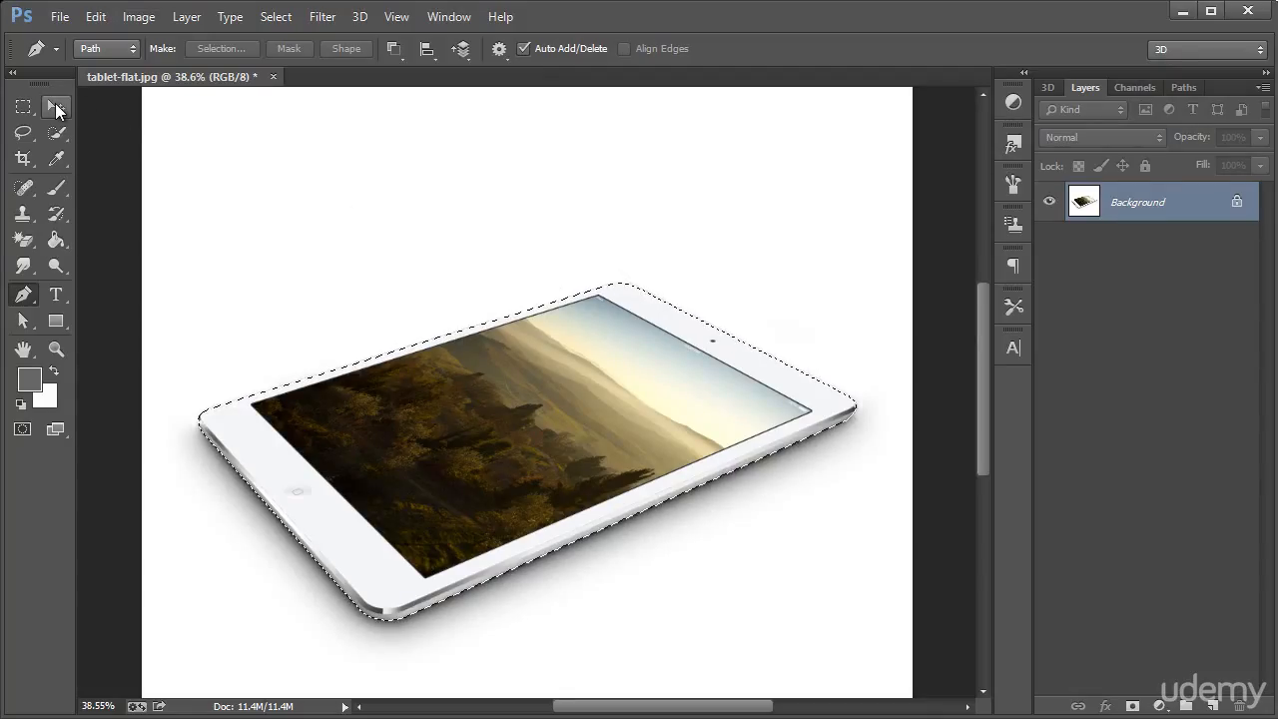
key(ctrl+j)
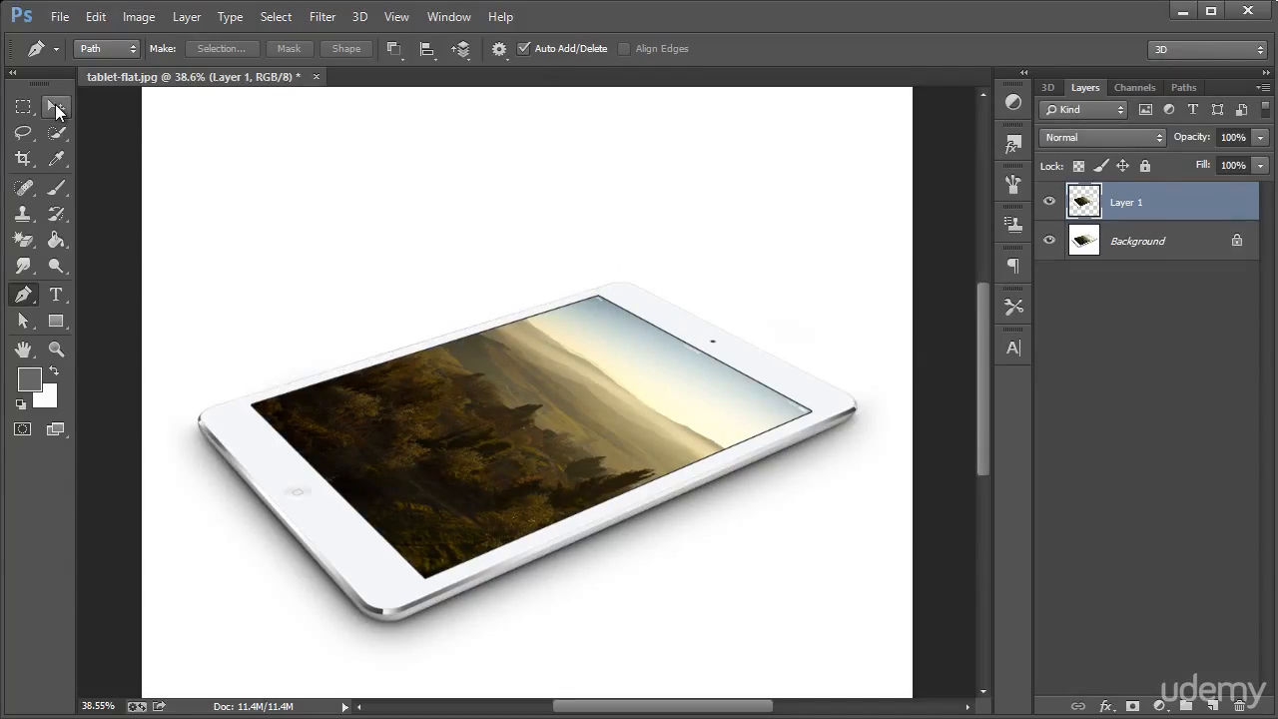
click(1051, 203)
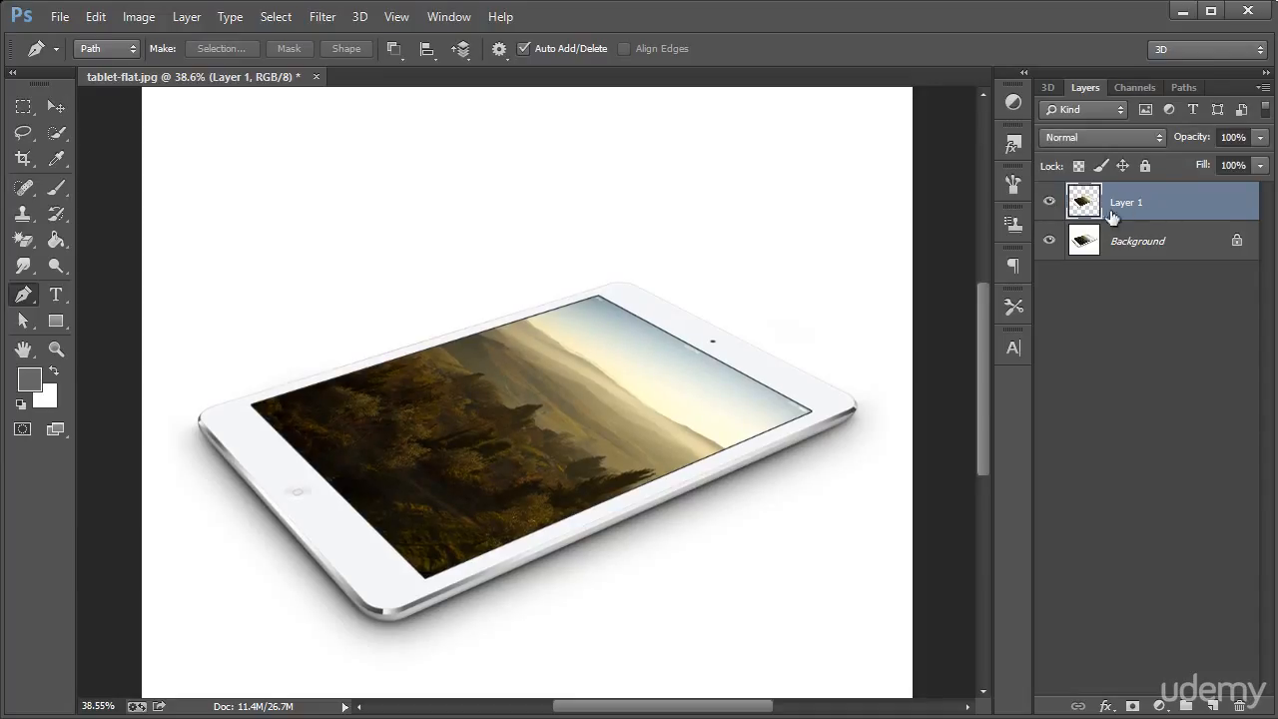
Fill the Background layer with the gray foreground color in Normal mode at 100% opacity
click(1151, 247)
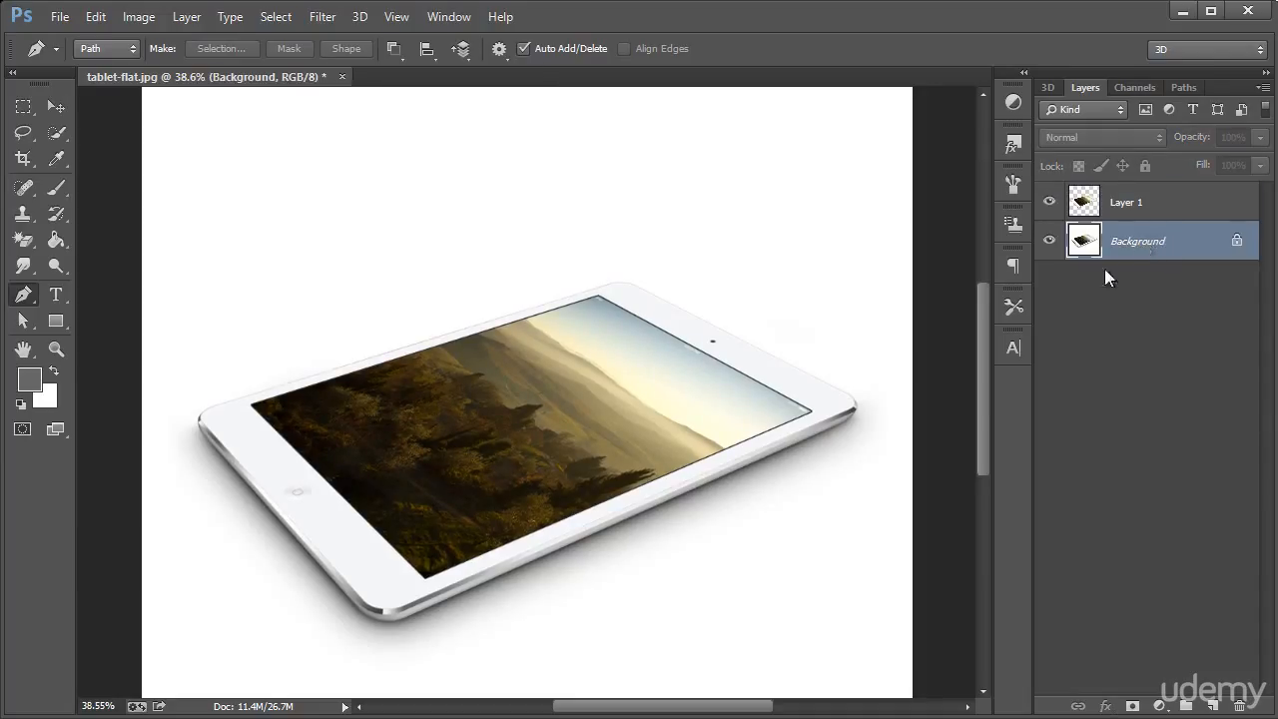
click(96, 18)
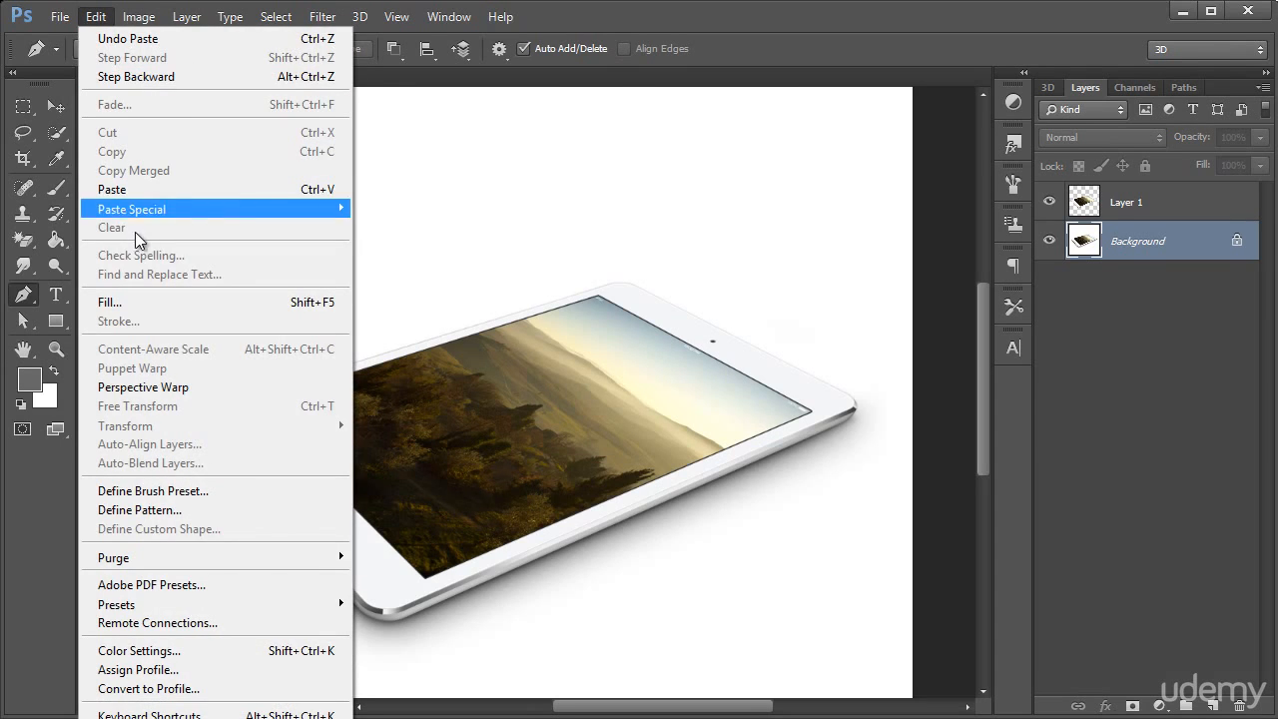
click(156, 298)
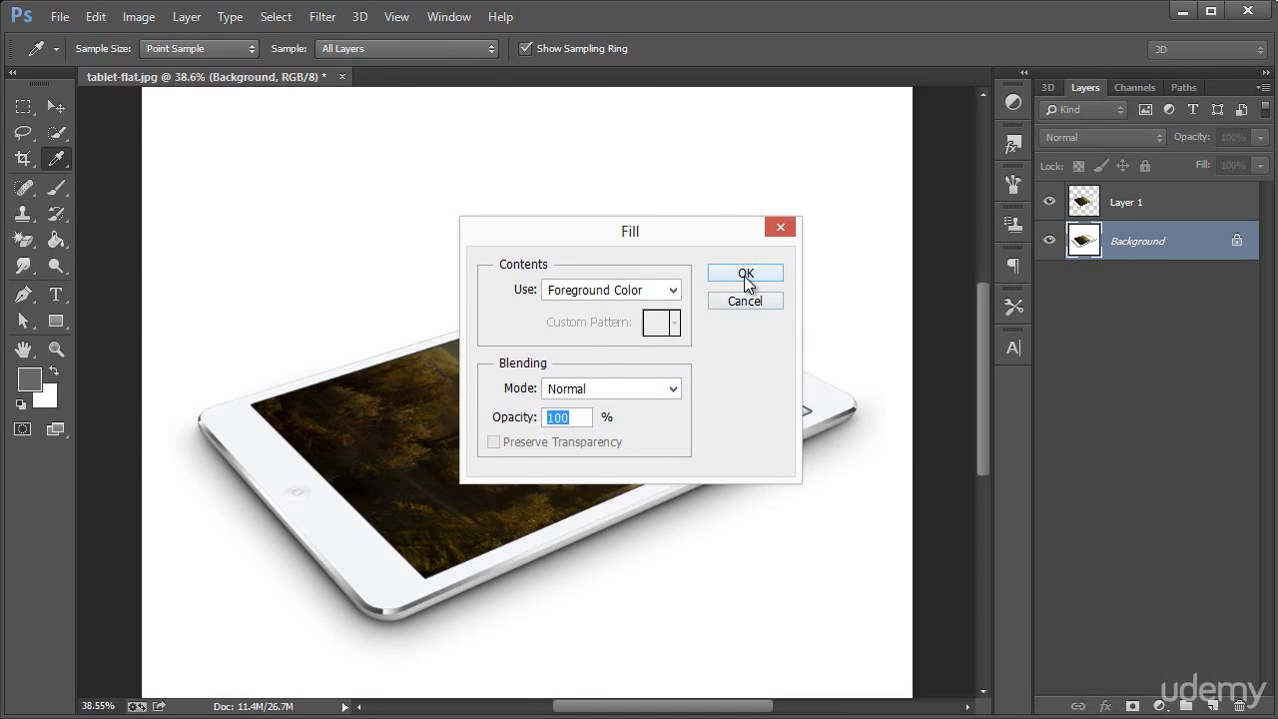
click(746, 274)
key(p)
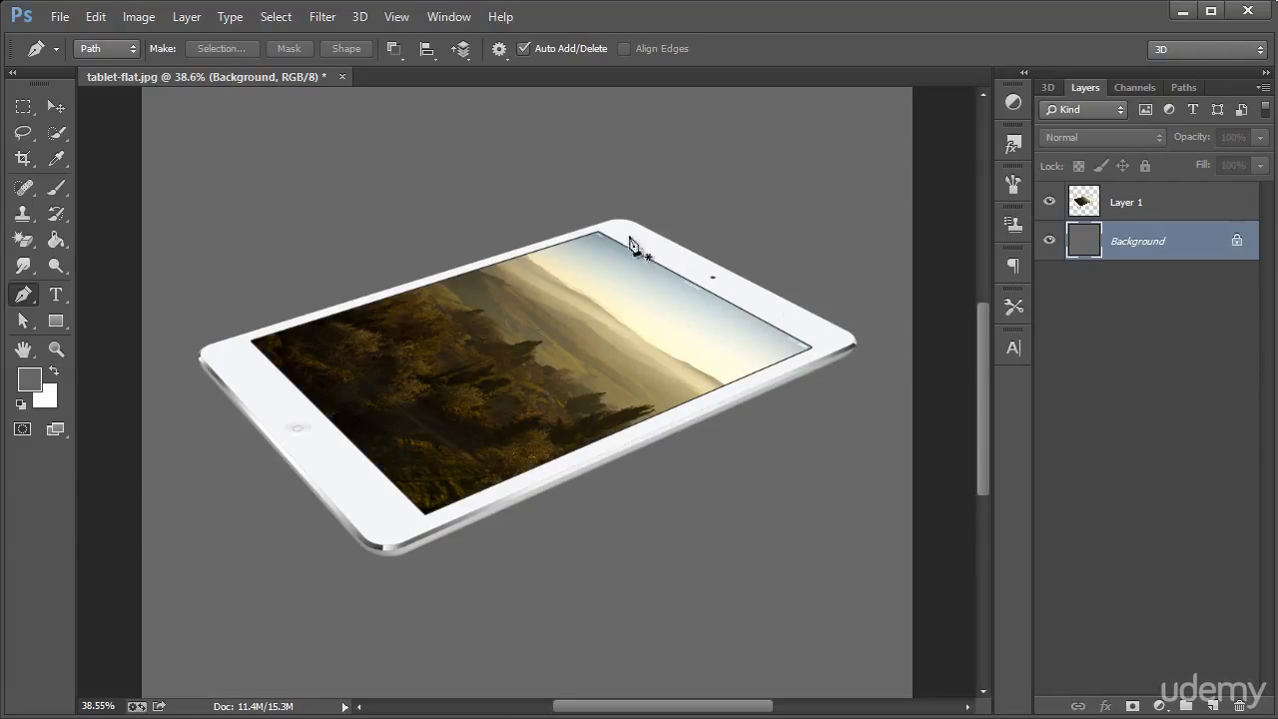
Examine the pen-path cut-out's edges and corners against the gray background, both up close and as a whole
key(z)
drag(339, 542, 451, 587)
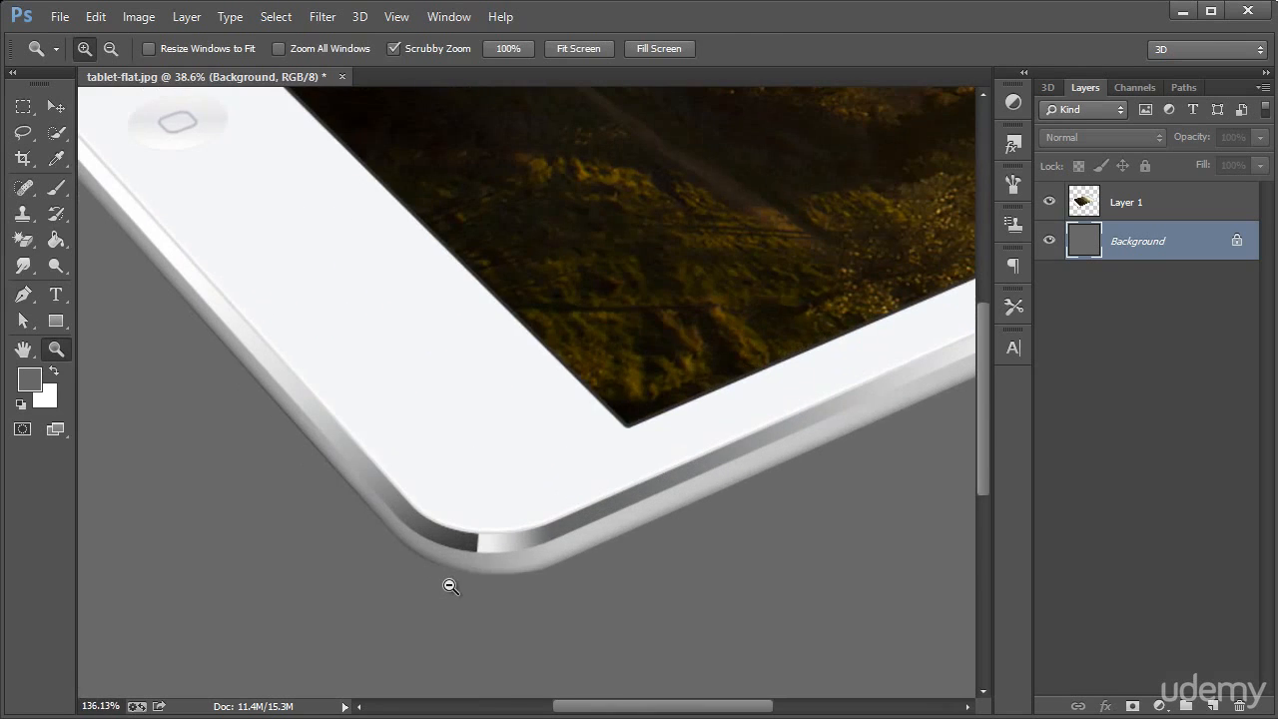
scroll(202, 319, up, 3)
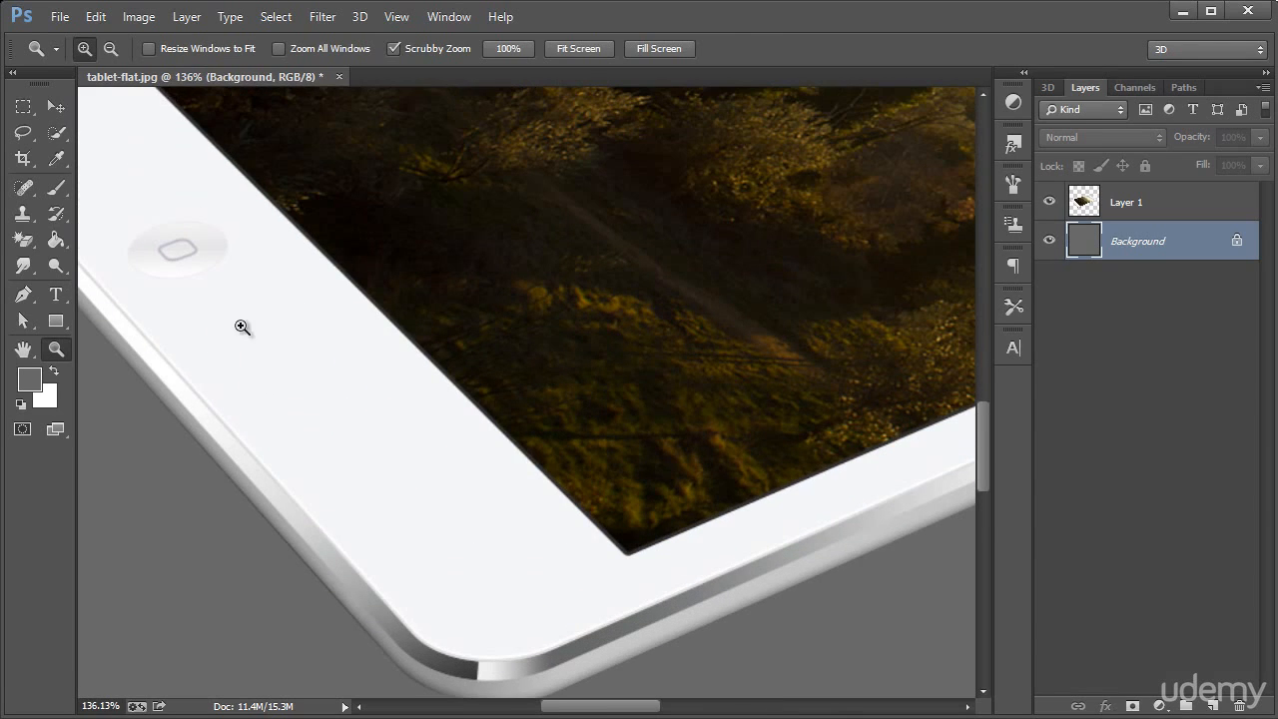
right_click(348, 338)
click(370, 473)
scroll(509, 439, down, 2)
right_click(525, 424)
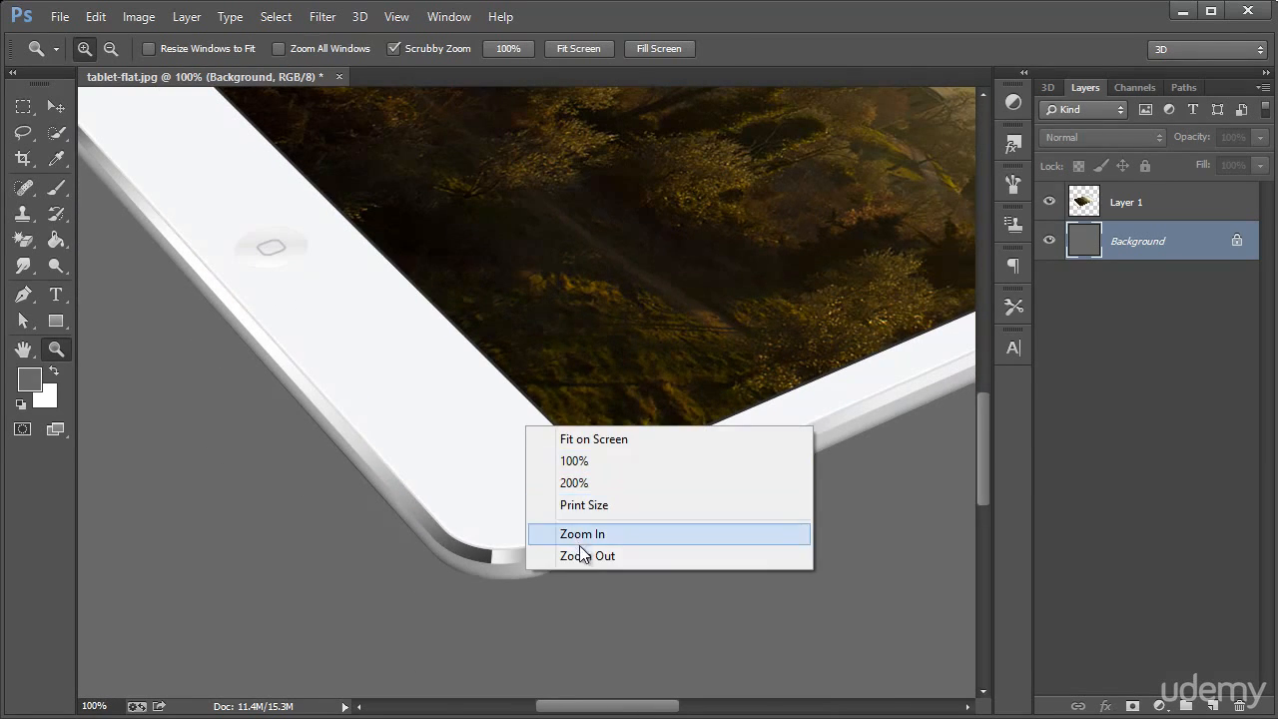
click(579, 549)
right_click(601, 393)
click(661, 519)
scroll(710, 461, up, 4)
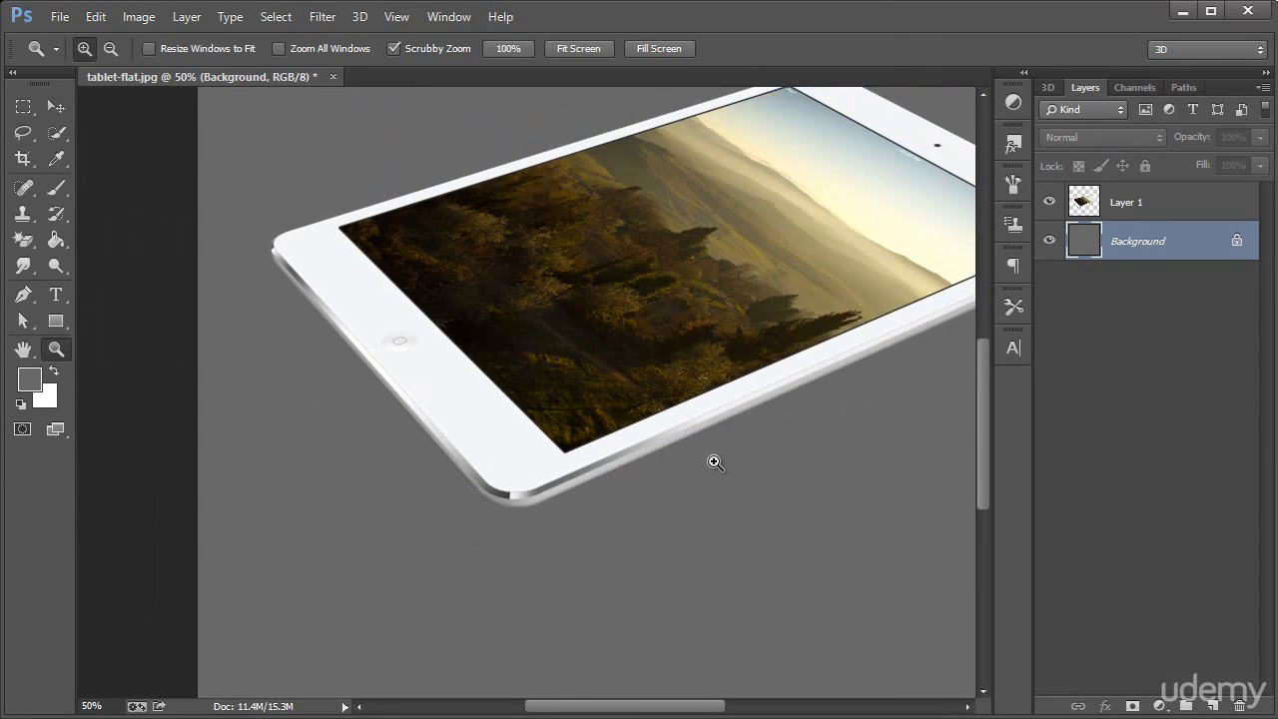
drag(686, 712, 721, 712)
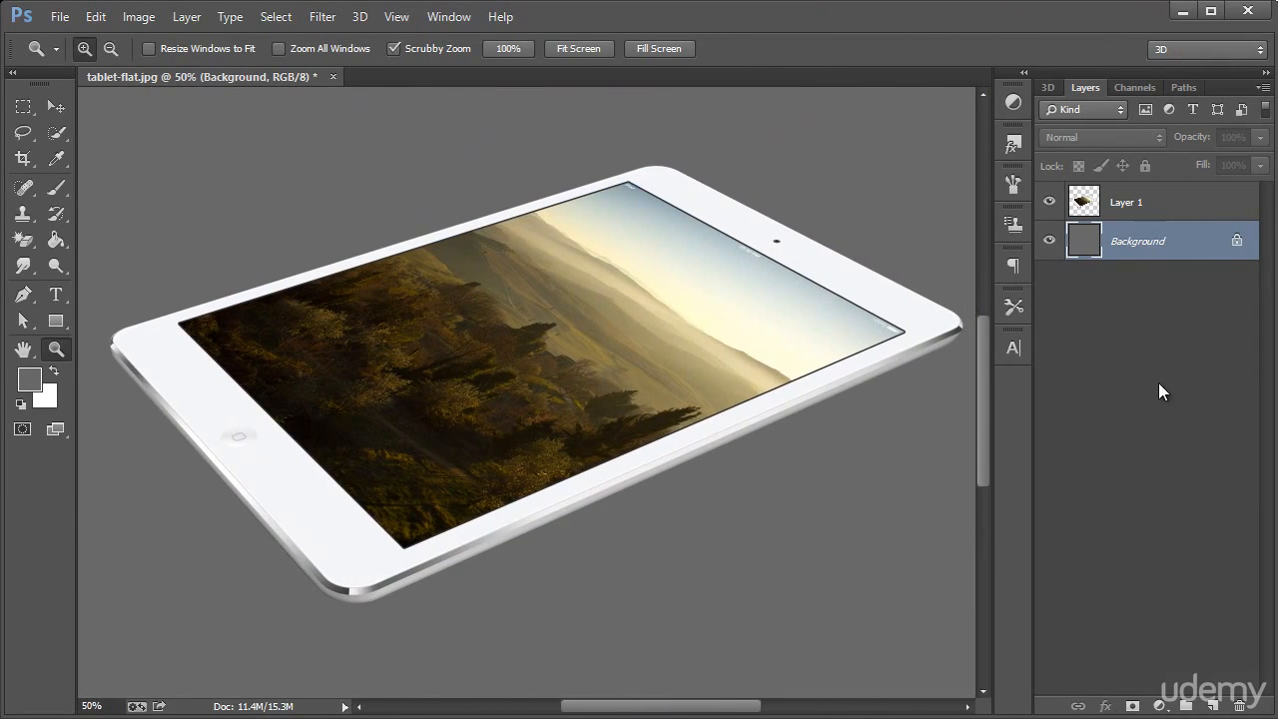
Add a drop shadow to the tablet layer with Normal blend mode and 100% opacity
click(1234, 206)
double_click(1255, 207)
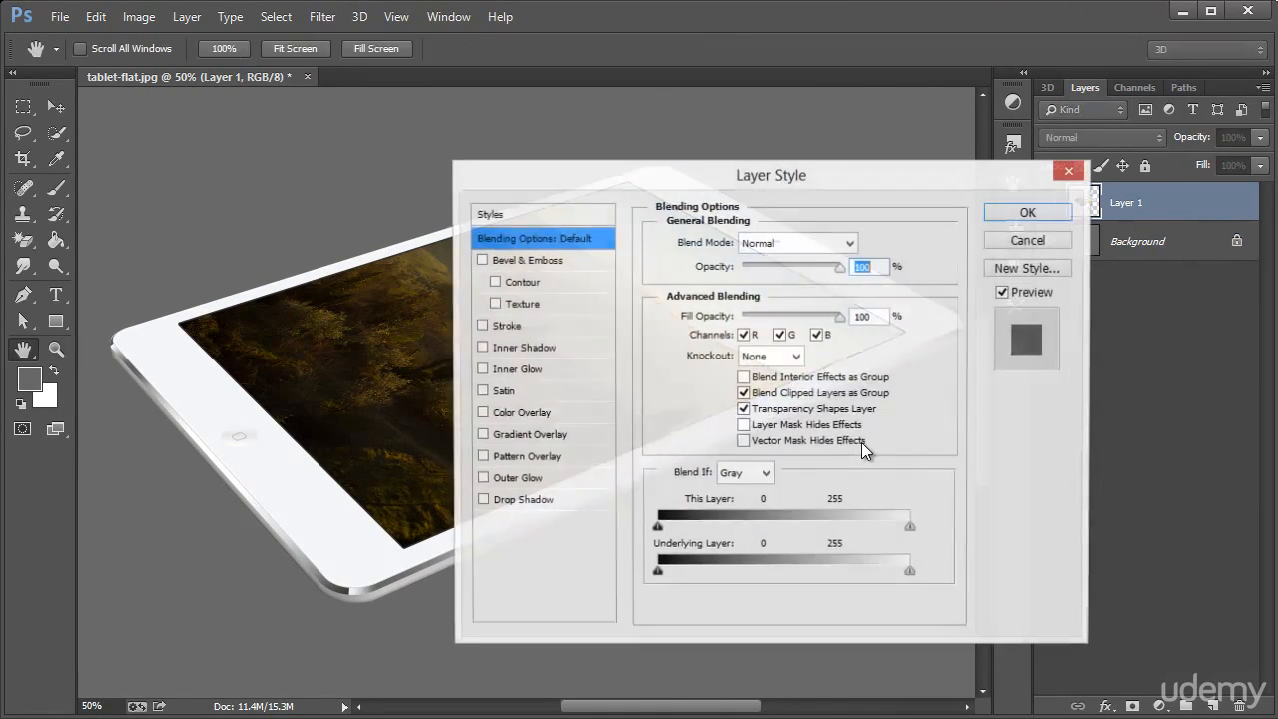
drag(502, 178, 674, 242)
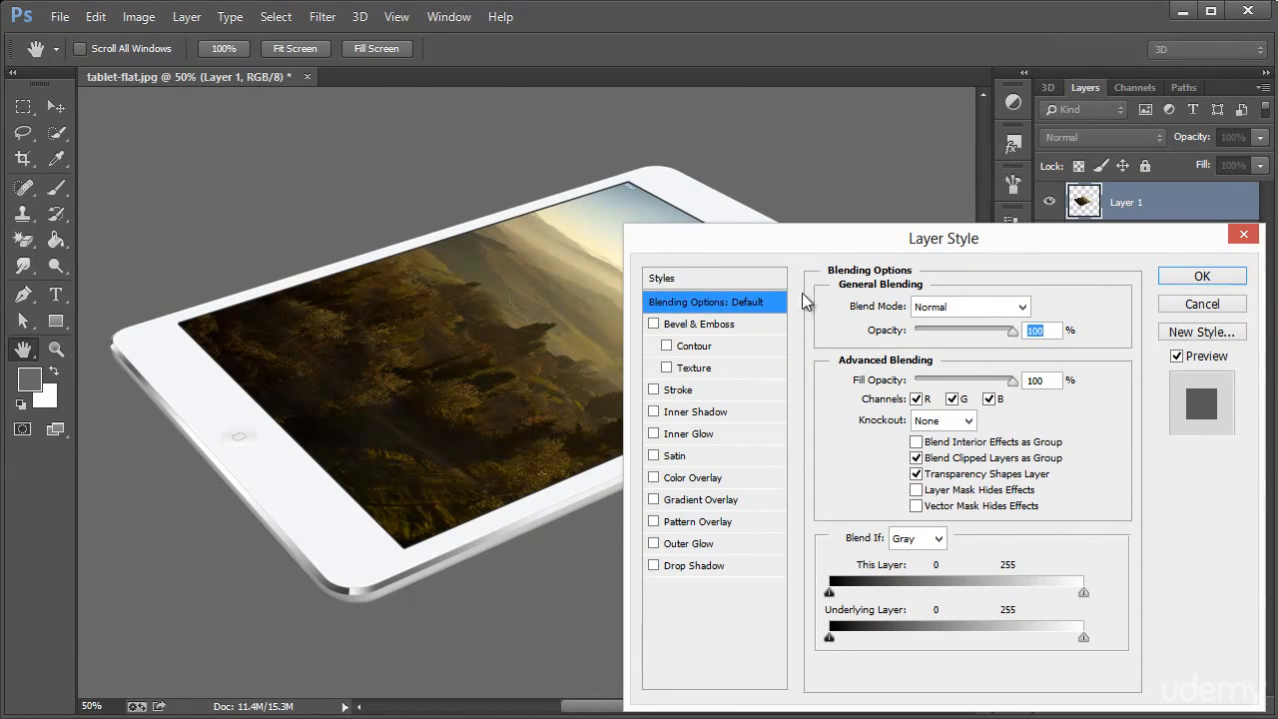
click(654, 565)
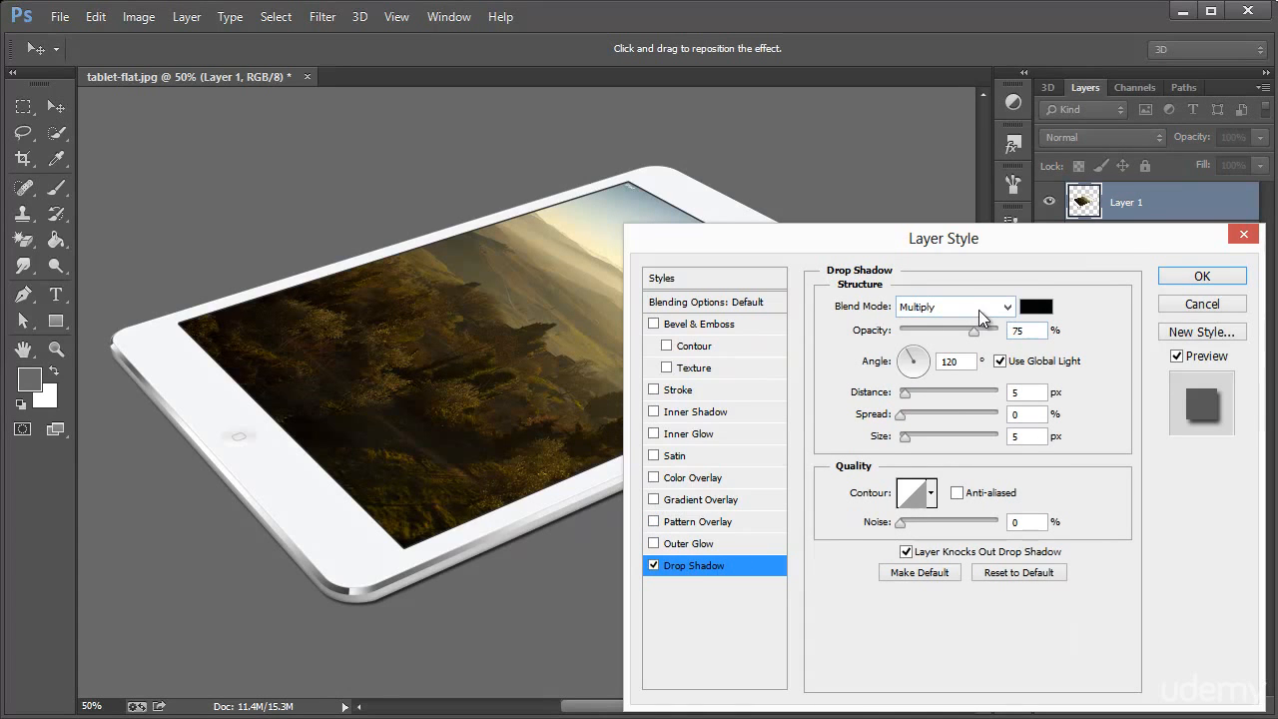
drag(983, 332, 1026, 331)
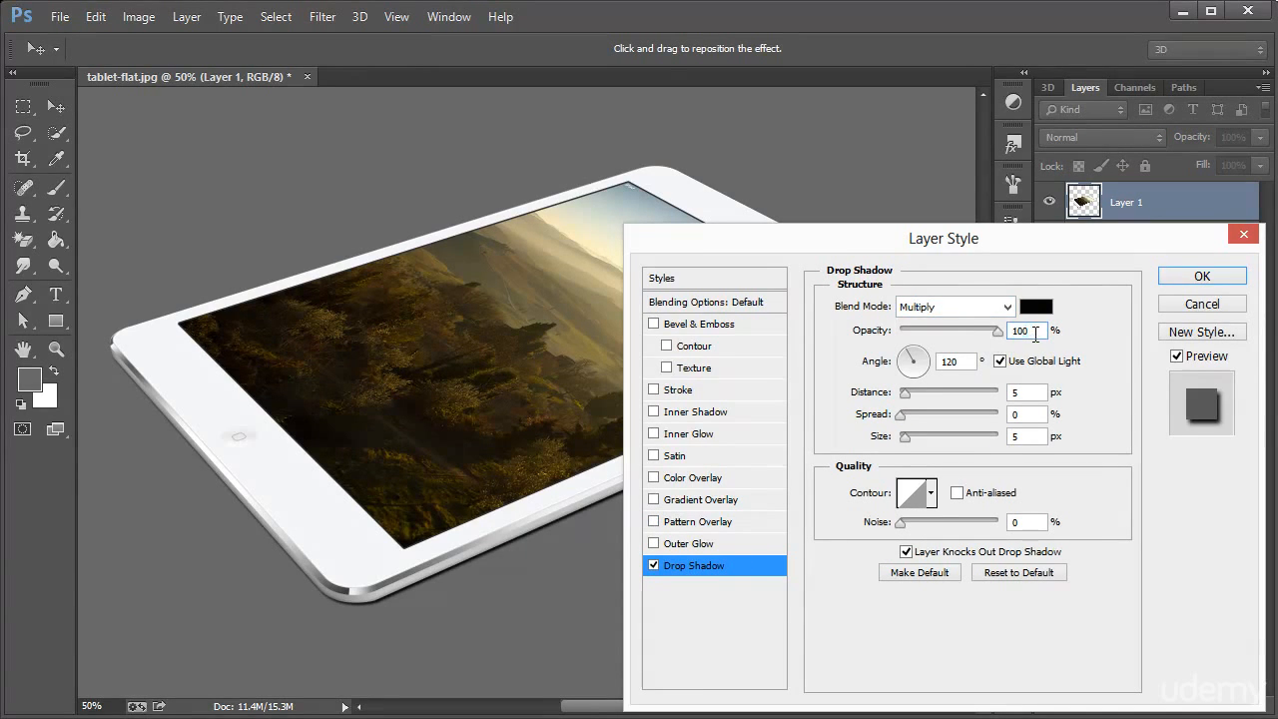
click(973, 309)
click(967, 323)
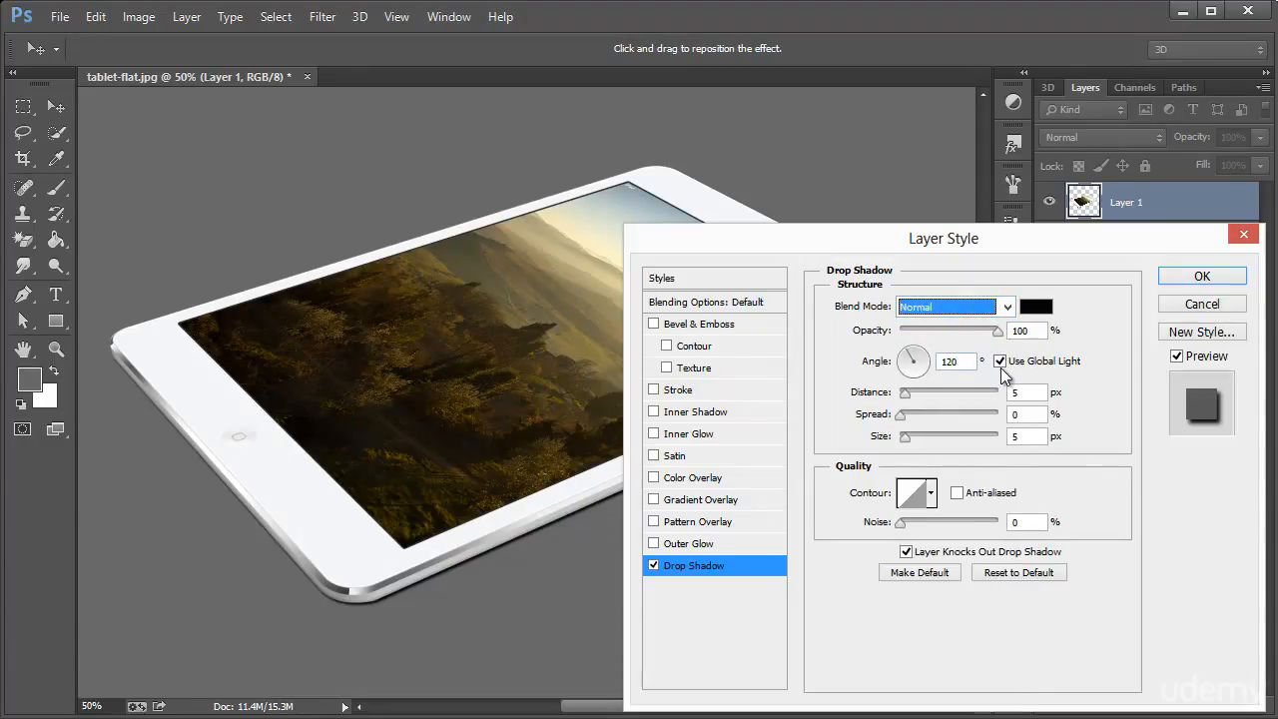
Disable global light for the drop shadow and set its angle to 90°, size to 38 px and distance to 18 px
click(1000, 363)
click(914, 351)
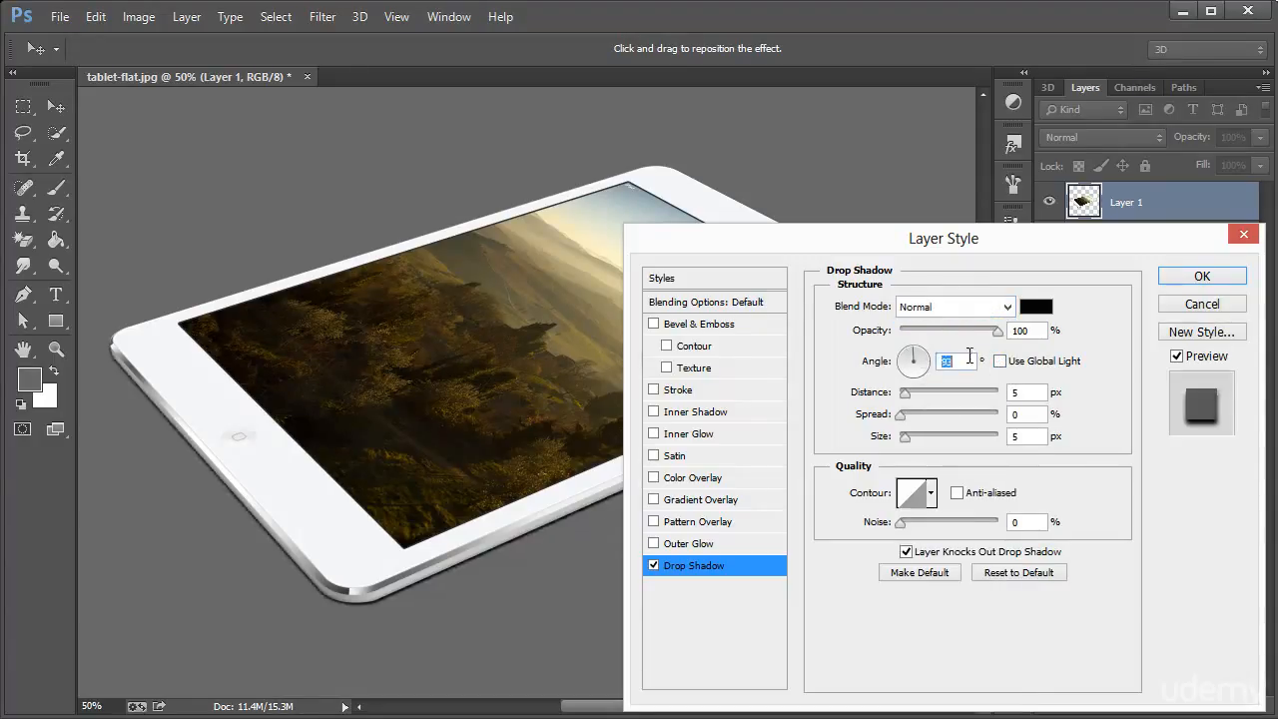
text(90)
drag(902, 436, 919, 436)
drag(909, 394, 916, 392)
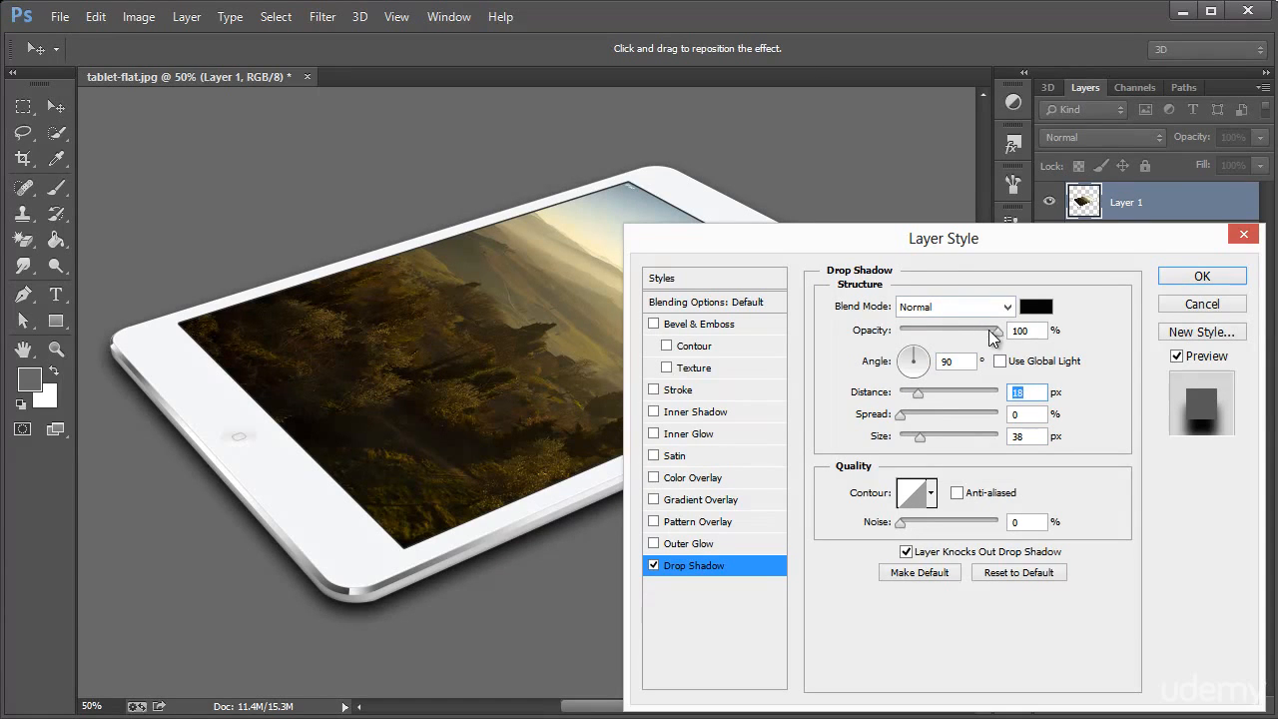
Reduce the drop shadow's opacity to 51%, check it around the whole tablet, and apply the layer style
drag(995, 335, 948, 336)
drag(923, 245, 1258, 262)
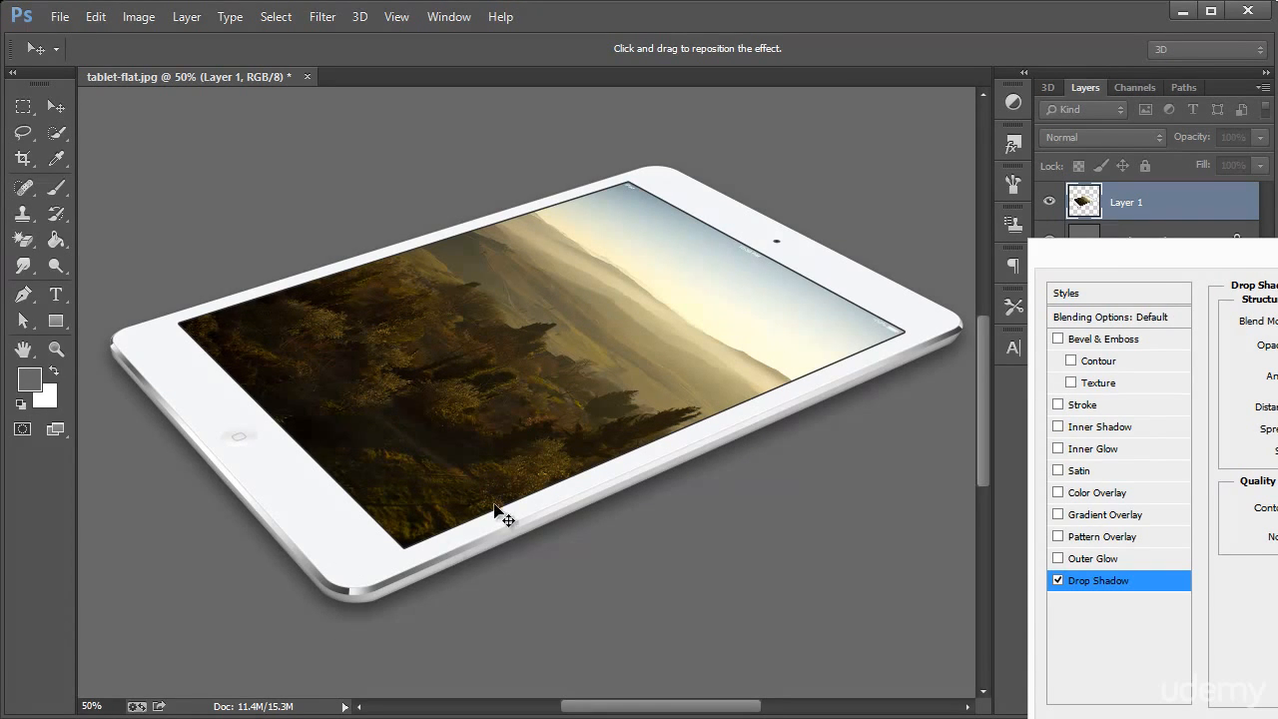
drag(1151, 260, 430, 232)
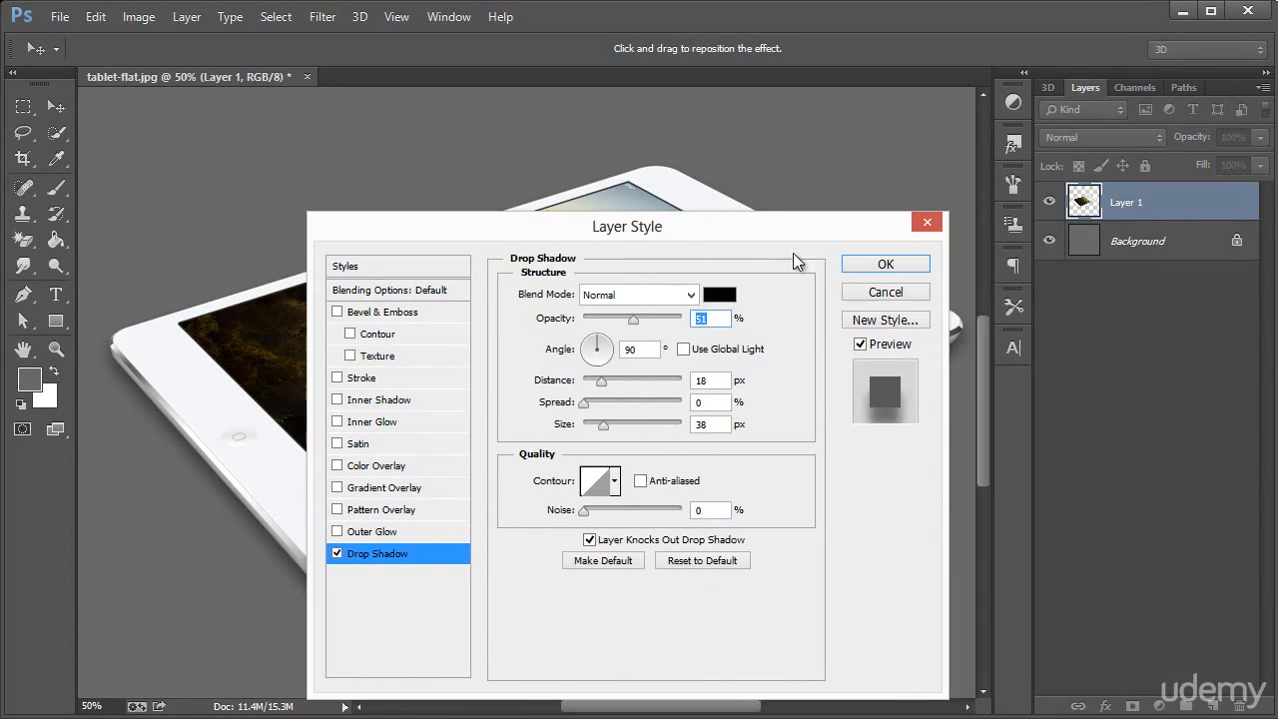
key(ctrl+space)
click(883, 263)
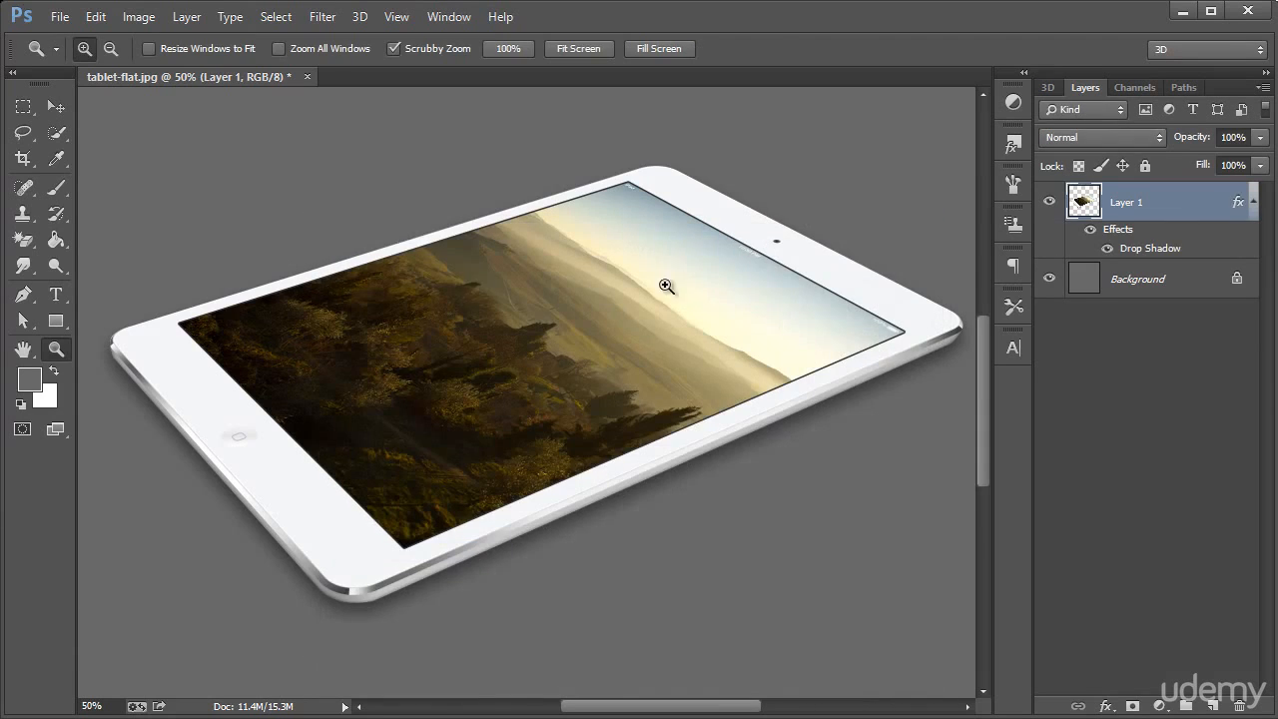
right_click(425, 337)
click(471, 466)
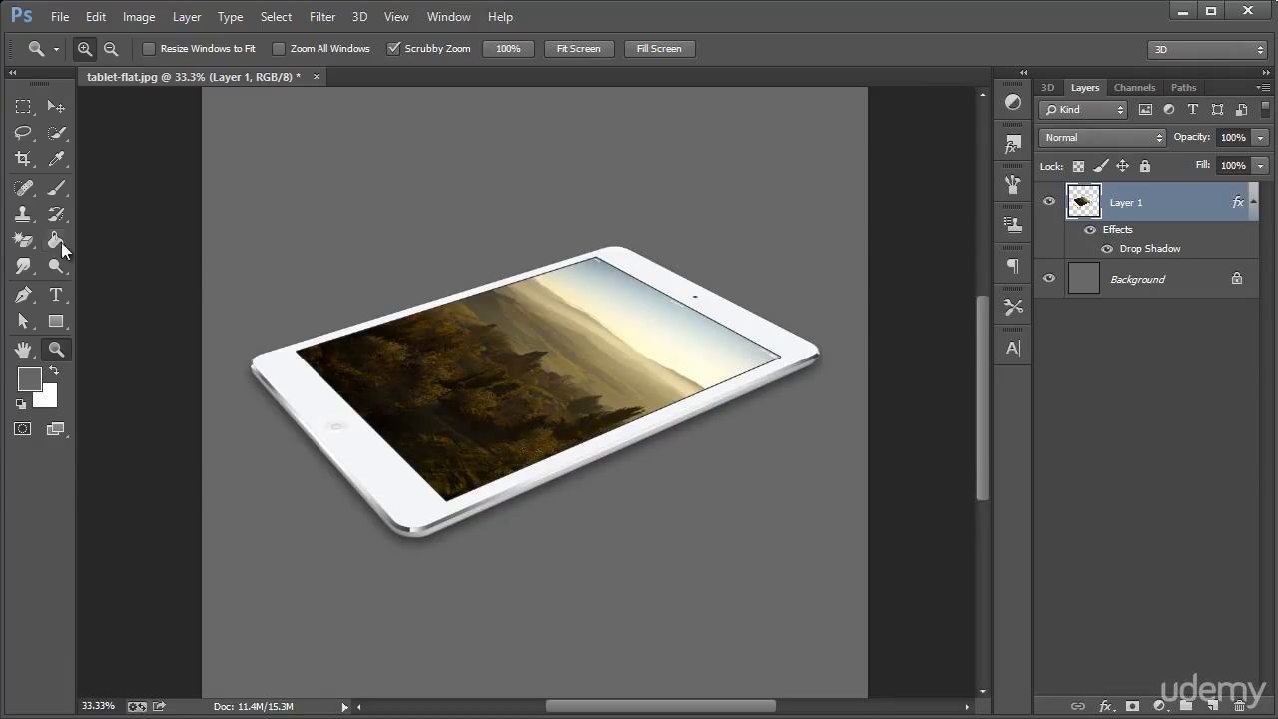
click(22, 239)
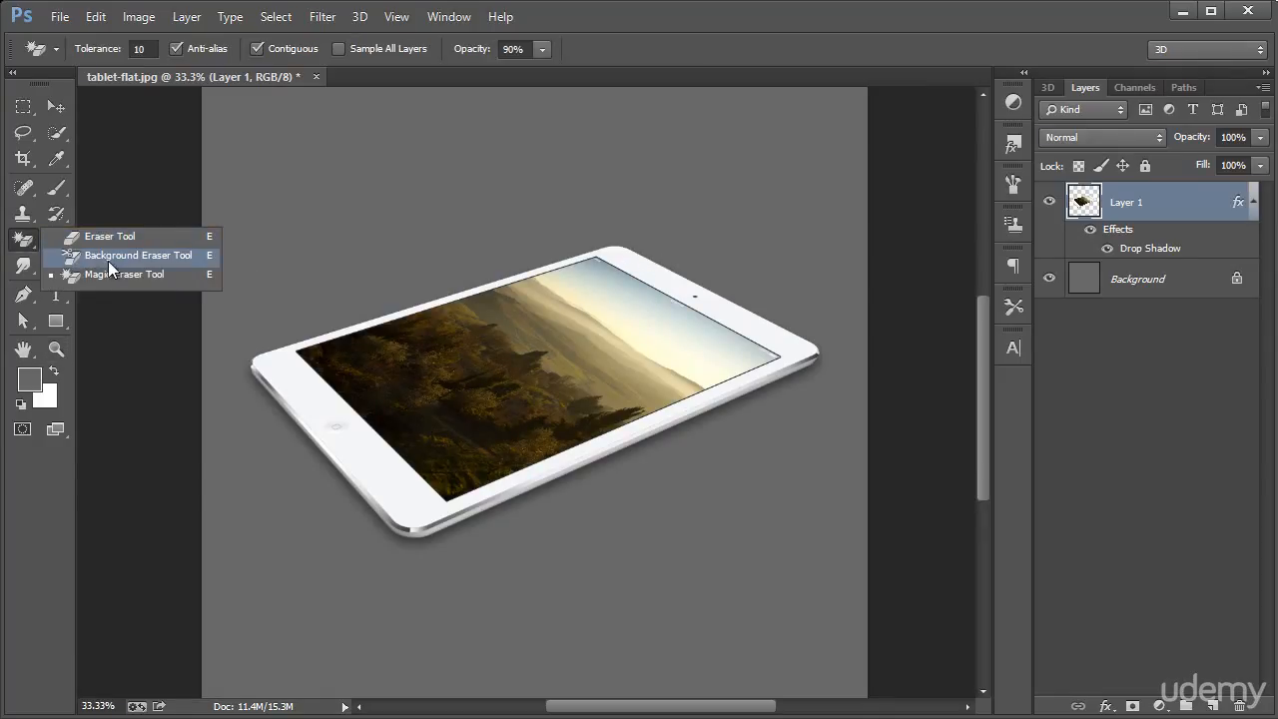
click(150, 271)
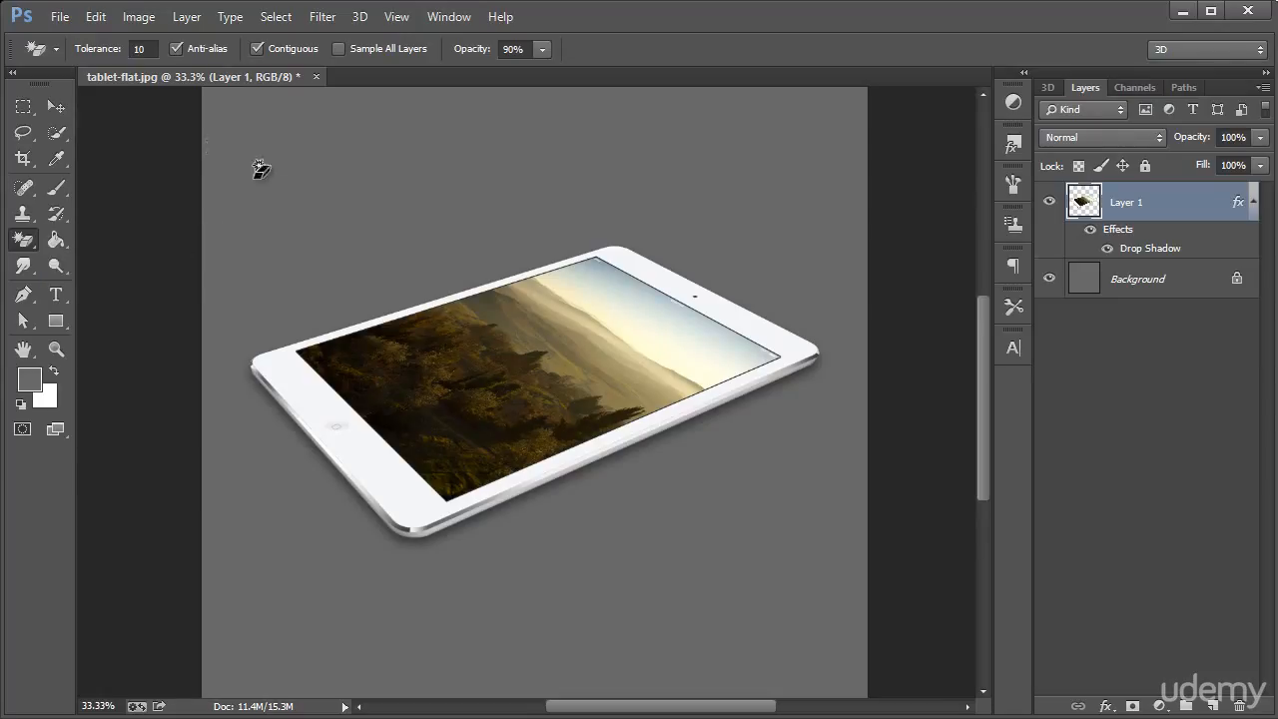
click(56, 105)
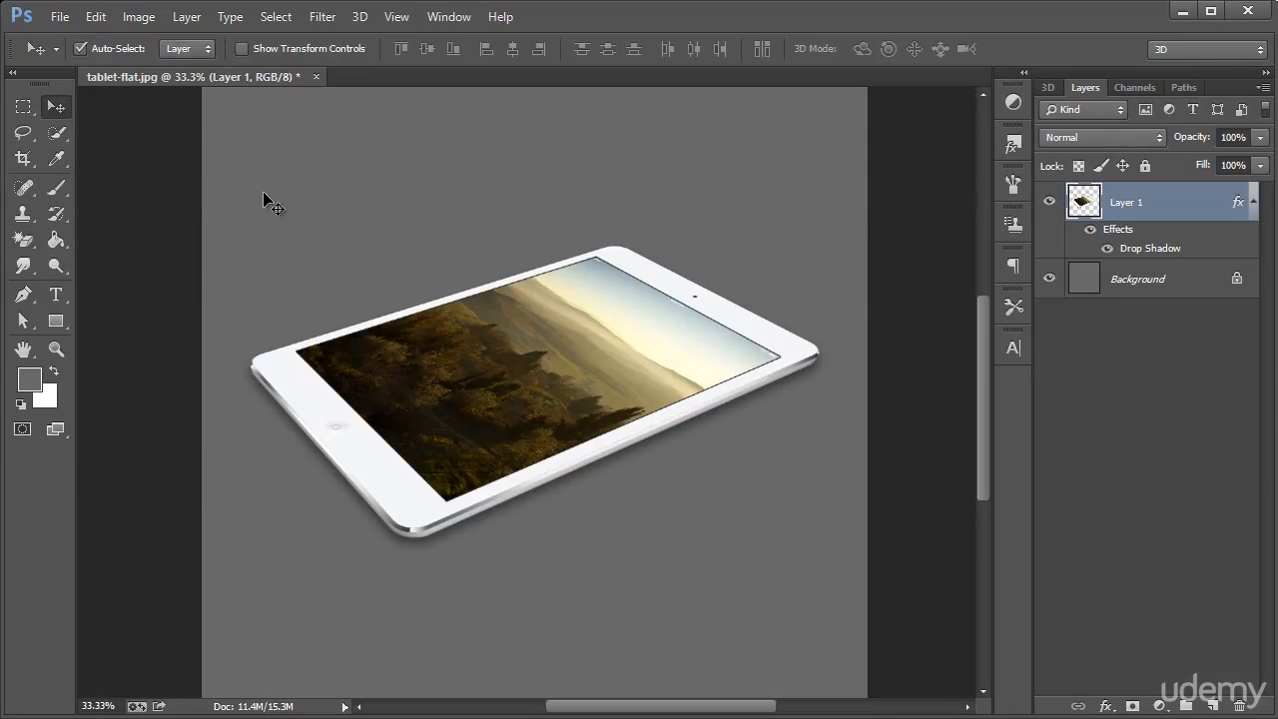
Open the image animals-1.jpg from the Resource Files folder
click(60, 17)
click(74, 60)
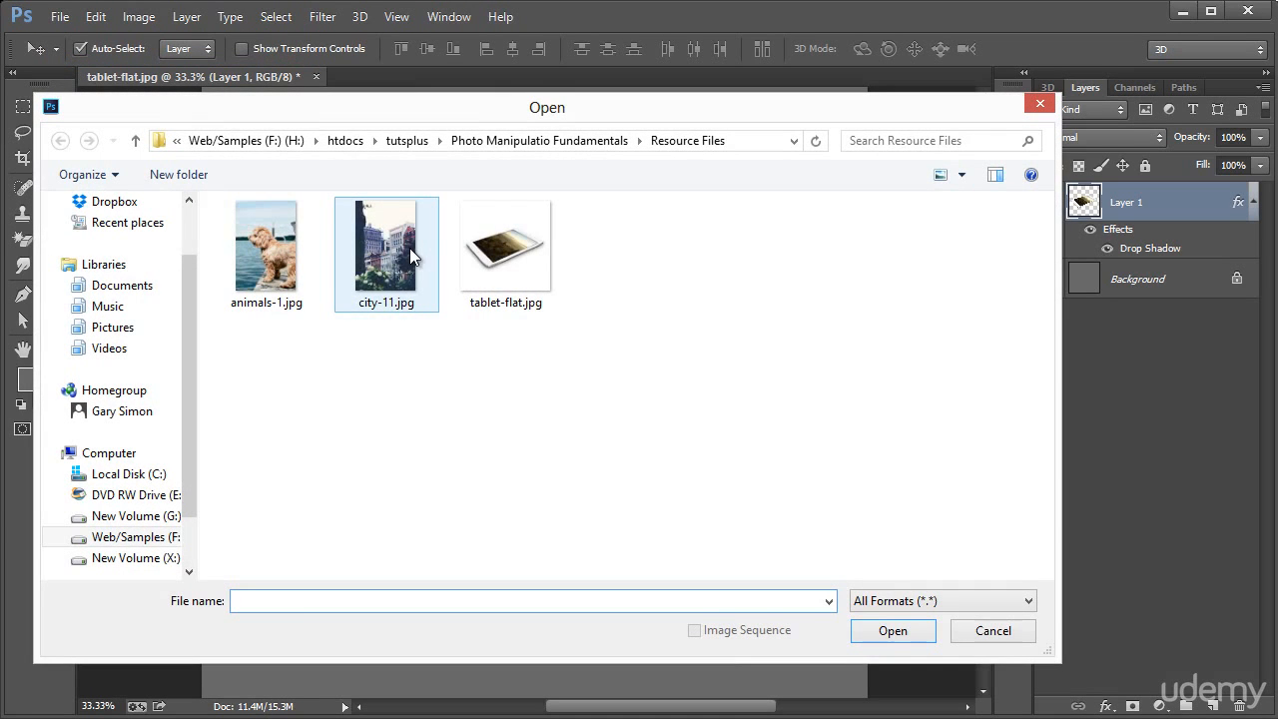
click(280, 265)
double_click(280, 264)
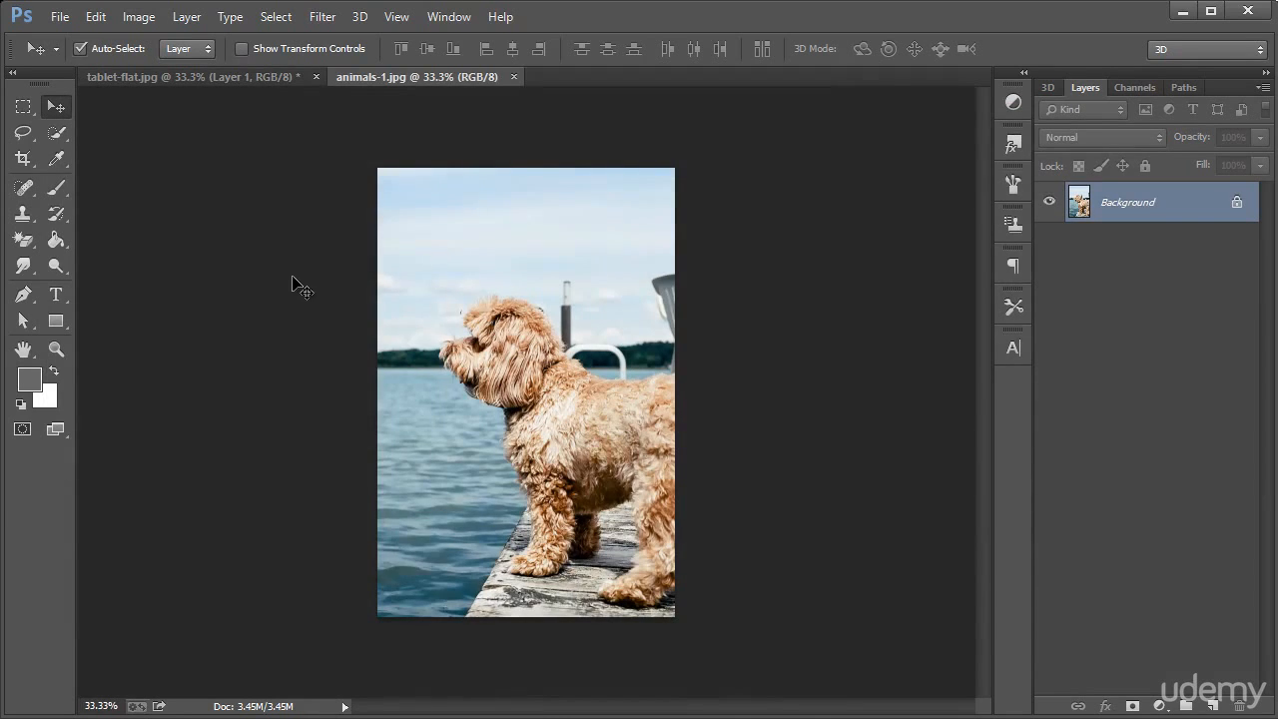
Examine the dog's furry outline up close against the sky, water and dock
click(57, 347)
click(585, 398)
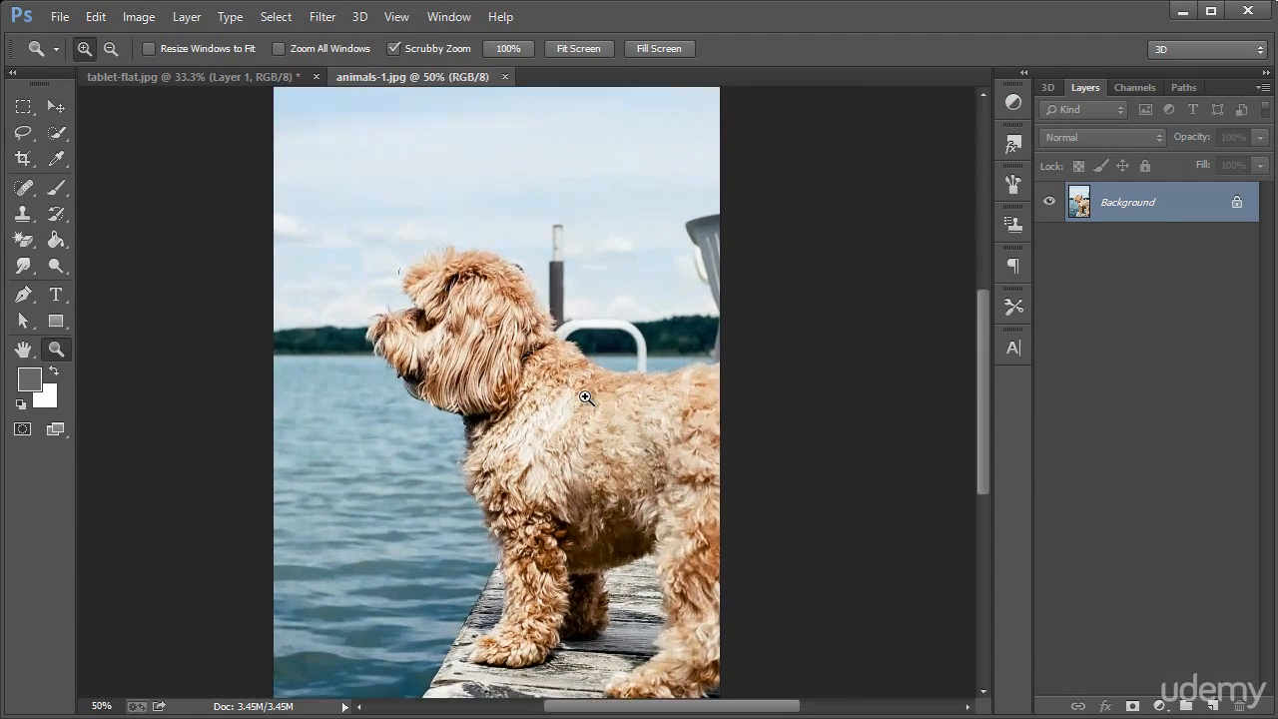
click(631, 428)
scroll(467, 217, down, 1)
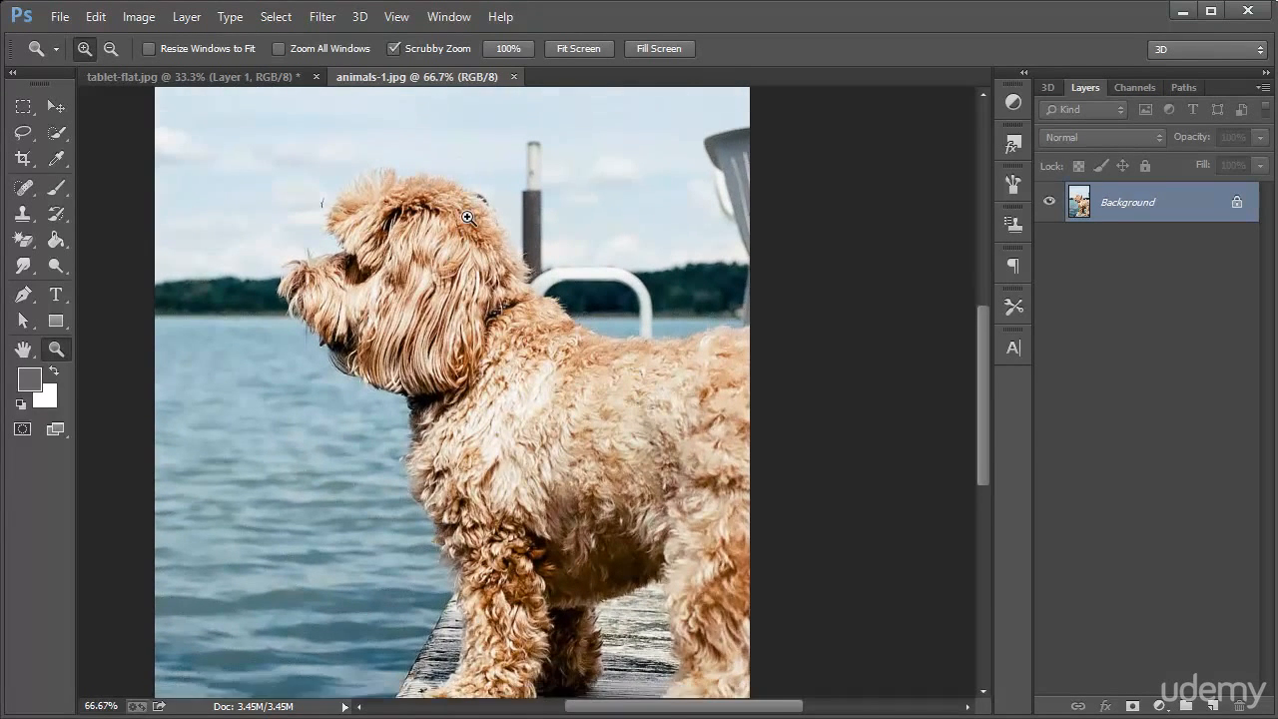
scroll(467, 216, up, 1)
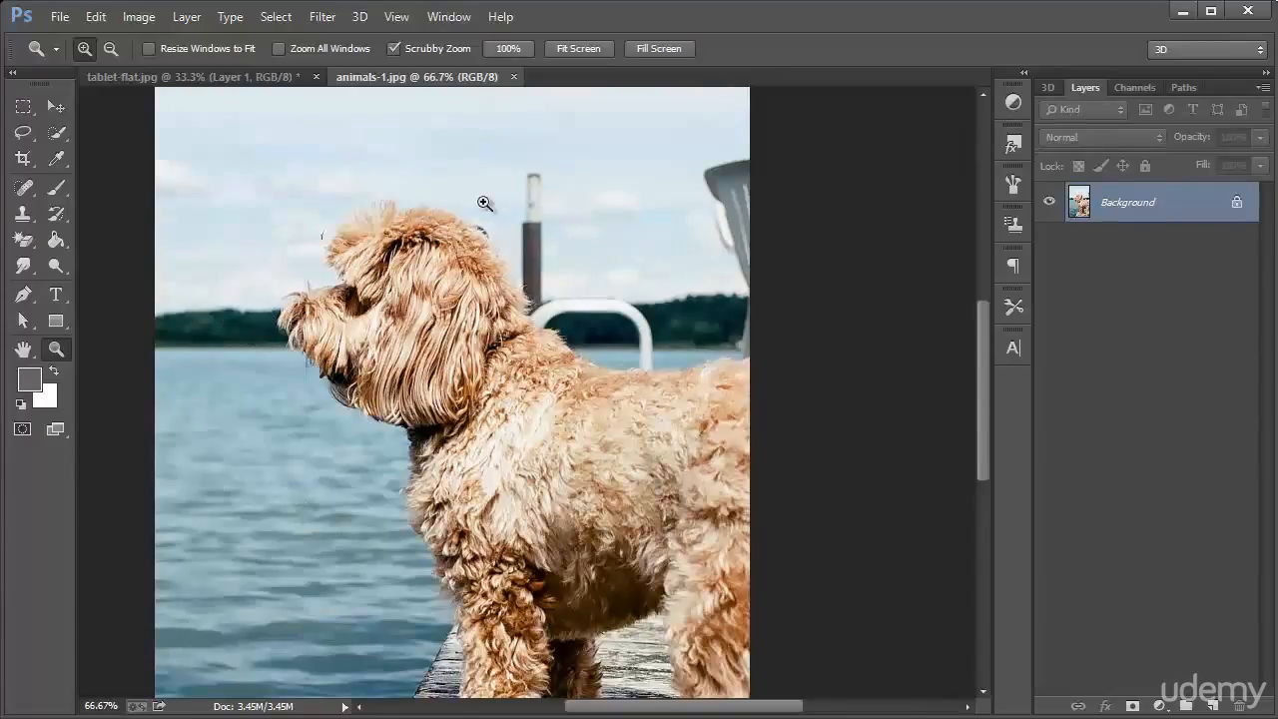
scroll(351, 465, down, 3)
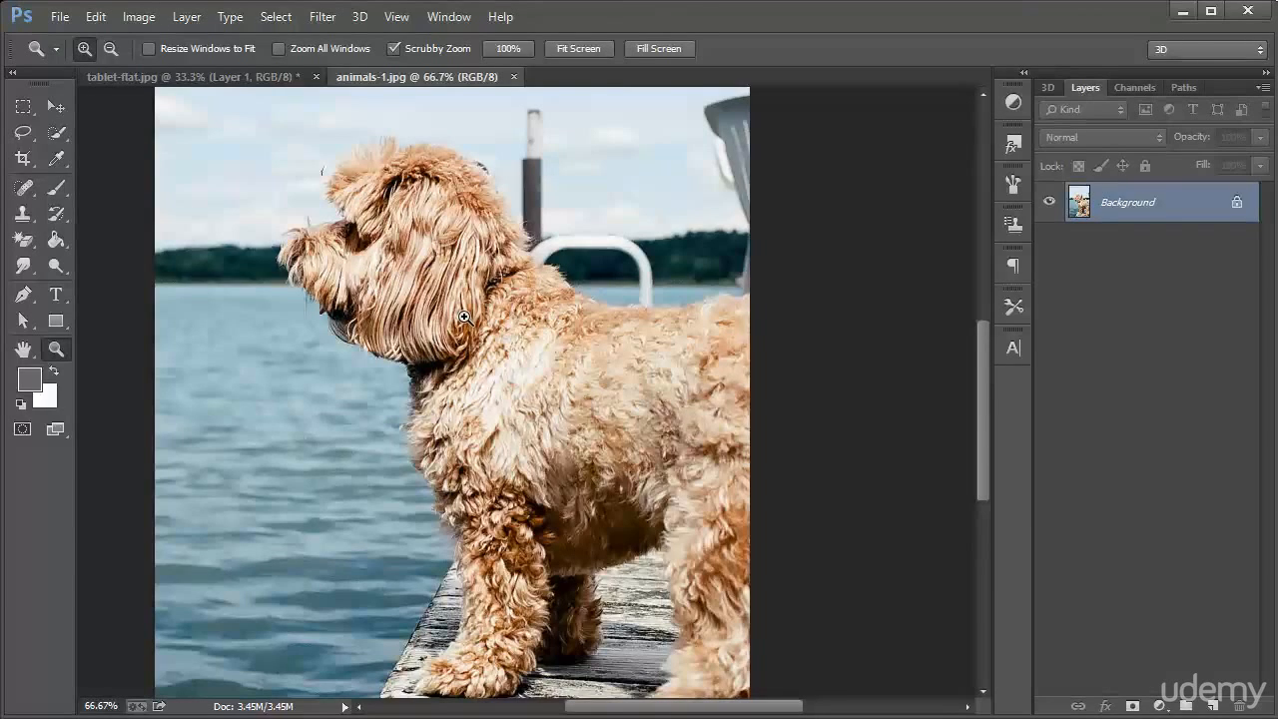
scroll(450, 287, up, 2)
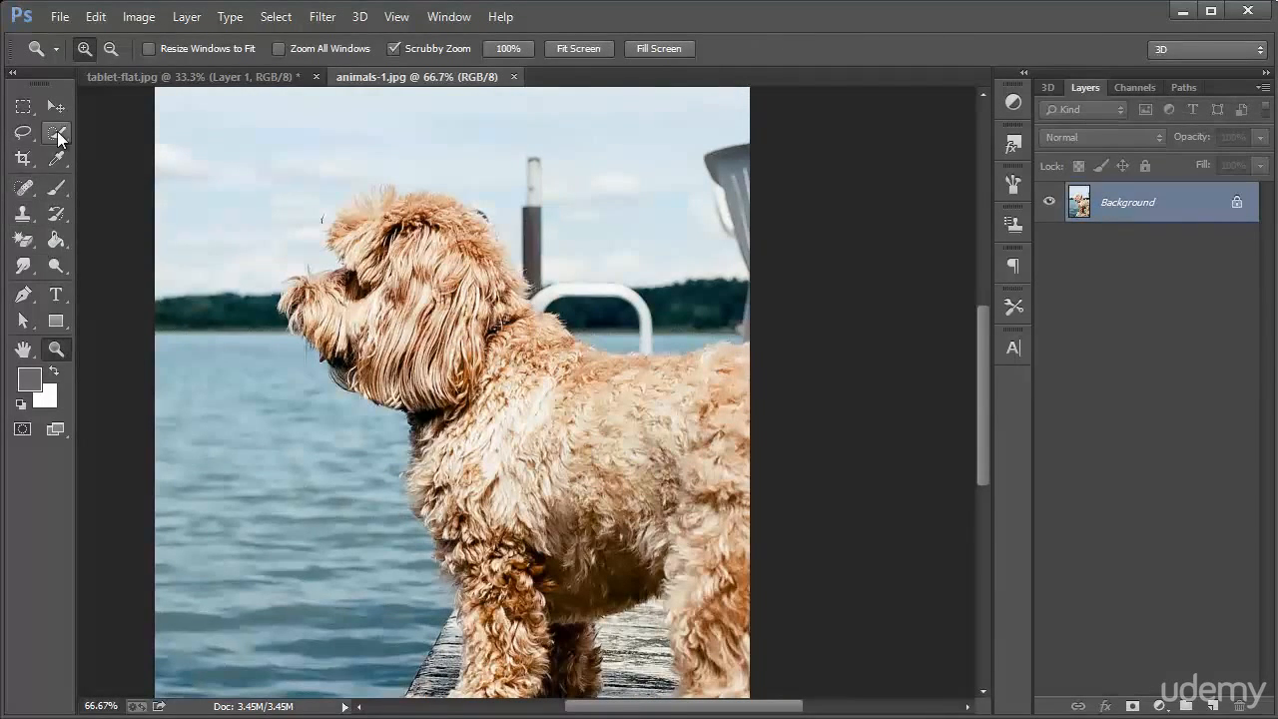
Select the dog with the Quick Selection tool, brushing from its head down through its body, and check the selection outline
drag(57, 132, 110, 148)
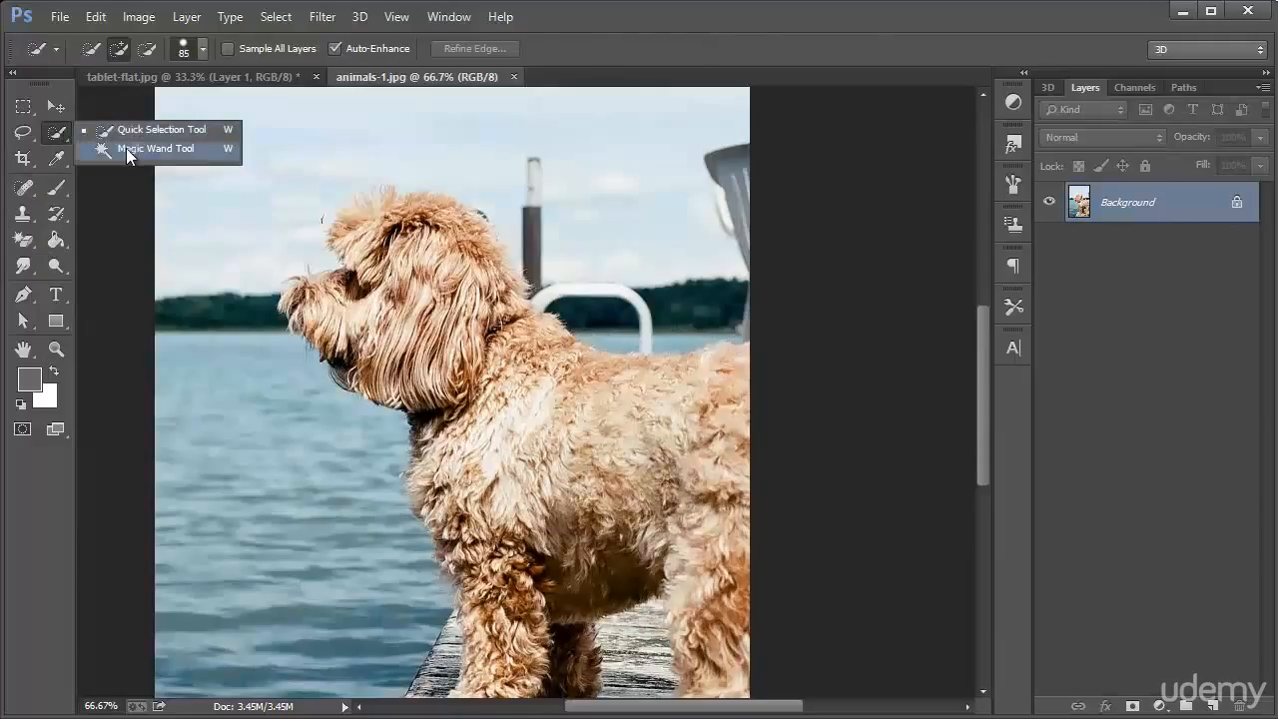
click(128, 149)
drag(56, 141, 82, 157)
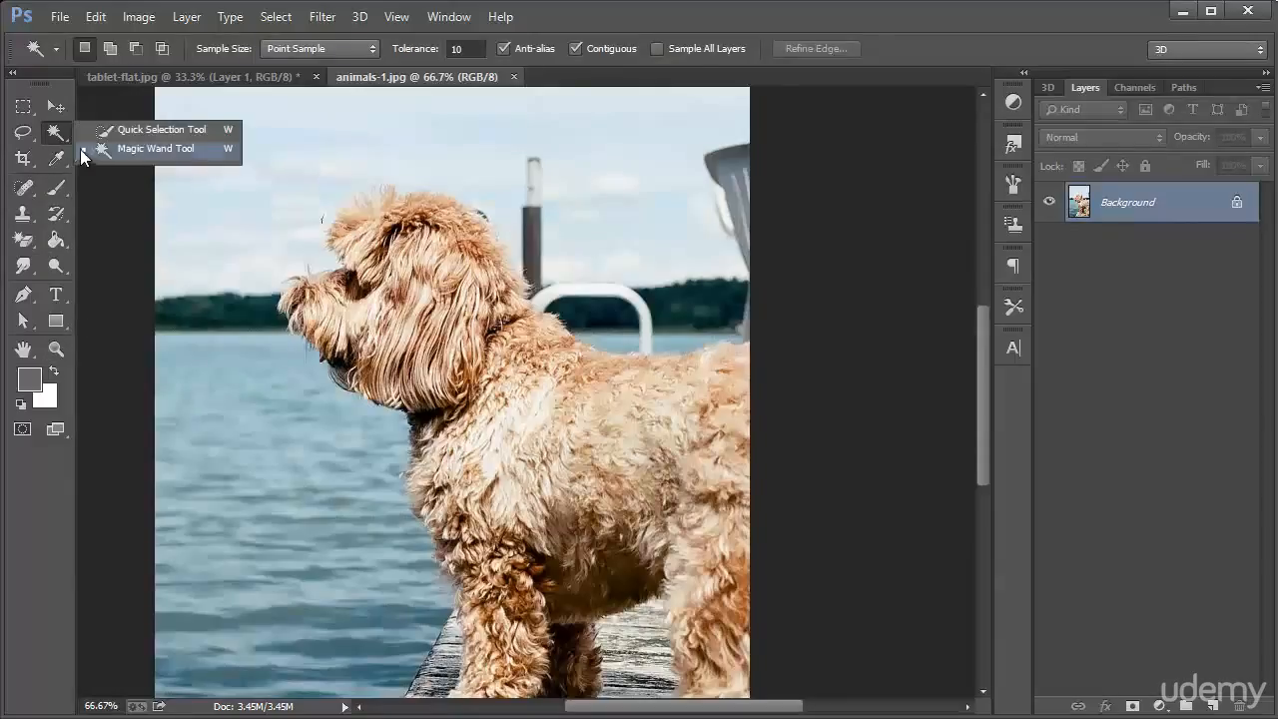
click(152, 130)
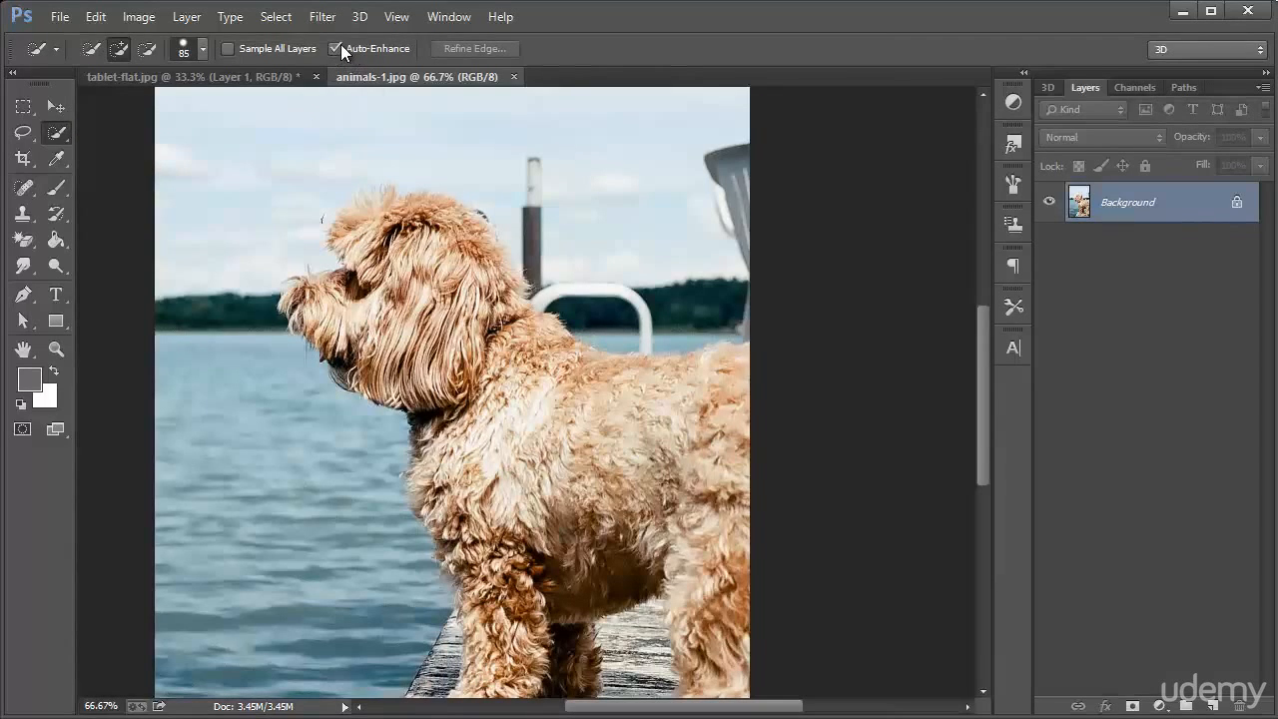
click(203, 50)
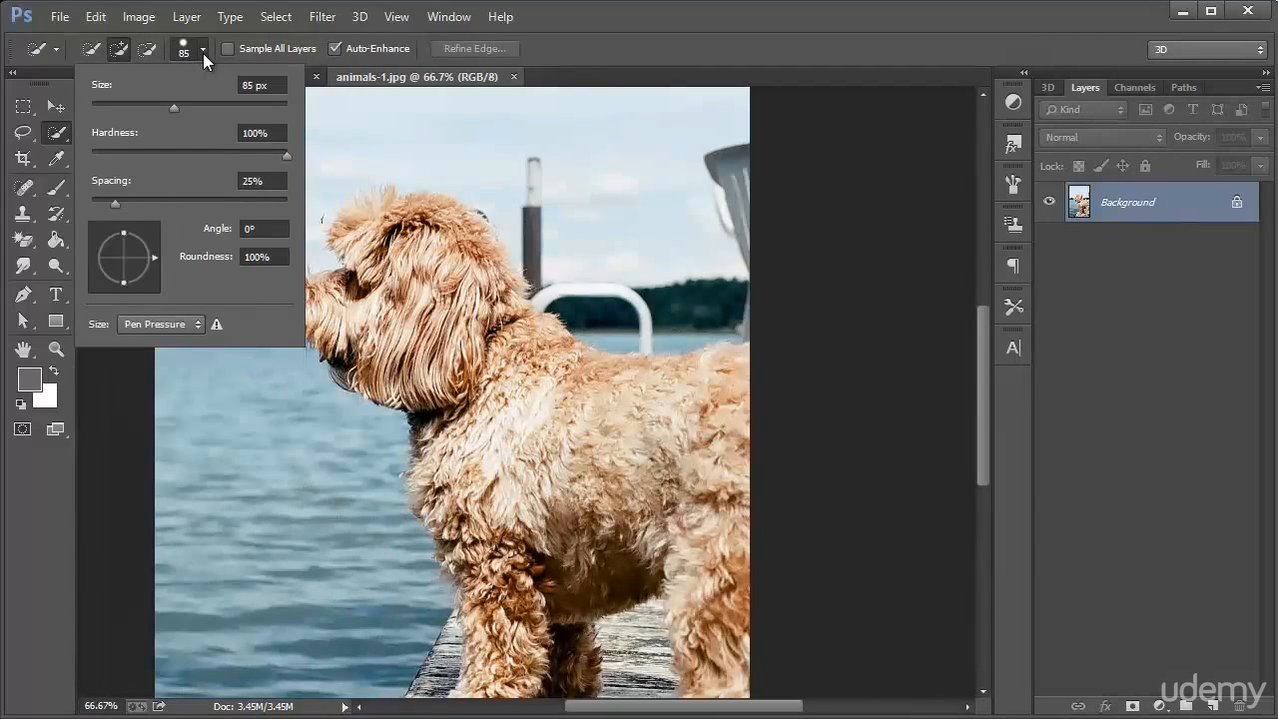
click(203, 53)
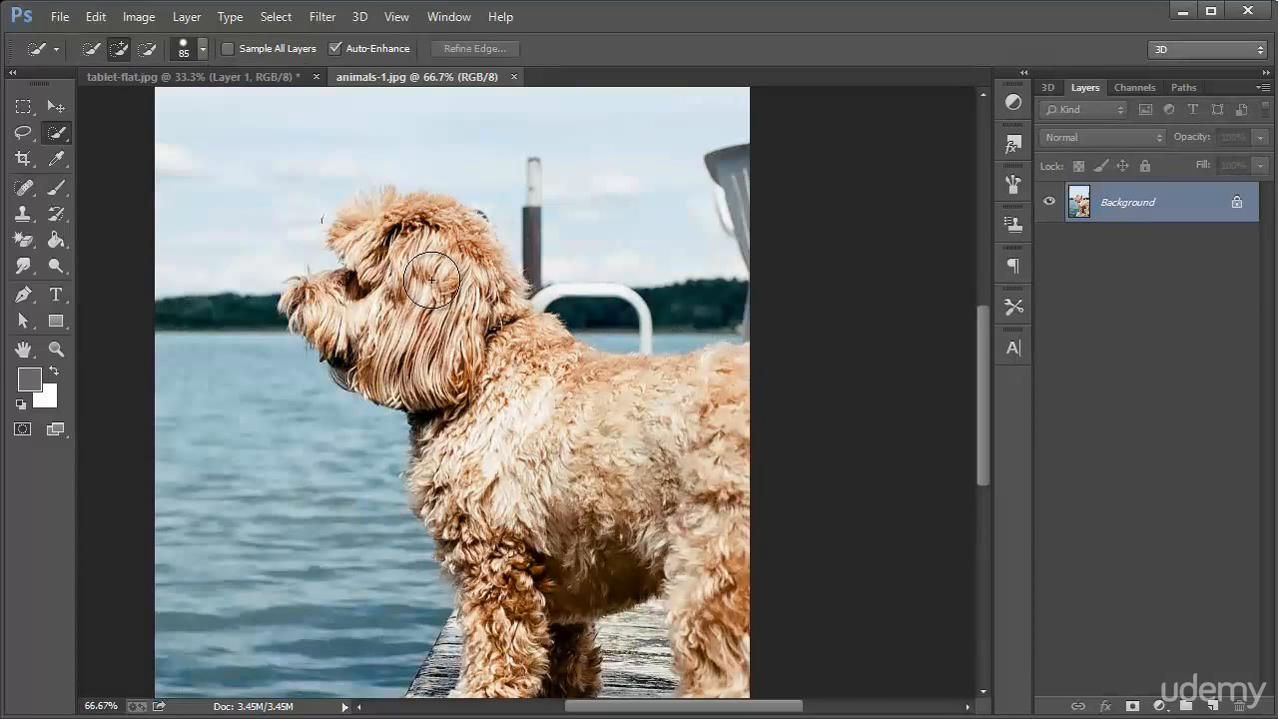
mouse_move(431, 280)
mouse_down()
mouse_move(506, 387)
mouse_move(643, 413)
mouse_move(516, 381)
mouse_move(463, 318)
mouse_move(423, 305)
mouse_move(400, 320)
mouse_move(332, 309)
mouse_move(409, 285)
mouse_move(379, 242)
mouse_move(405, 235)
mouse_move(465, 271)
mouse_move(435, 235)
mouse_move(479, 266)
mouse_move(530, 366)
mouse_move(617, 443)
mouse_move(491, 435)
mouse_move(485, 476)
mouse_move(452, 409)
mouse_move(473, 519)
mouse_move(496, 549)
mouse_move(574, 521)
mouse_move(659, 526)
mouse_move(687, 510)
mouse_move(706, 521)
mouse_move(719, 556)
mouse_move(718, 675)
mouse_move(714, 593)
mouse_move(675, 534)
mouse_move(523, 520)
mouse_move(529, 582)
mouse_move(511, 684)
mouse_move(494, 562)
mouse_move(498, 614)
mouse_up()
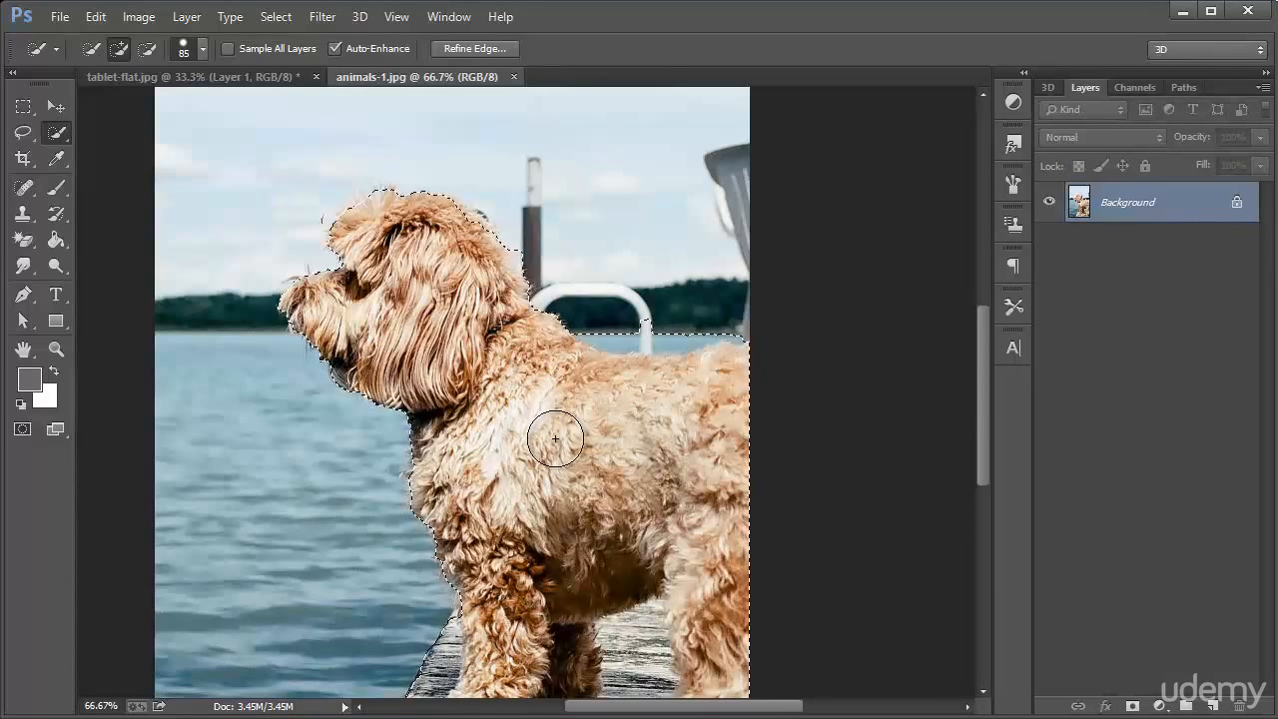
scroll(650, 450, up, 1)
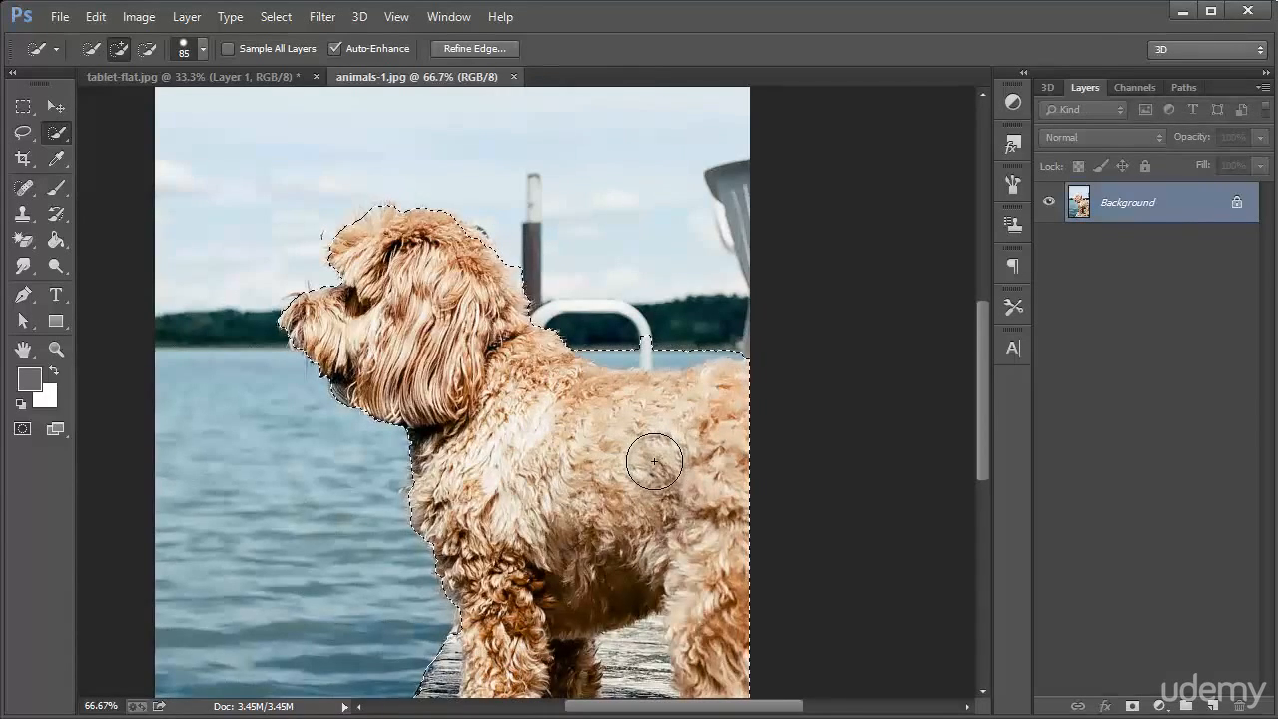
scroll(652, 457, down, 1)
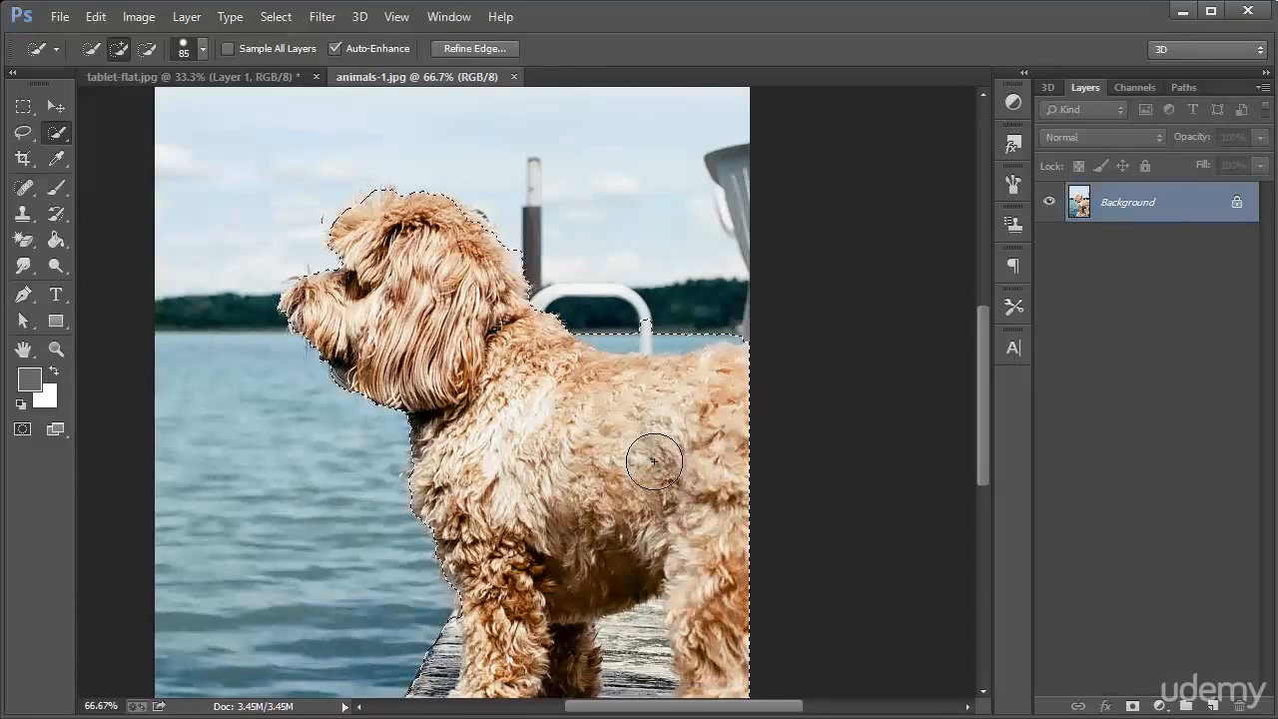
Start Refine Edge on the dog selection, preview it in Overlay view, and set the edge detection radius to 64.3 px
click(471, 48)
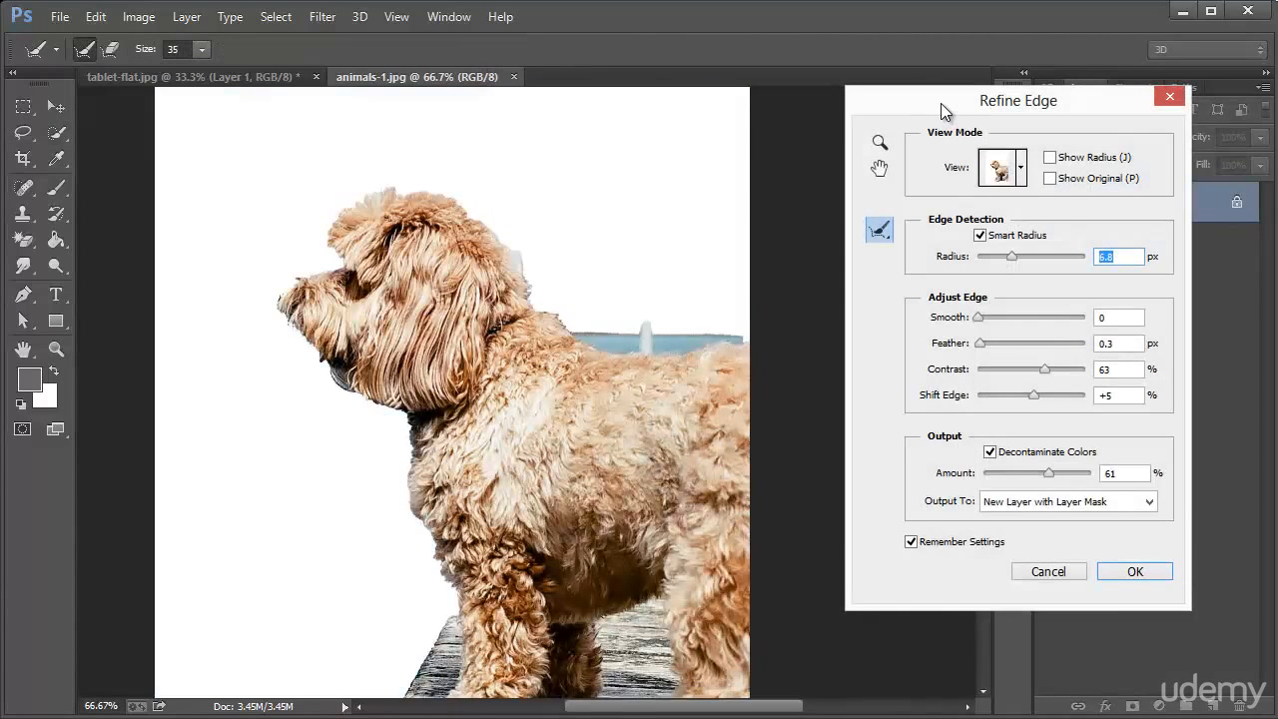
drag(940, 102, 763, 155)
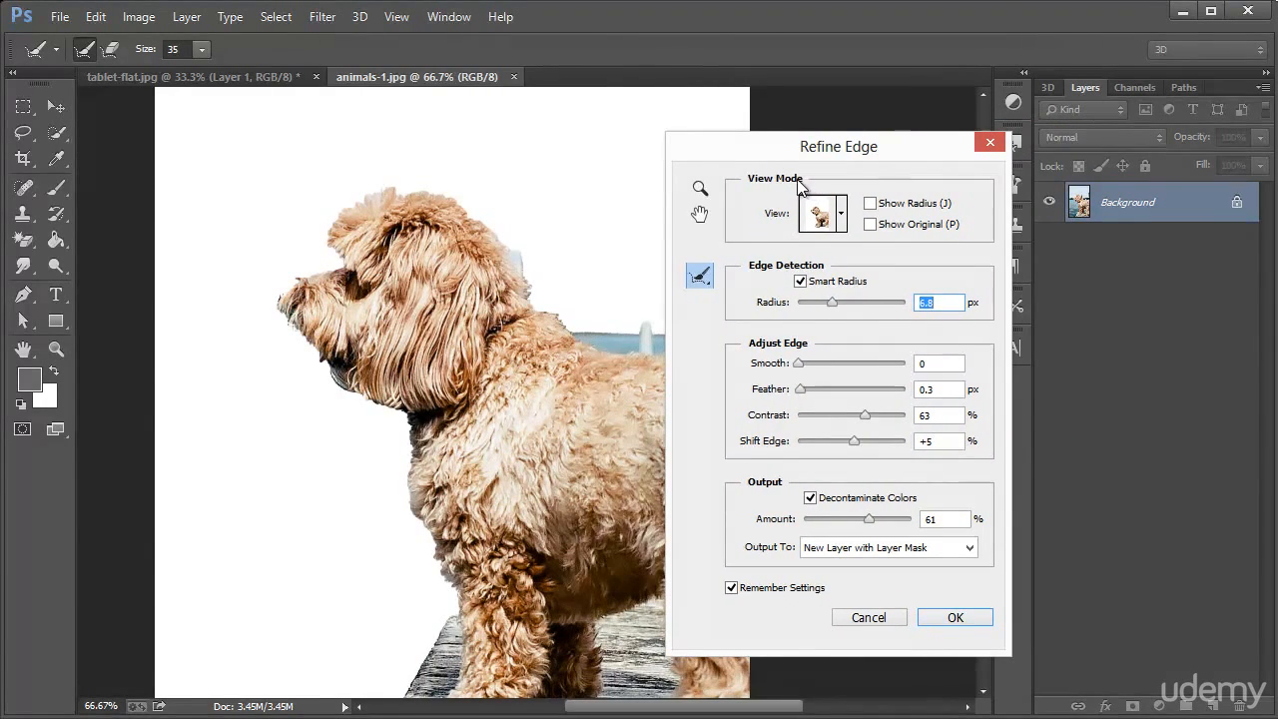
click(843, 219)
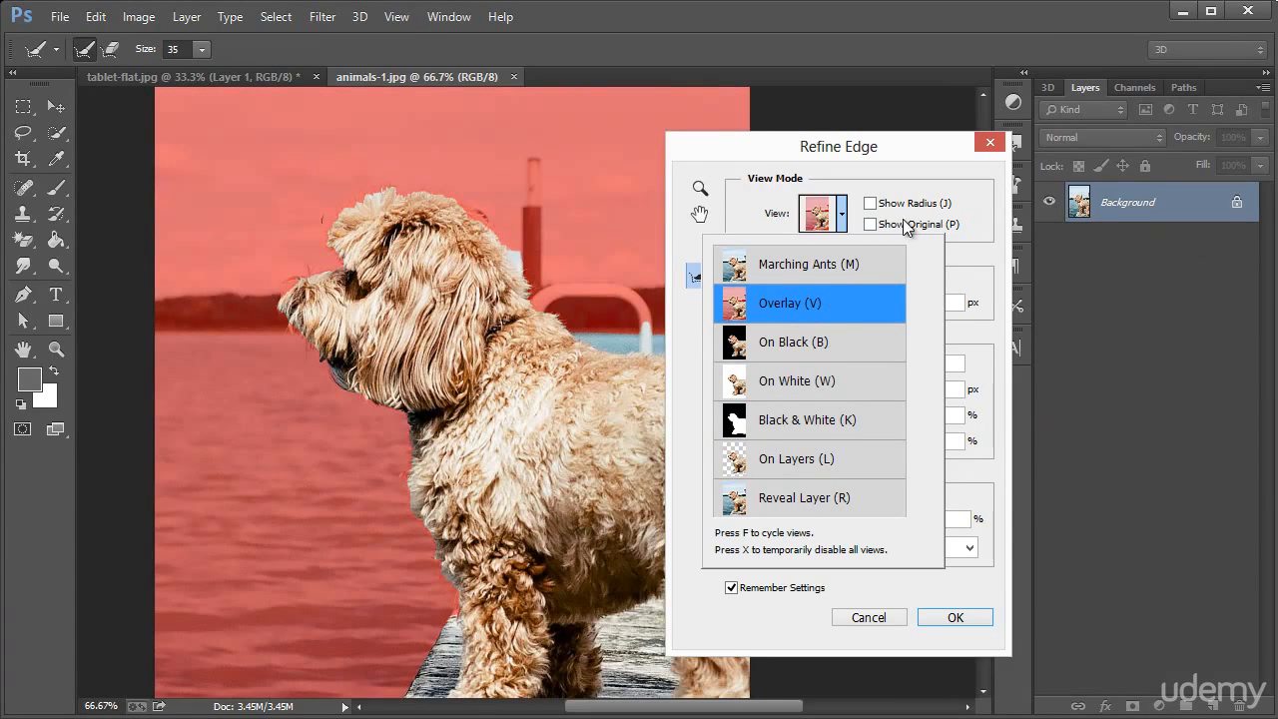
click(844, 199)
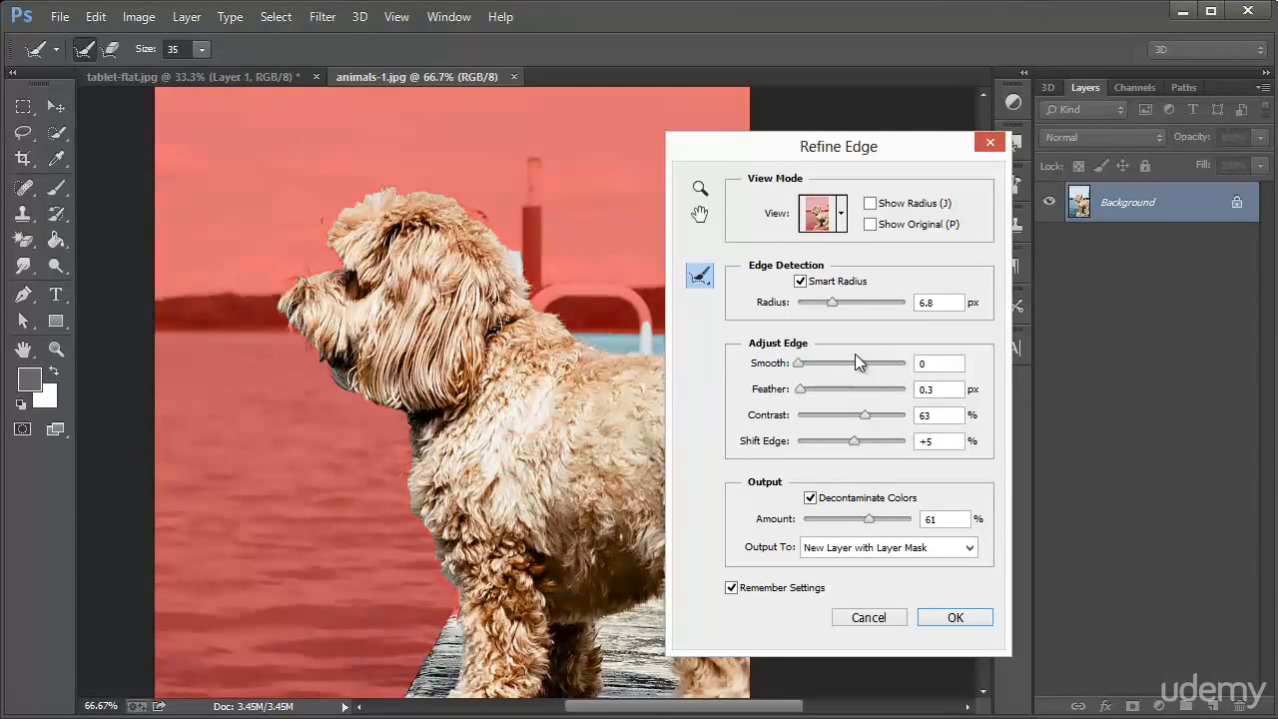
drag(831, 310, 806, 301)
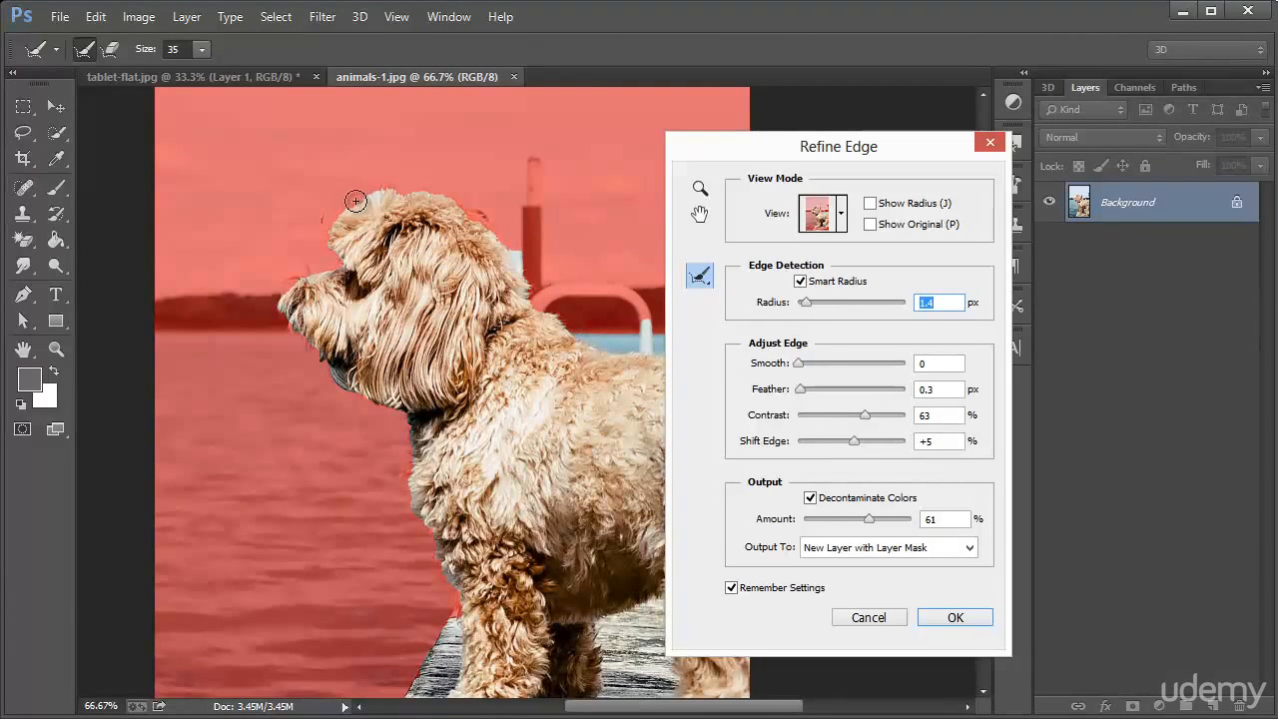
drag(805, 302, 866, 308)
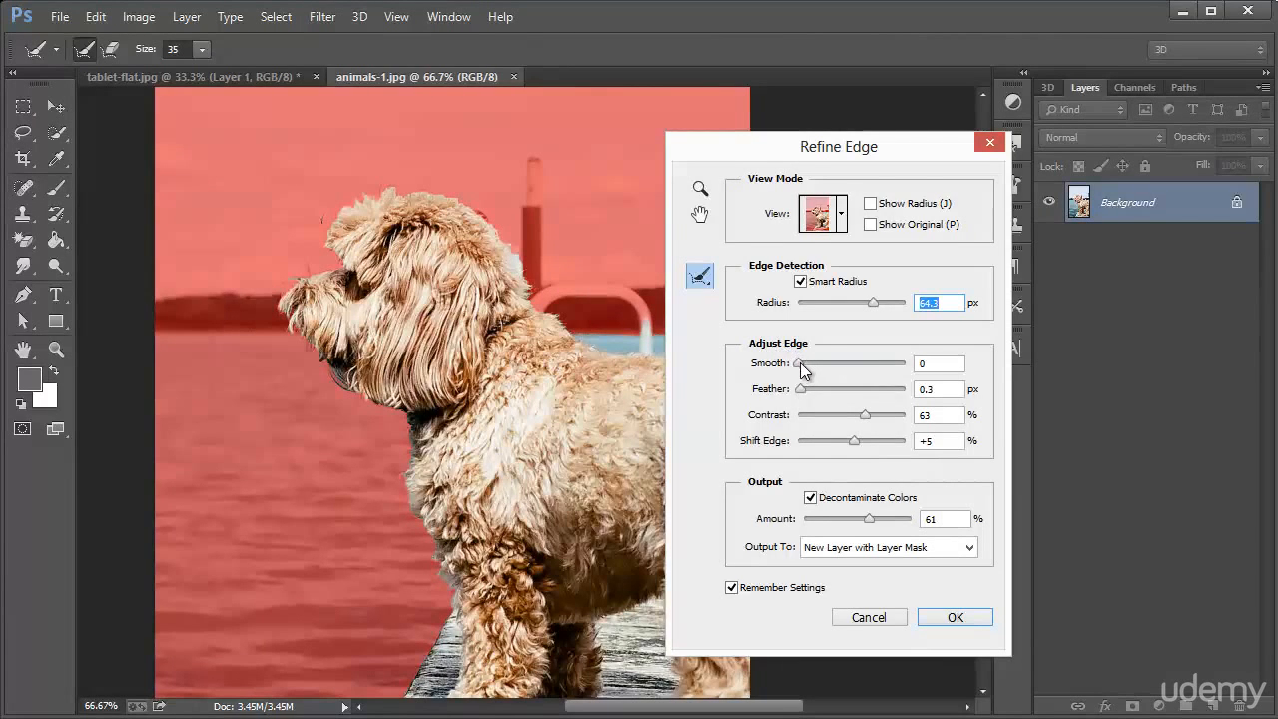
Try smoothing the dog's selection edge at 52, return Smooth to 0, and lower the edge contrast to 21%
drag(799, 363, 853, 362)
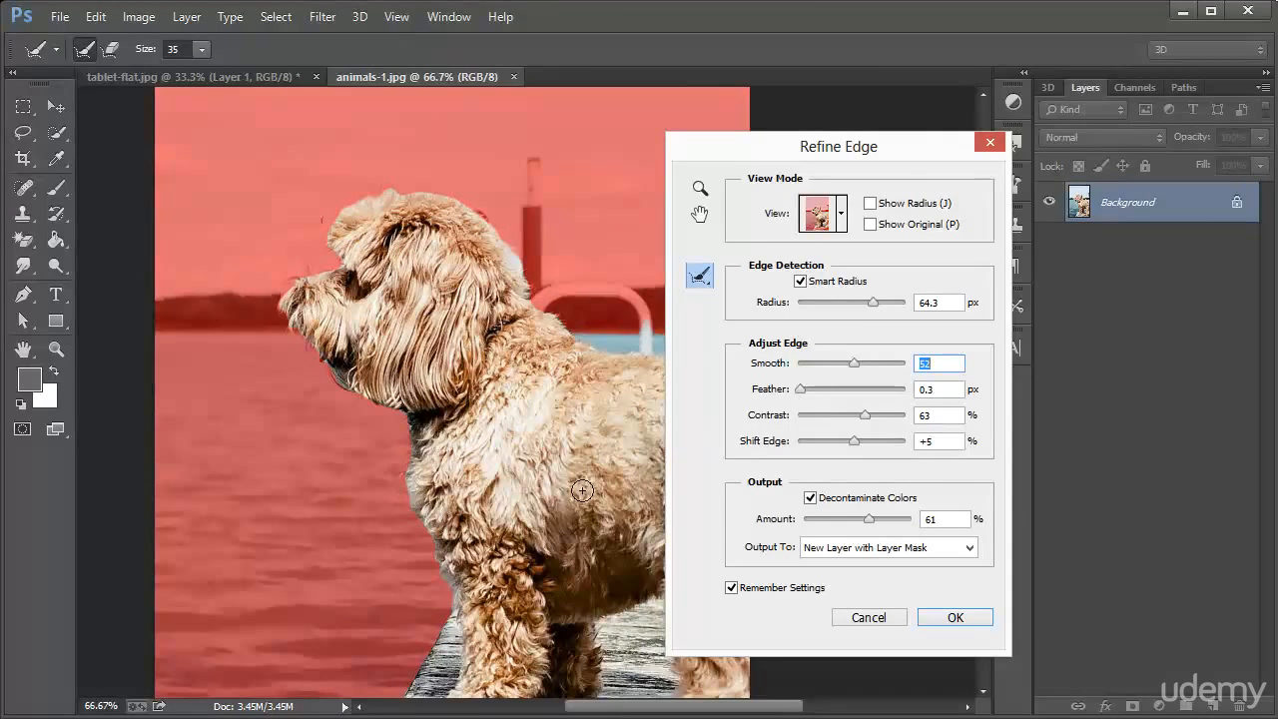
drag(854, 364, 784, 363)
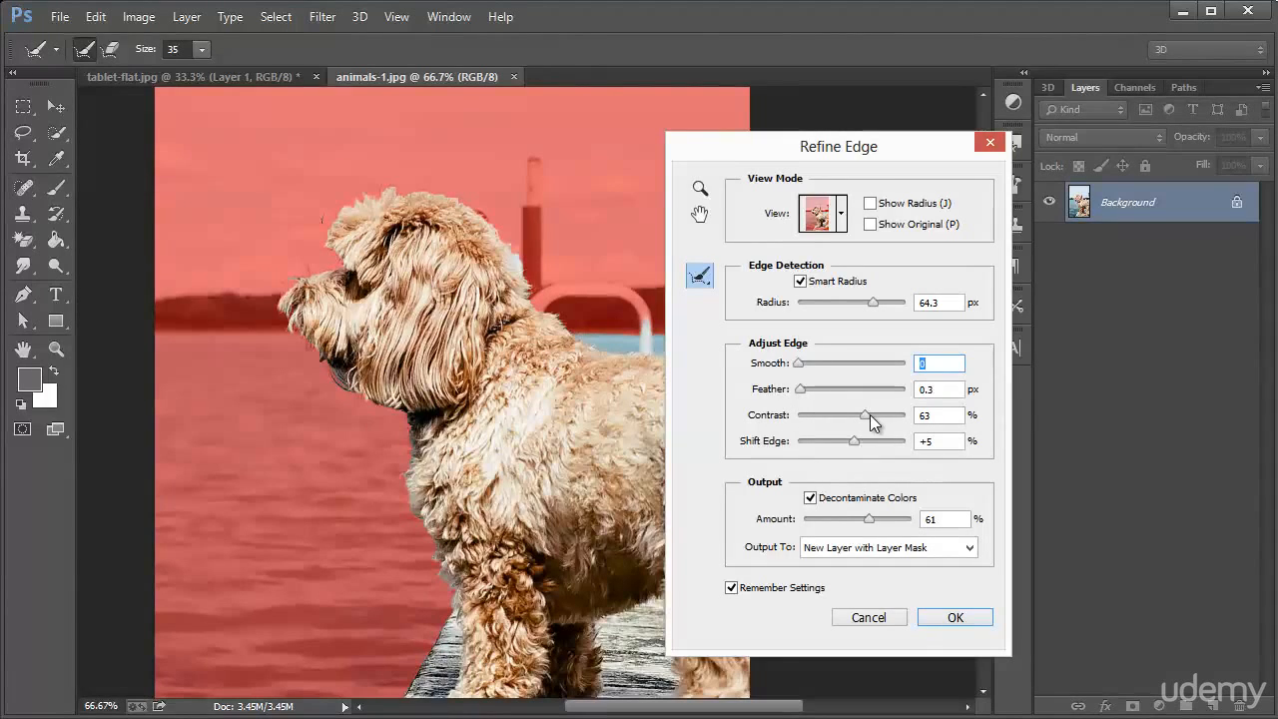
drag(864, 414, 820, 409)
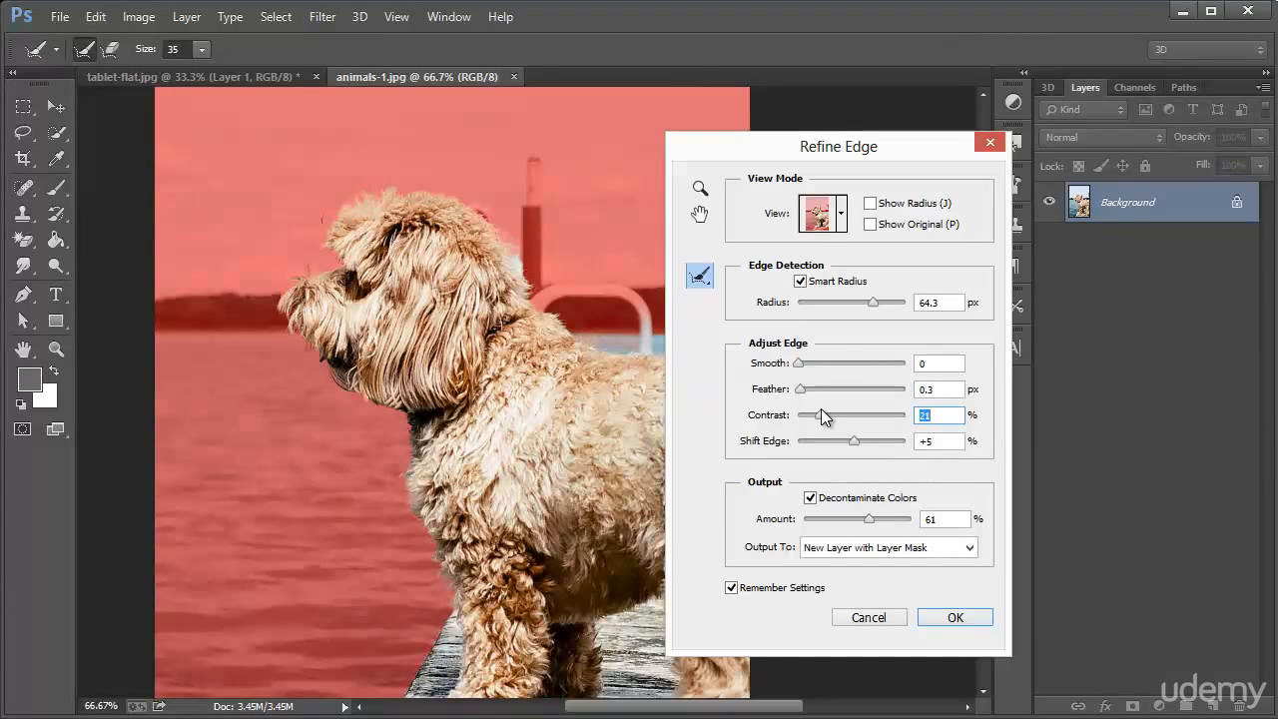
Preview the dog cutout on black, then set the edge Contrast to 33% and Shift Edge to -33%
click(842, 213)
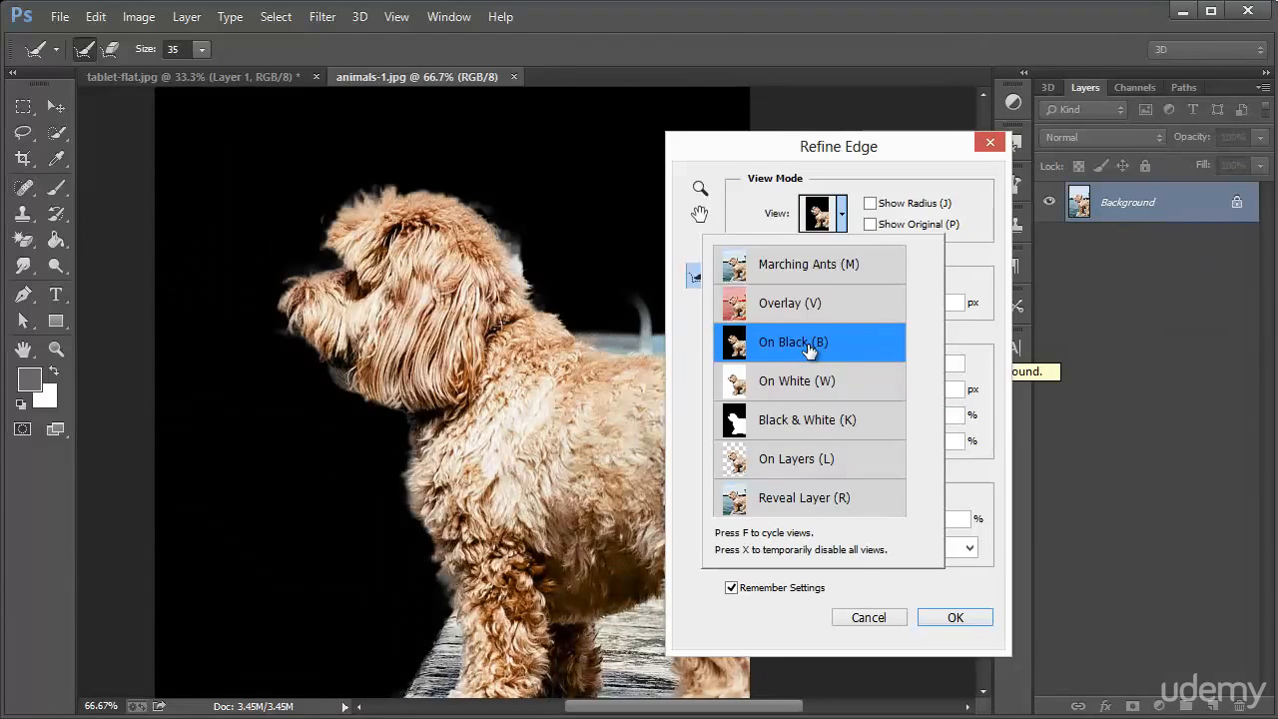
click(851, 347)
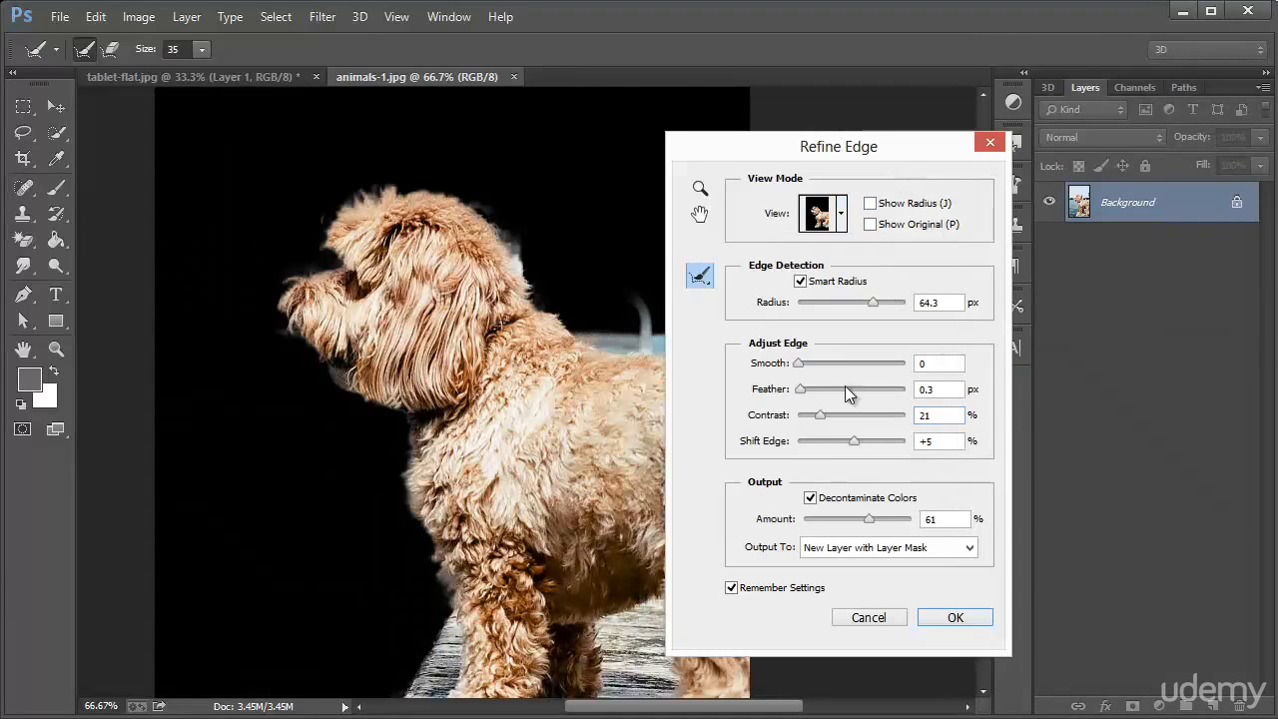
mouse_move(823, 410)
mouse_down()
mouse_move(852, 413)
mouse_move(832, 413)
mouse_up()
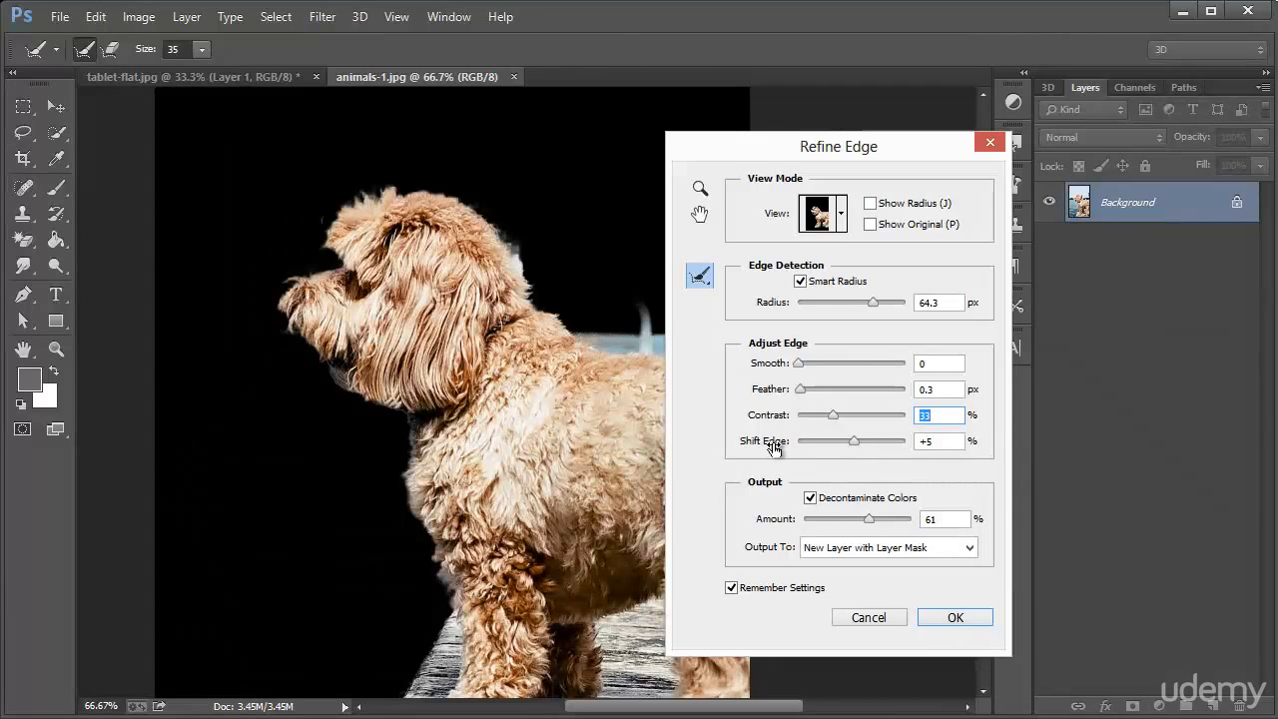
mouse_move(856, 445)
mouse_down()
mouse_move(817, 440)
mouse_move(837, 443)
mouse_up()
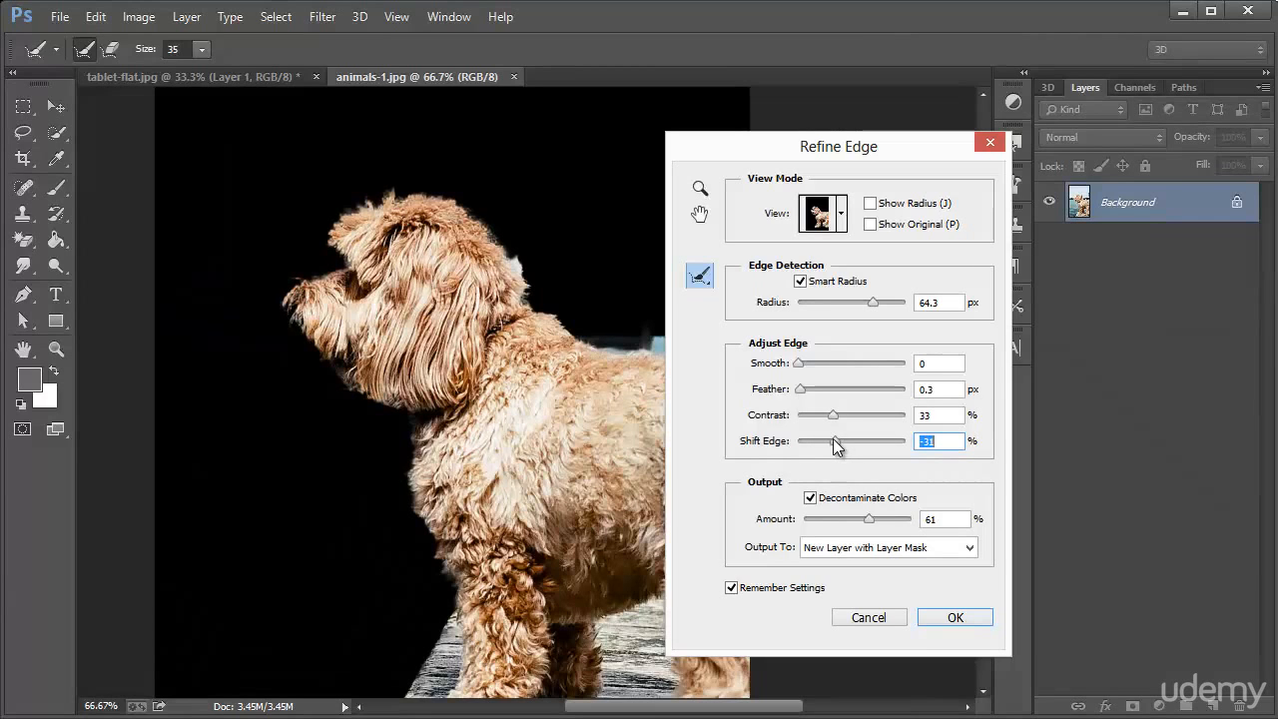
drag(837, 441, 833, 440)
drag(812, 150, 952, 143)
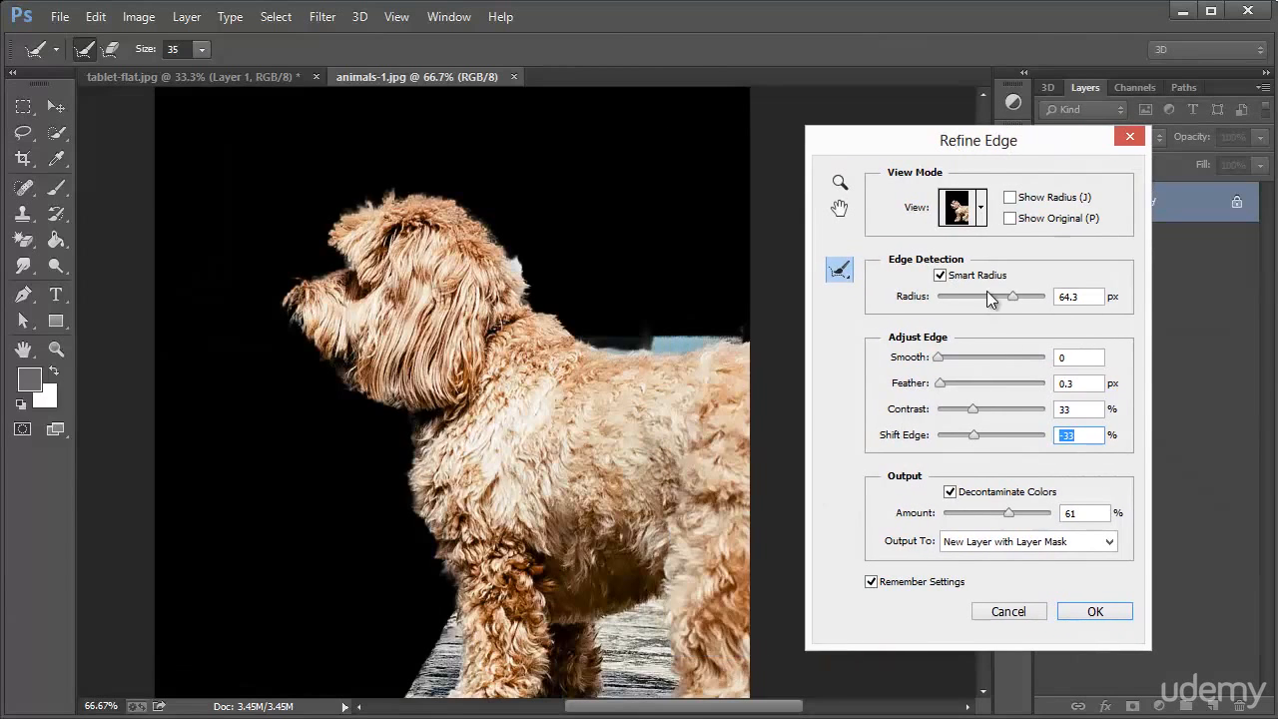
Set Decontaminate Colors to 82% and apply the refined edge as a new layer with a layer mask
click(949, 492)
click(950, 492)
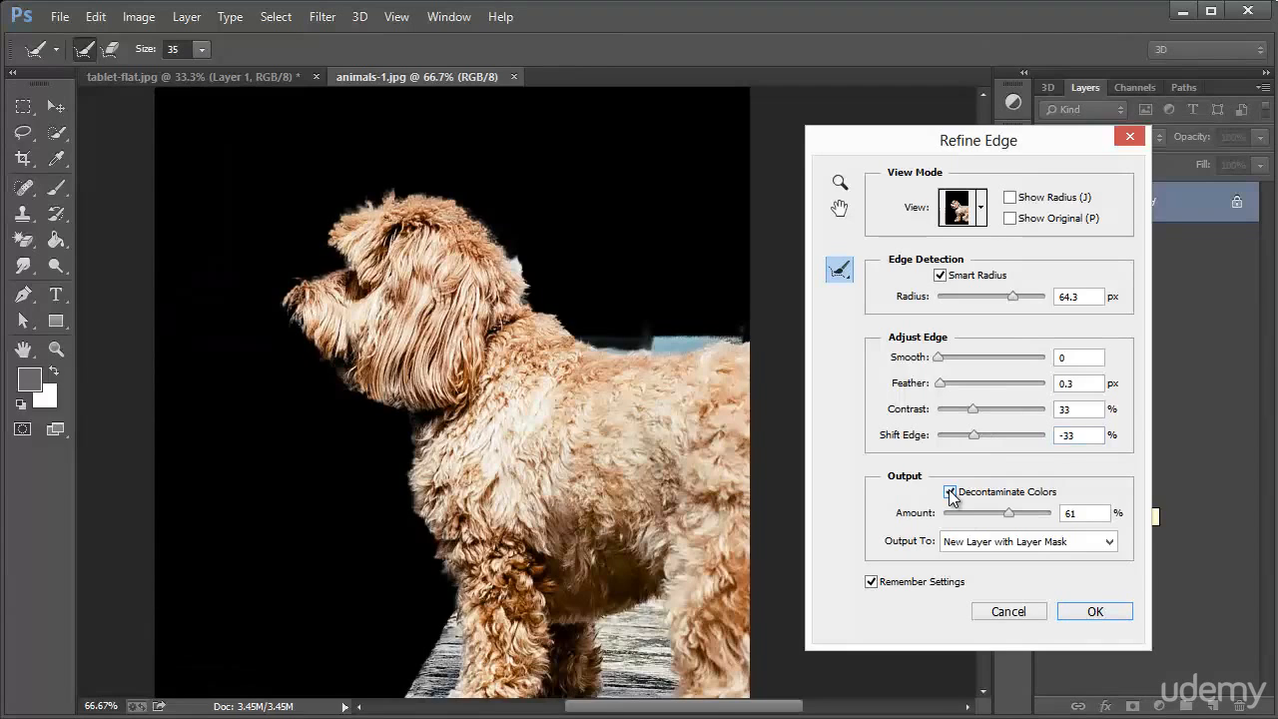
mouse_move(1008, 513)
mouse_down()
mouse_move(964, 517)
mouse_move(1044, 512)
mouse_move(1021, 519)
mouse_up()
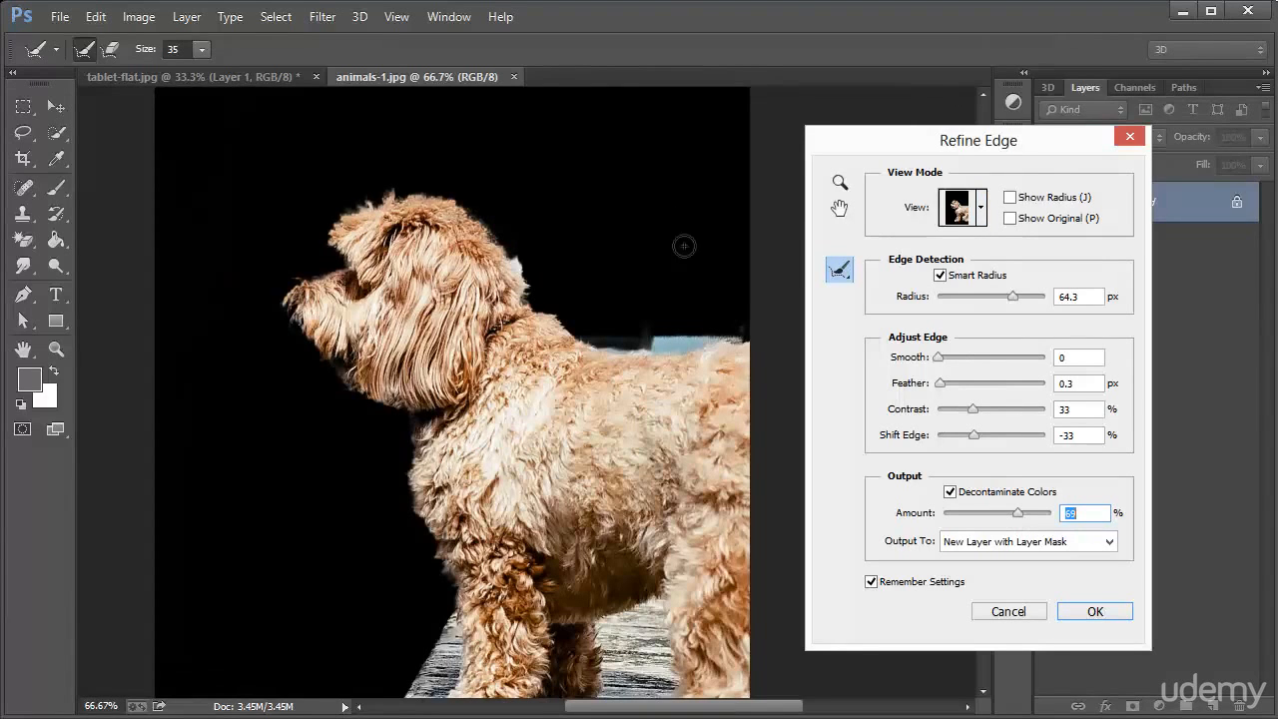
click(980, 207)
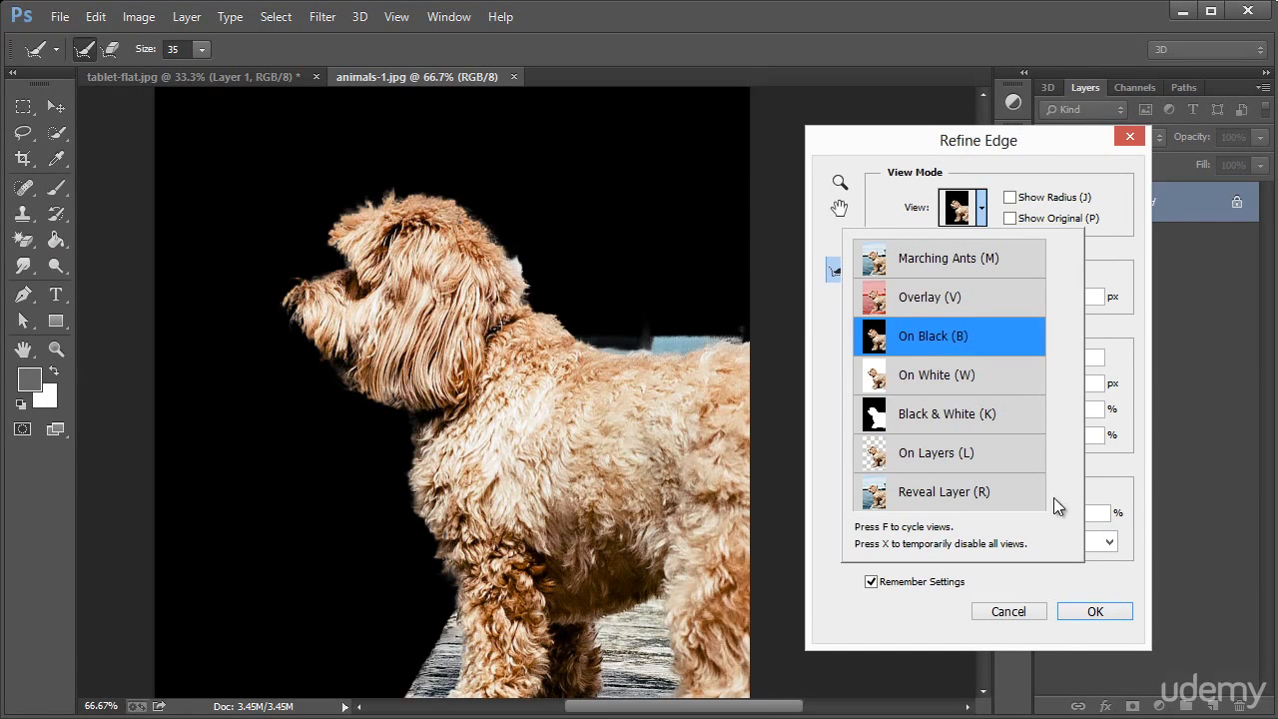
click(1127, 330)
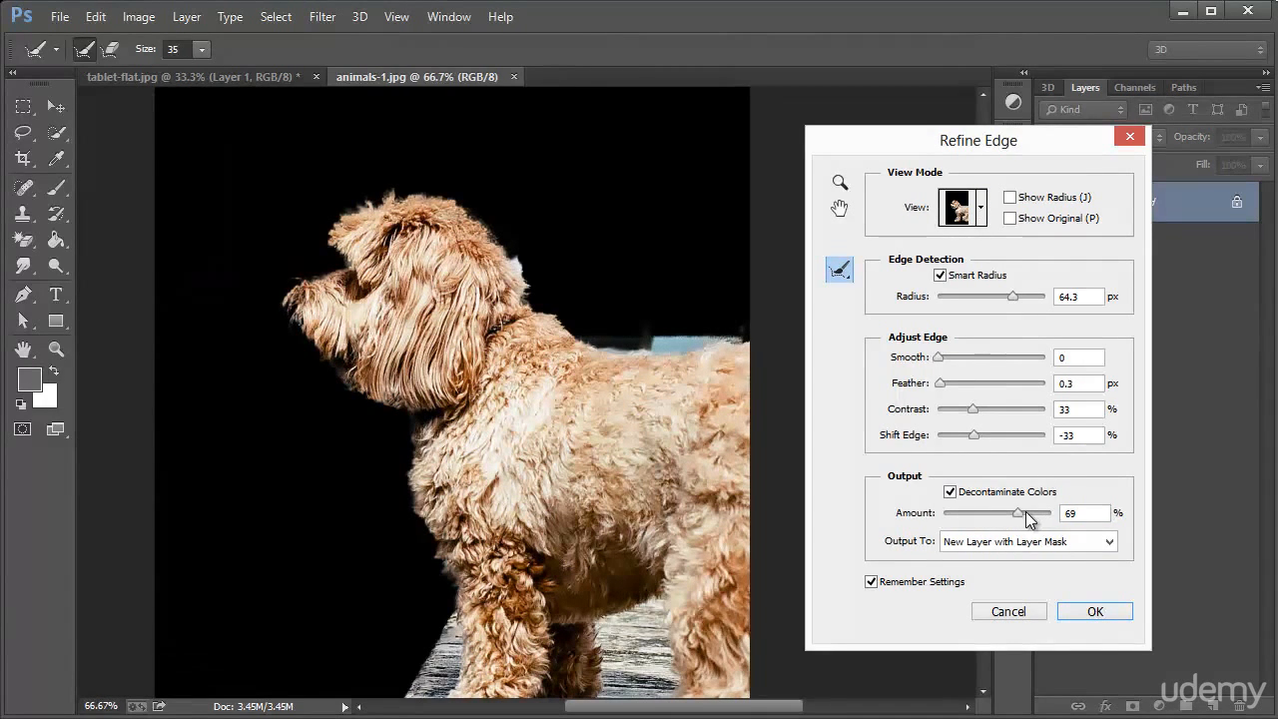
drag(1029, 517, 1041, 519)
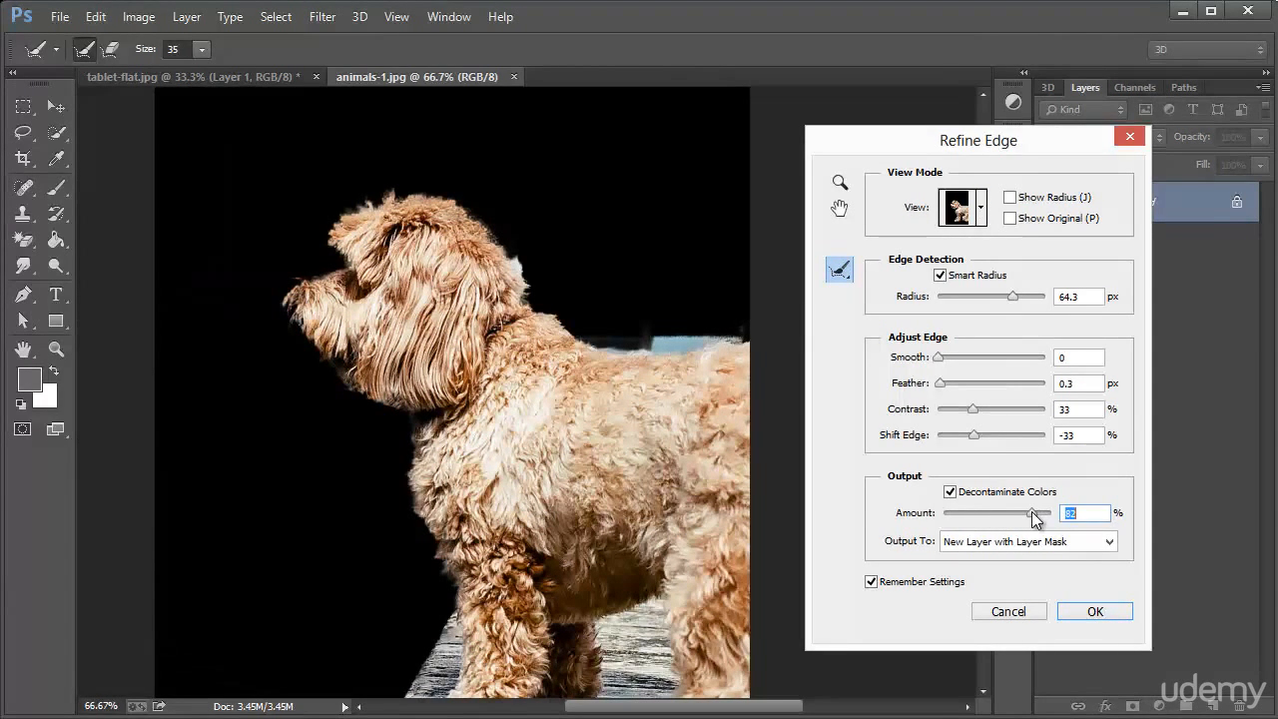
click(1082, 610)
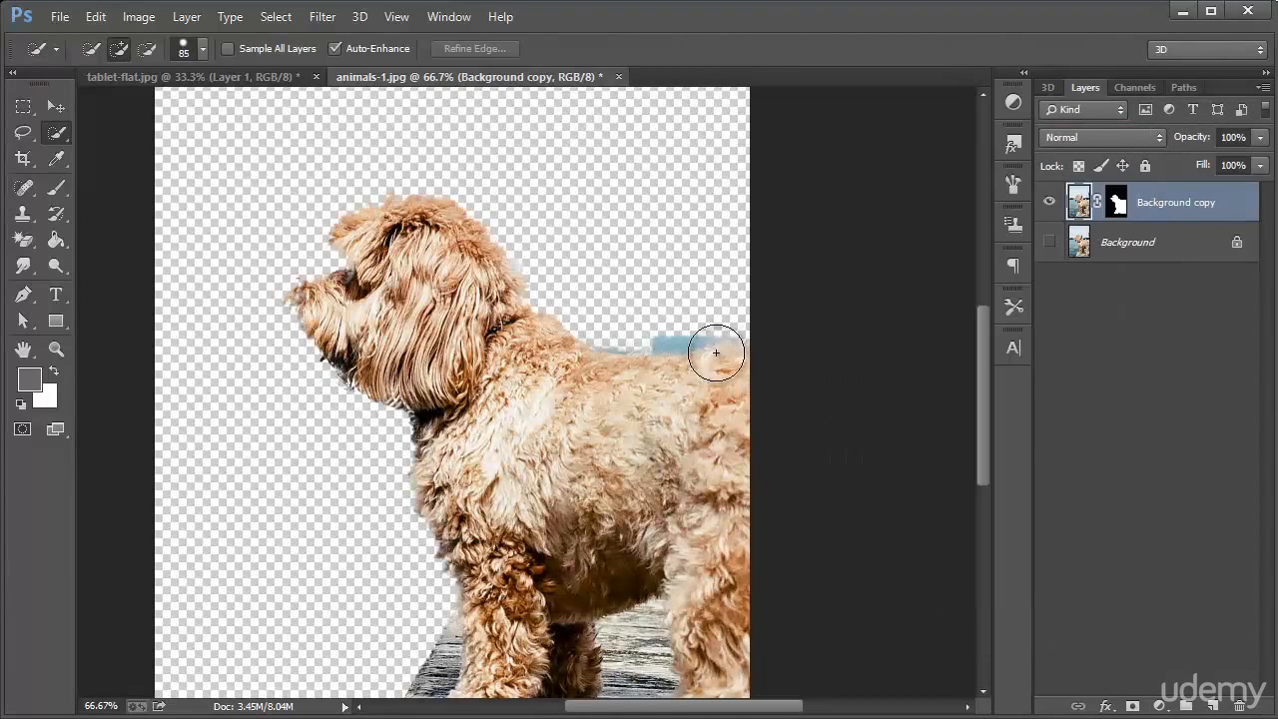
Add a new empty layer directly above the Background layer
click(56, 240)
click(1131, 253)
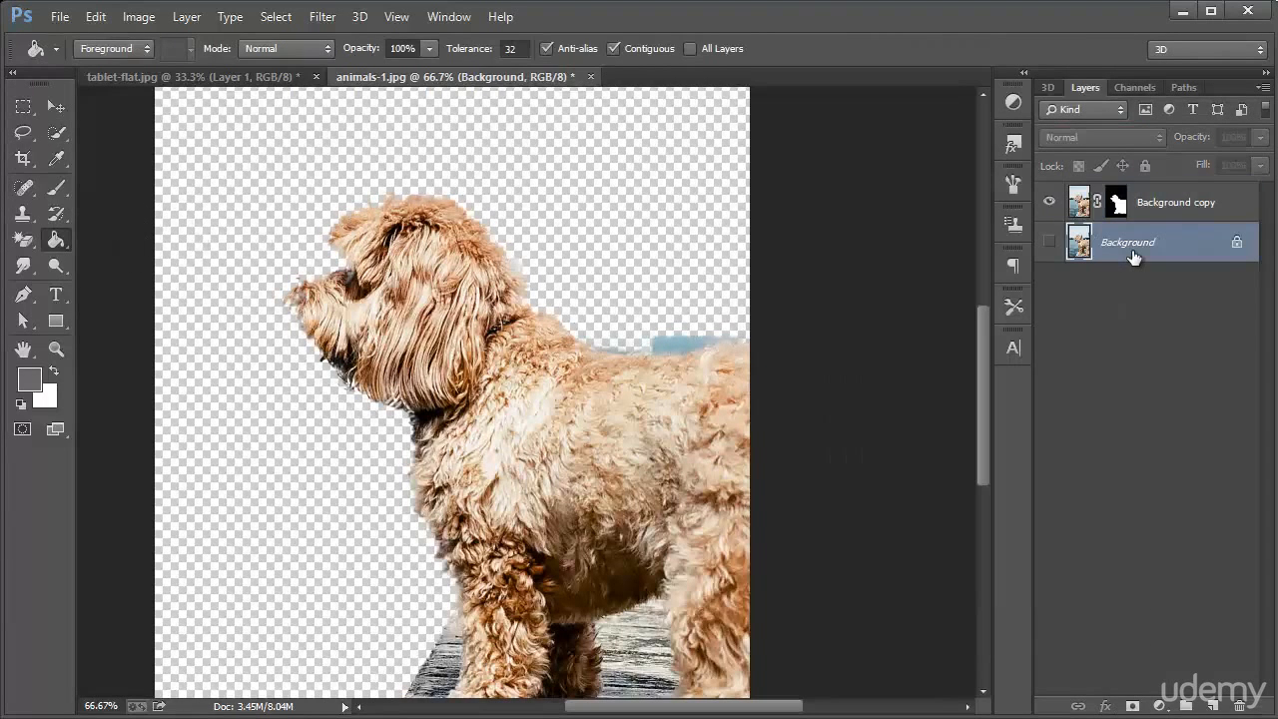
key(ctrl+shift+n)
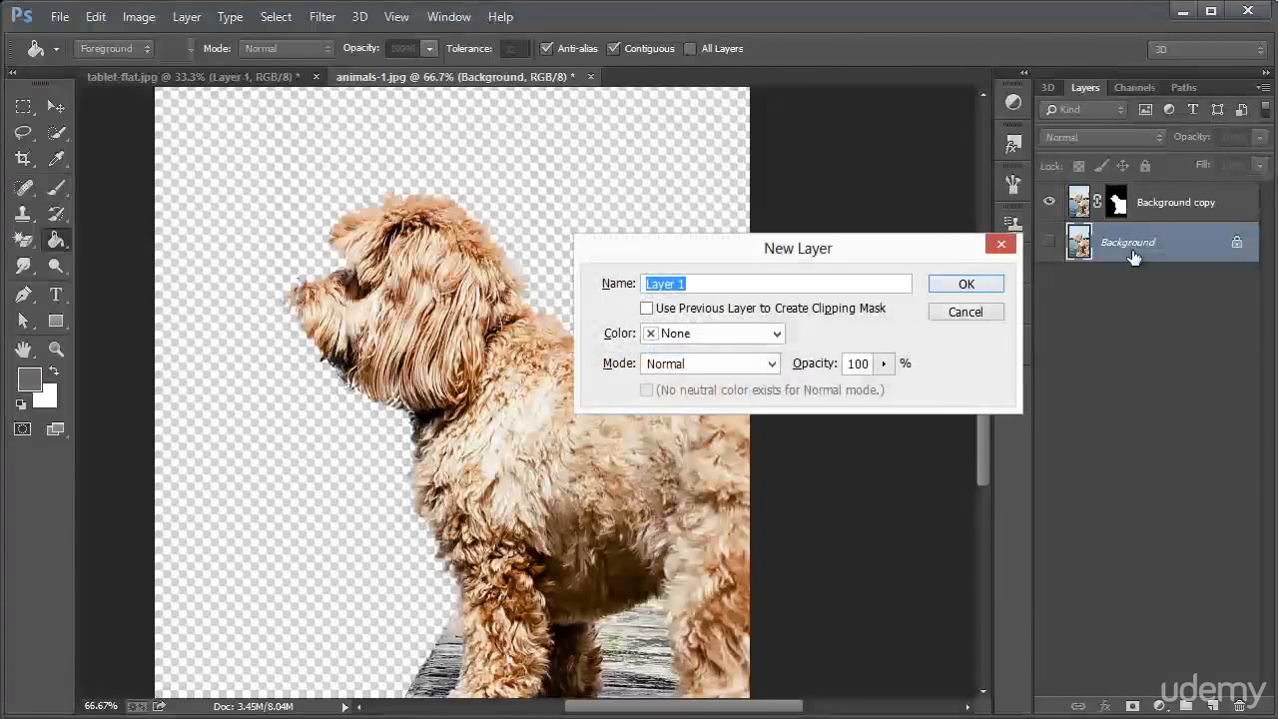
key(Return)
Set the foreground color to black and fill the new layer behind the dog with it
click(29, 379)
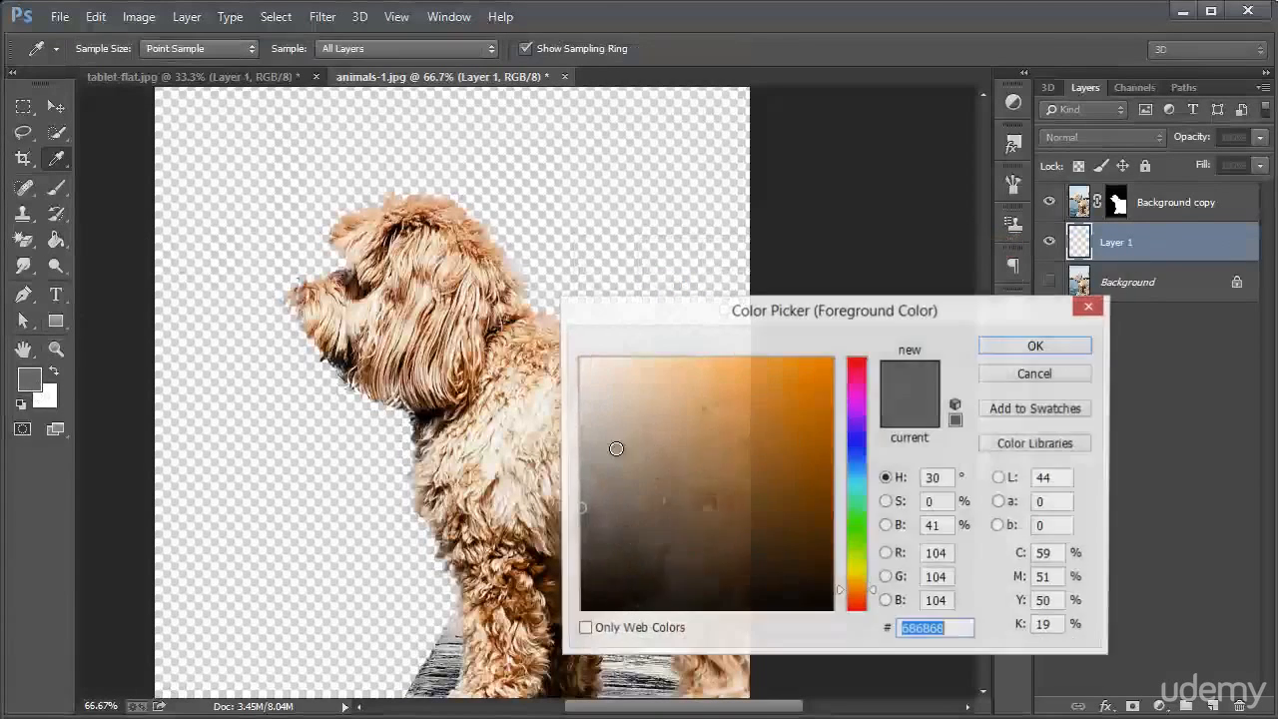
drag(726, 474, 511, 633)
click(1034, 344)
key(g)
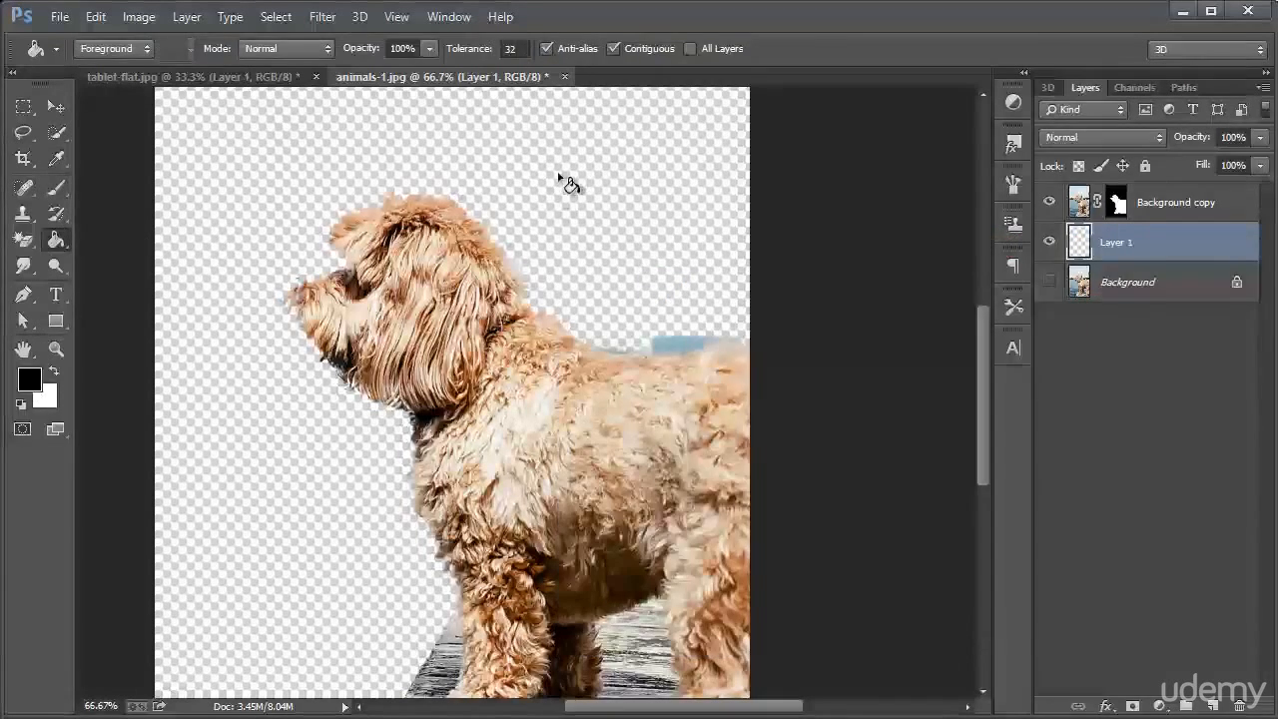
click(574, 325)
click(56, 106)
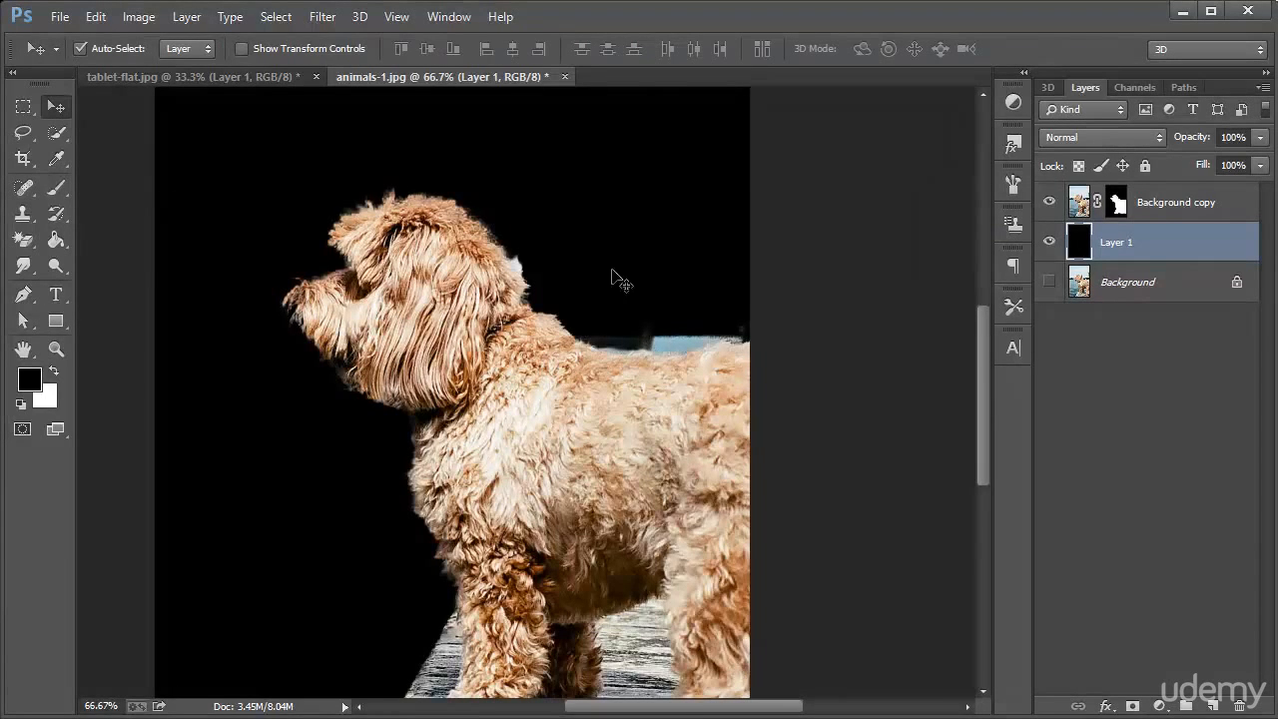
Set up the Background Eraser with an 83 px brush for the Background copy layer
click(1187, 211)
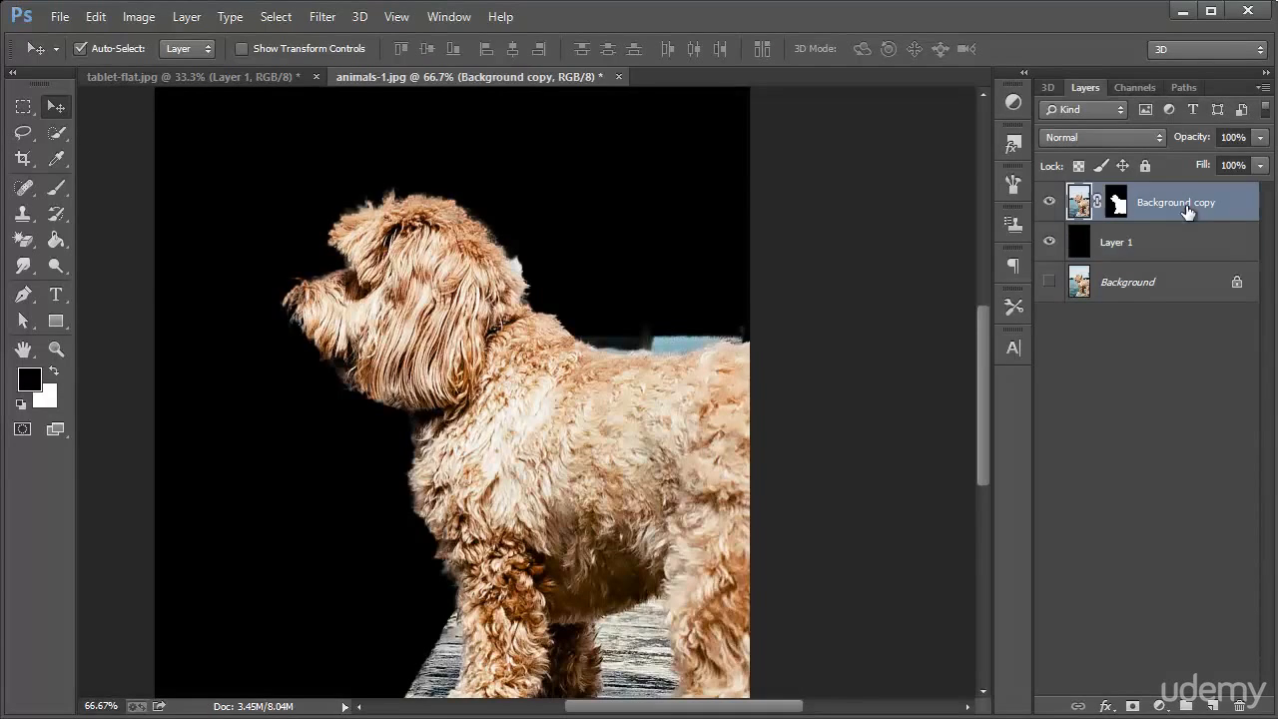
click(23, 240)
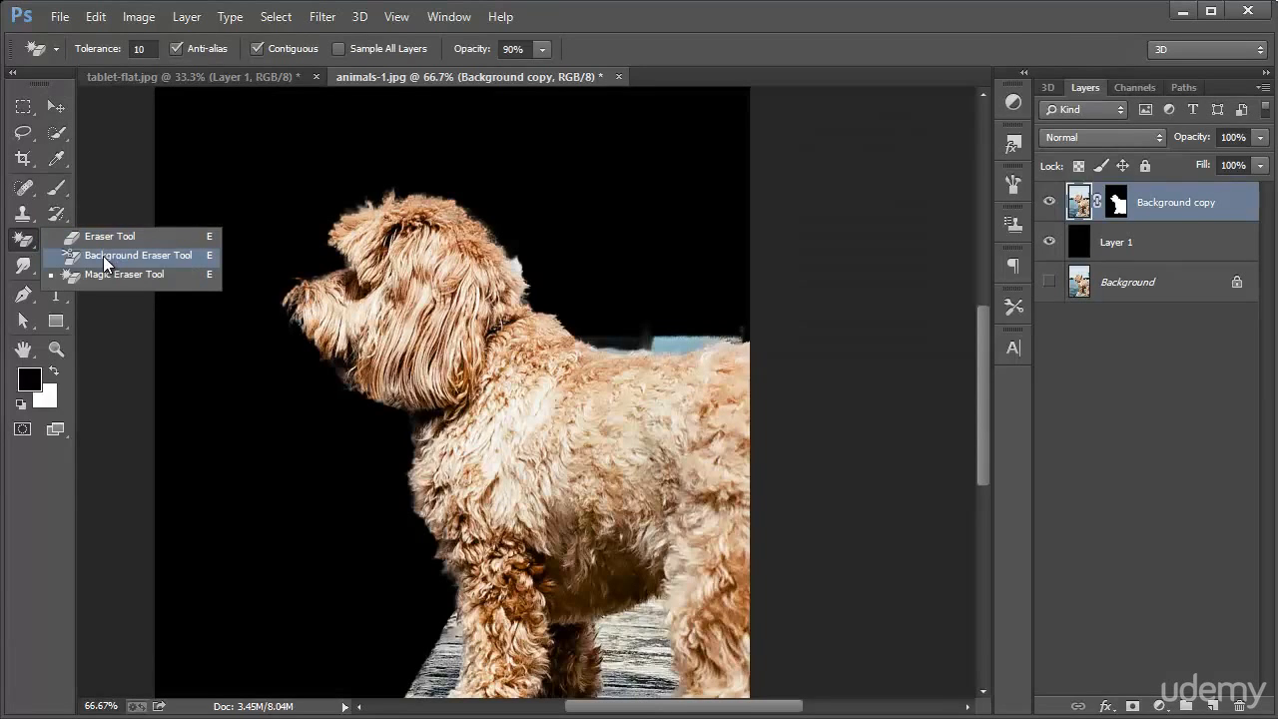
click(100, 261)
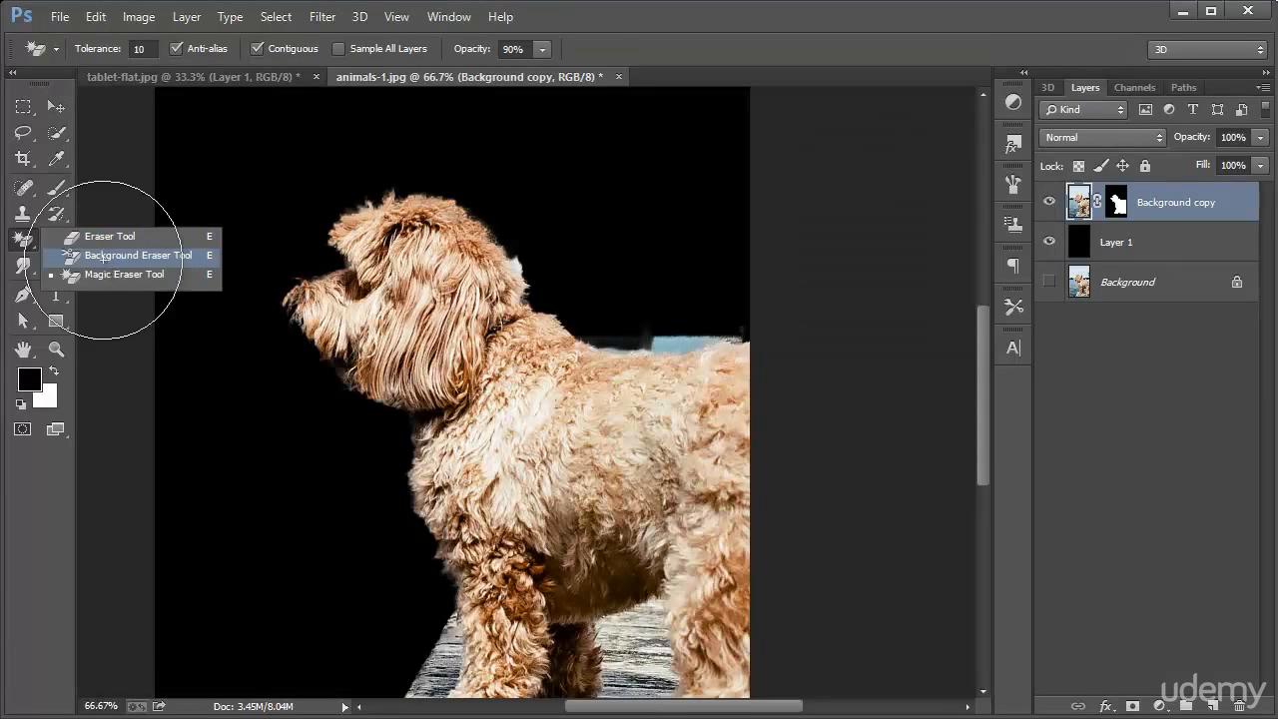
click(89, 51)
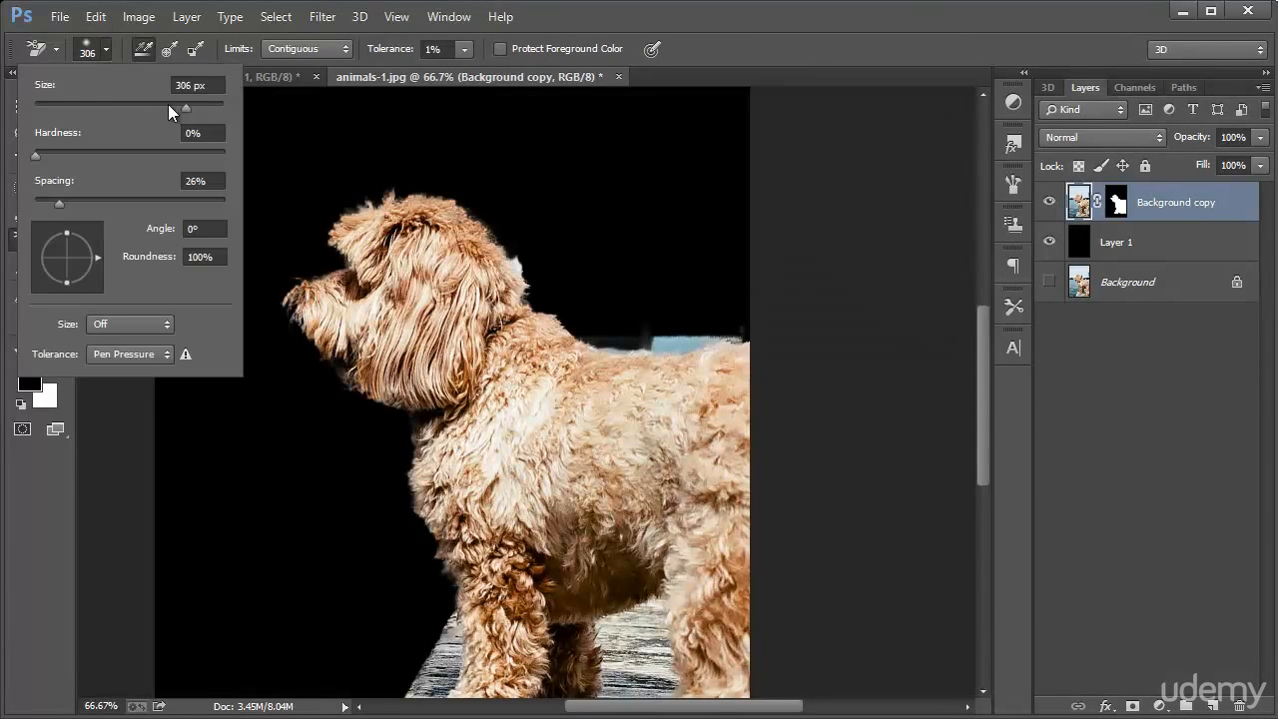
drag(158, 104, 161, 103)
key(Return)
Try erasing the blue water remnant above the dog's back, raising the eraser tolerance to 28%
drag(659, 347, 673, 337)
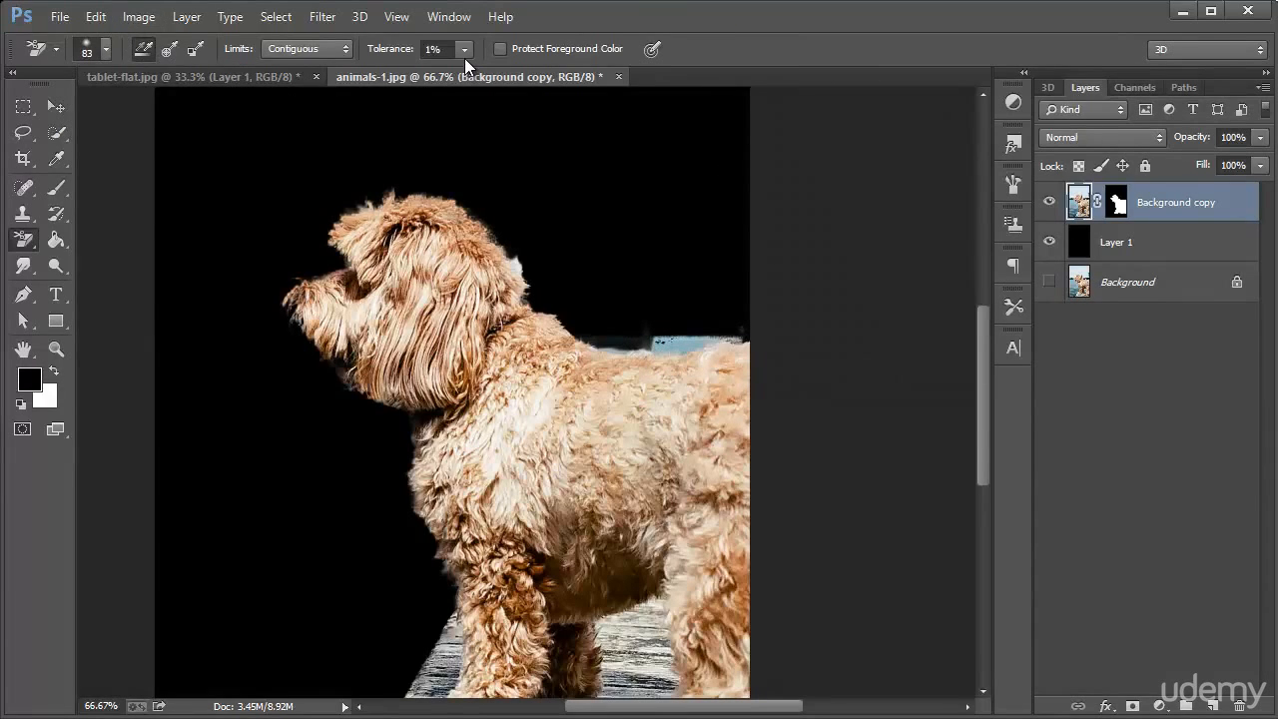
drag(464, 57, 493, 70)
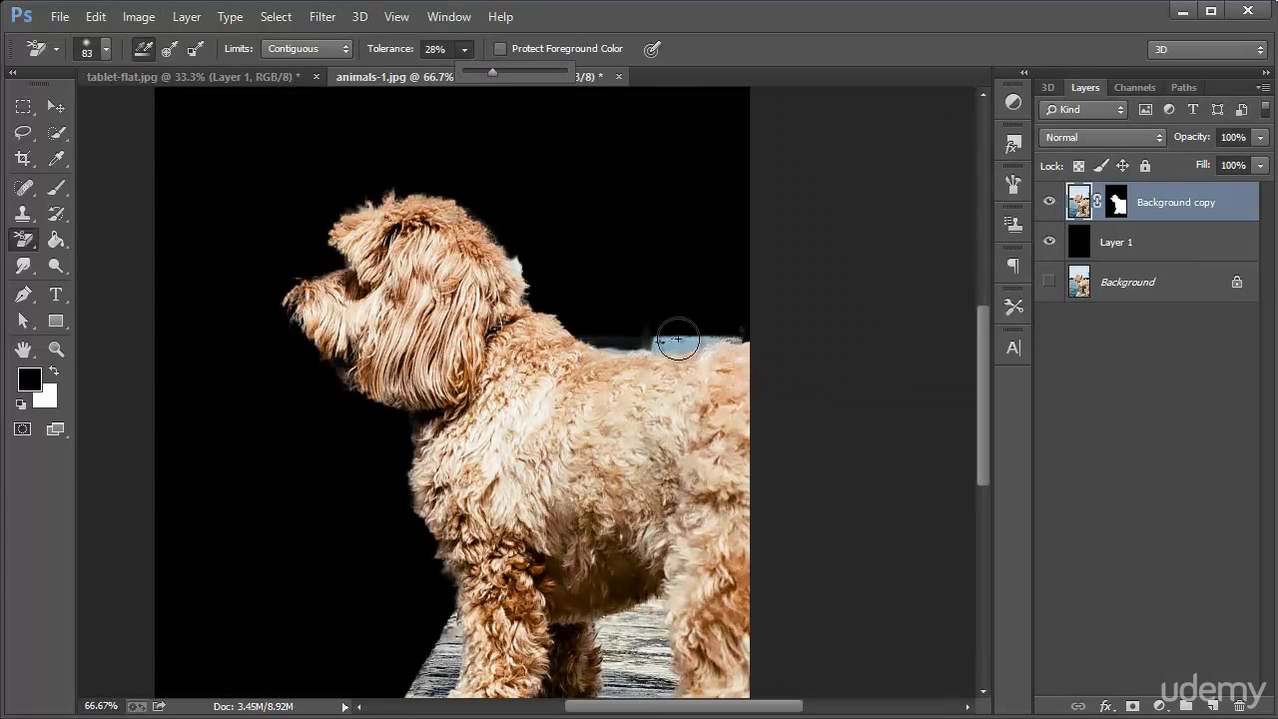
mouse_move(677, 340)
mouse_down()
mouse_move(643, 337)
mouse_move(688, 339)
mouse_up()
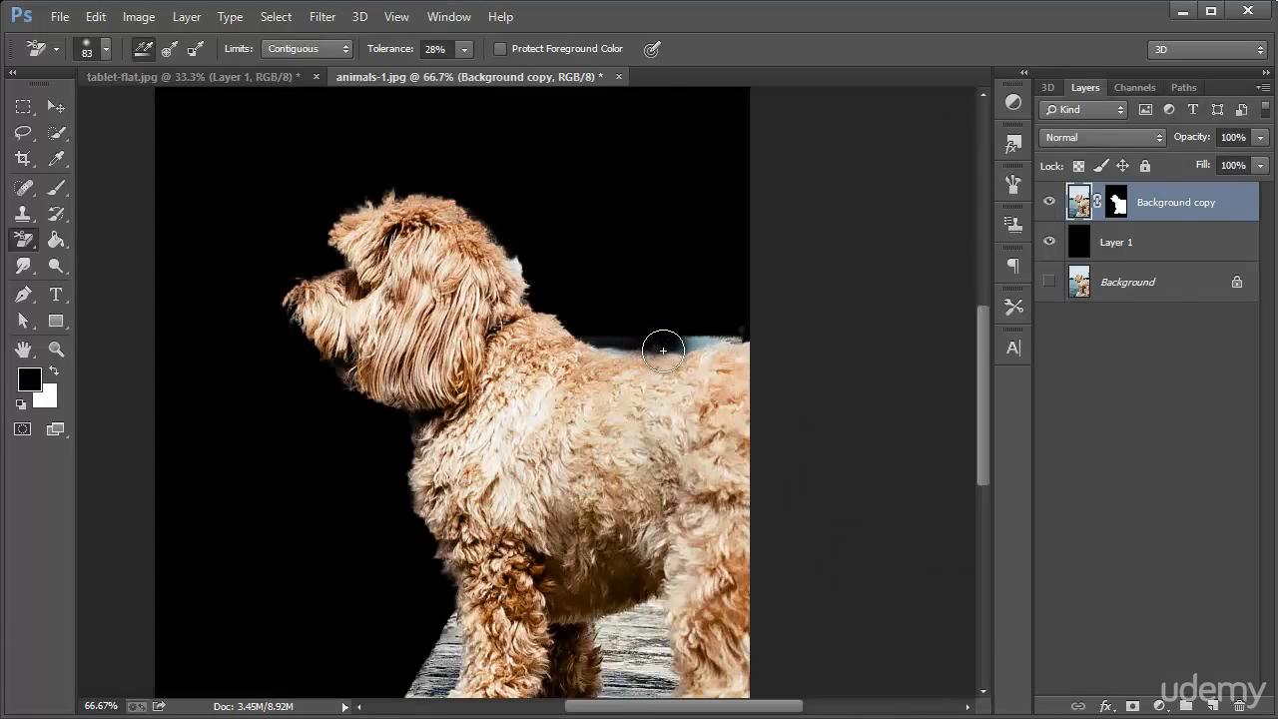
Erase the blue and grey background remnants along the dog's back up close with a 35 px Background Eraser brush
key(z)
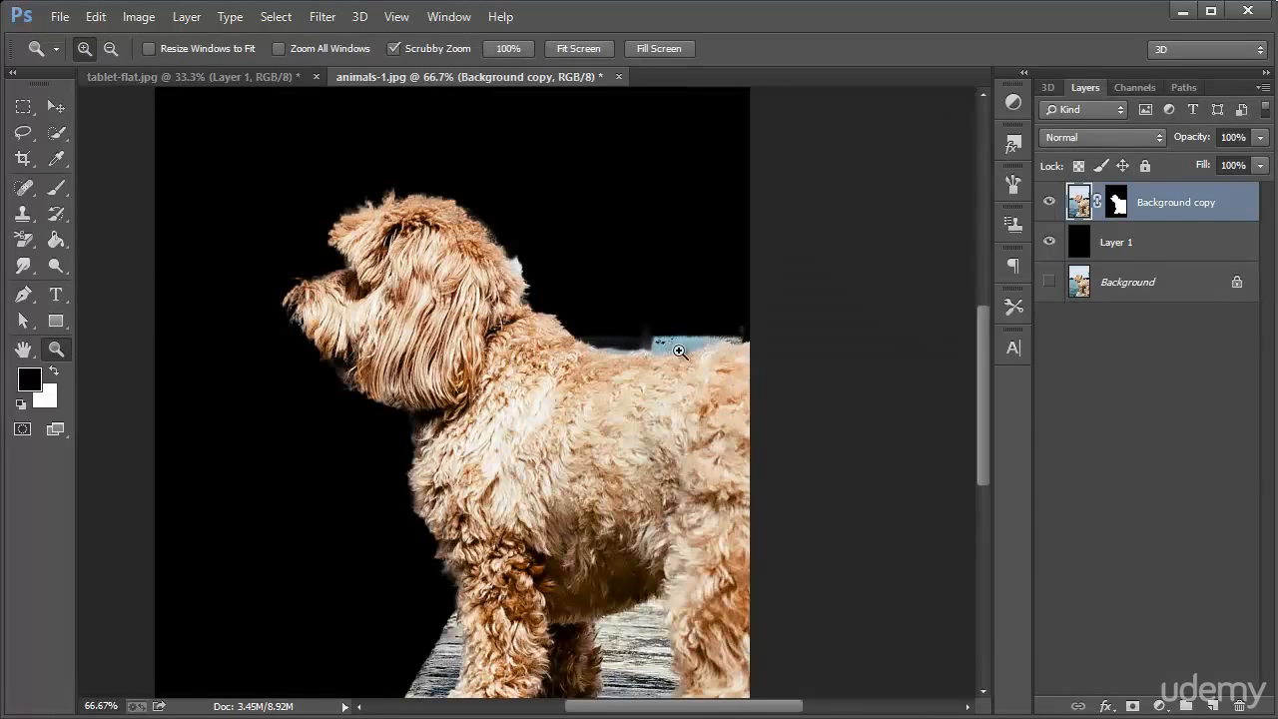
drag(678, 352, 794, 420)
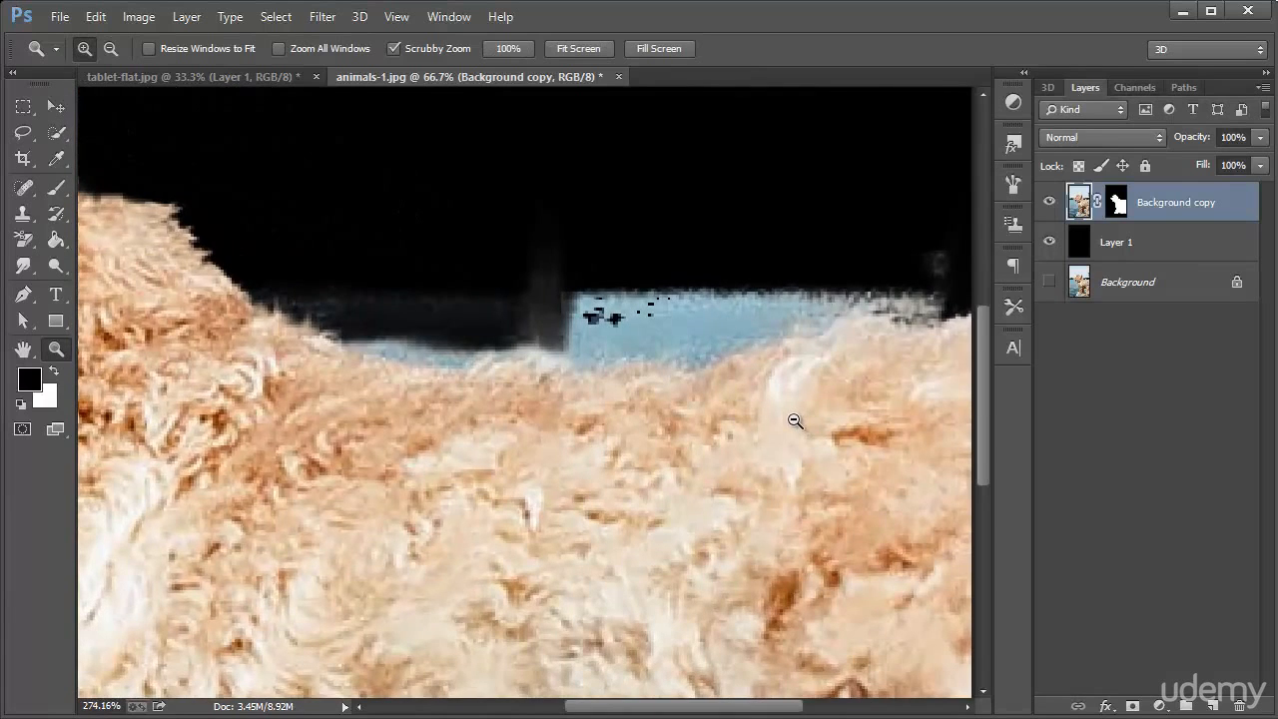
click(52, 190)
click(27, 240)
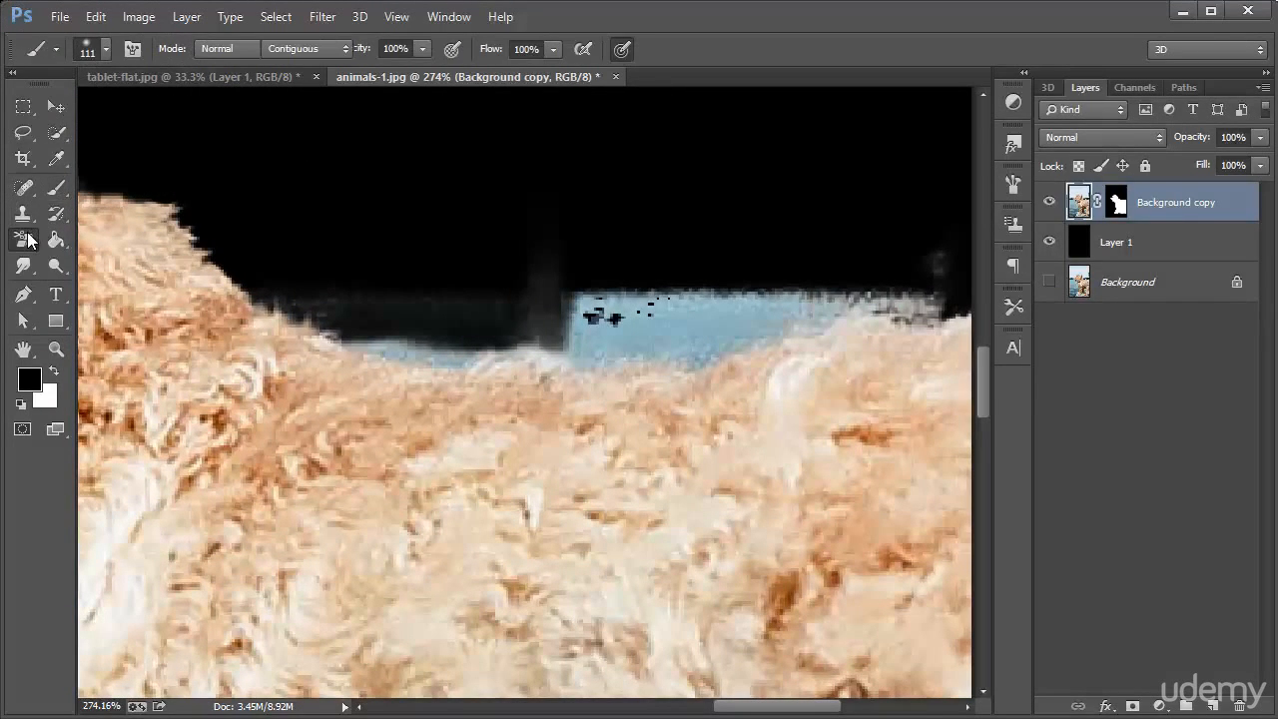
click(100, 49)
drag(112, 105, 68, 103)
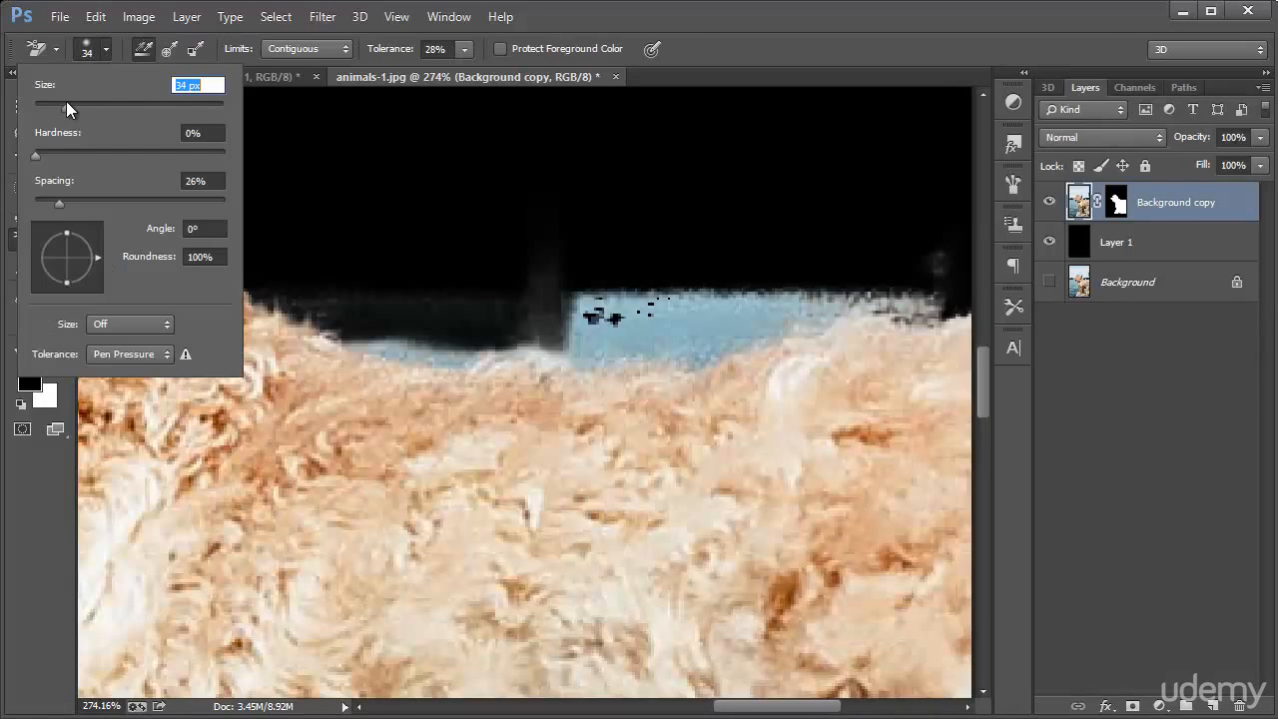
mouse_move(571, 298)
mouse_down()
mouse_move(585, 328)
mouse_move(552, 305)
mouse_move(713, 299)
mouse_move(656, 299)
mouse_move(673, 309)
mouse_move(668, 325)
mouse_move(702, 334)
mouse_move(681, 345)
mouse_move(653, 333)
mouse_move(667, 314)
mouse_move(678, 326)
mouse_move(645, 336)
mouse_move(708, 309)
mouse_move(650, 303)
mouse_move(668, 319)
mouse_move(639, 337)
mouse_move(705, 356)
mouse_move(696, 343)
mouse_move(747, 330)
mouse_move(765, 306)
mouse_move(839, 287)
mouse_move(805, 306)
mouse_up()
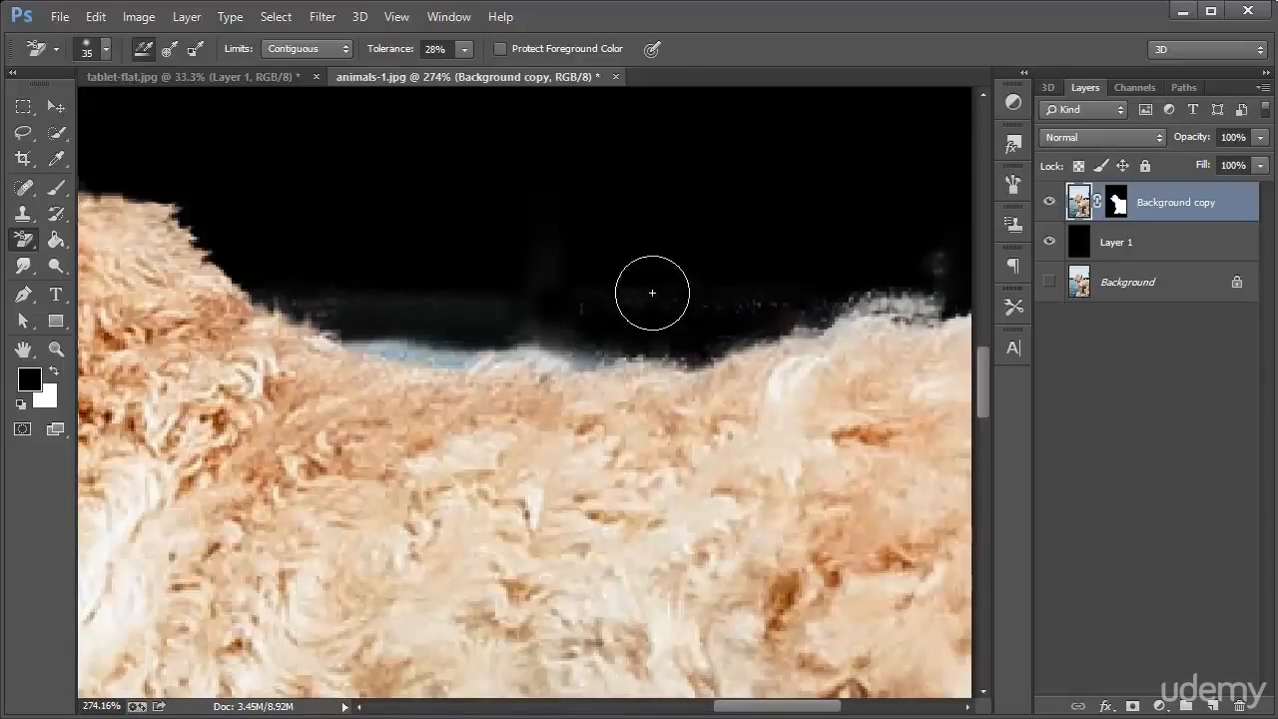
mouse_move(611, 314)
mouse_down()
mouse_move(585, 357)
mouse_move(549, 321)
mouse_move(551, 336)
mouse_move(439, 349)
mouse_move(293, 286)
mouse_up()
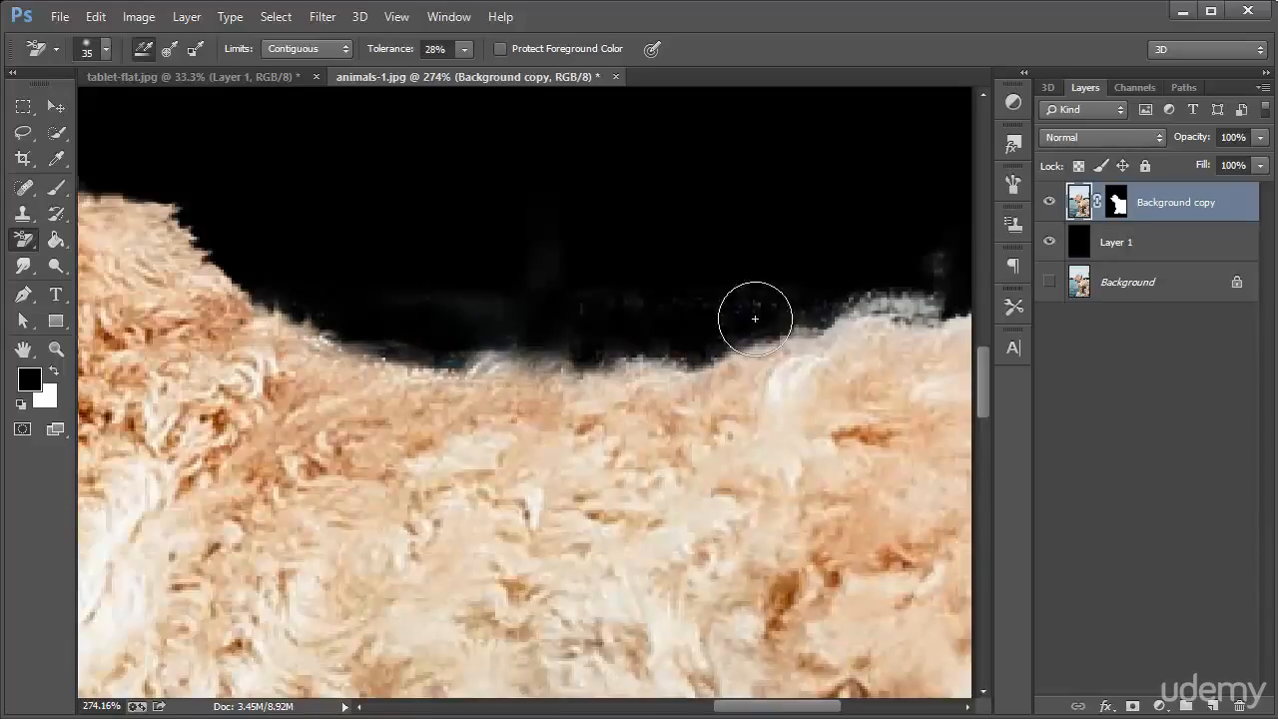
mouse_move(910, 250)
mouse_down()
mouse_move(917, 283)
mouse_move(789, 290)
mouse_move(868, 273)
mouse_move(766, 243)
mouse_move(922, 292)
mouse_move(818, 290)
mouse_up()
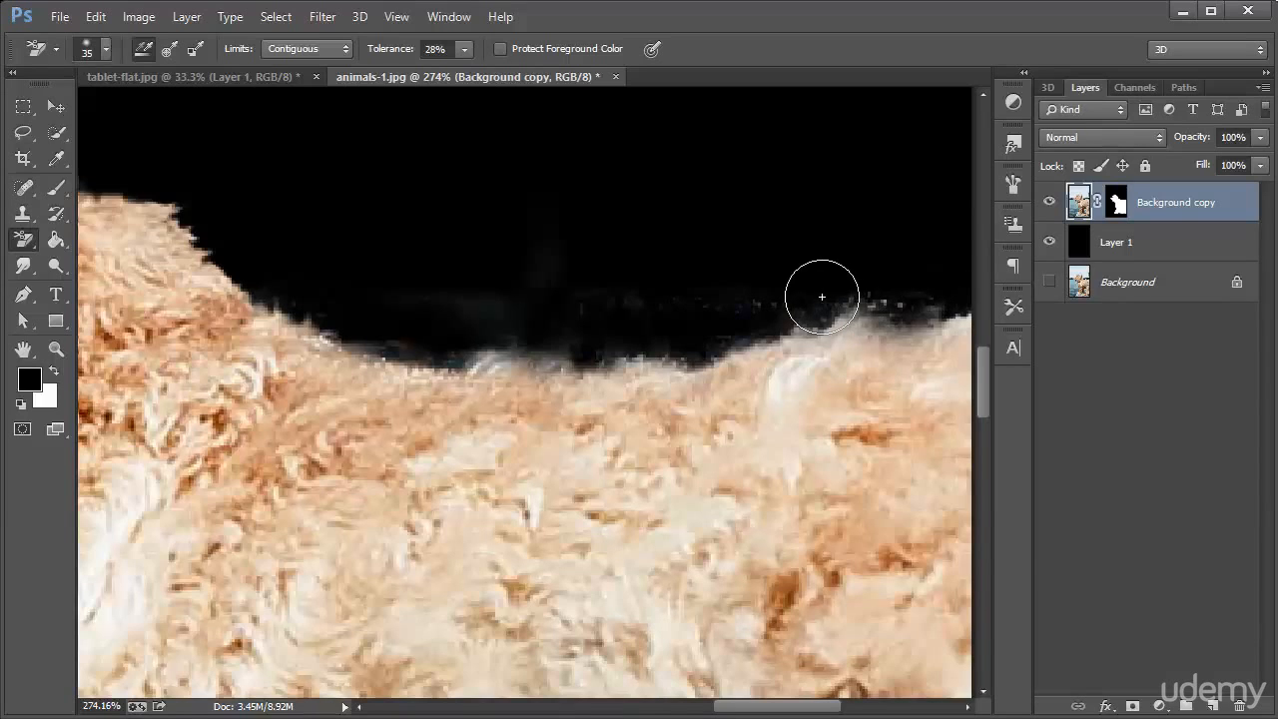
Examine the cutout at 100% from the dog's back down to the dock around its legs and paws
key(ctrl+1)
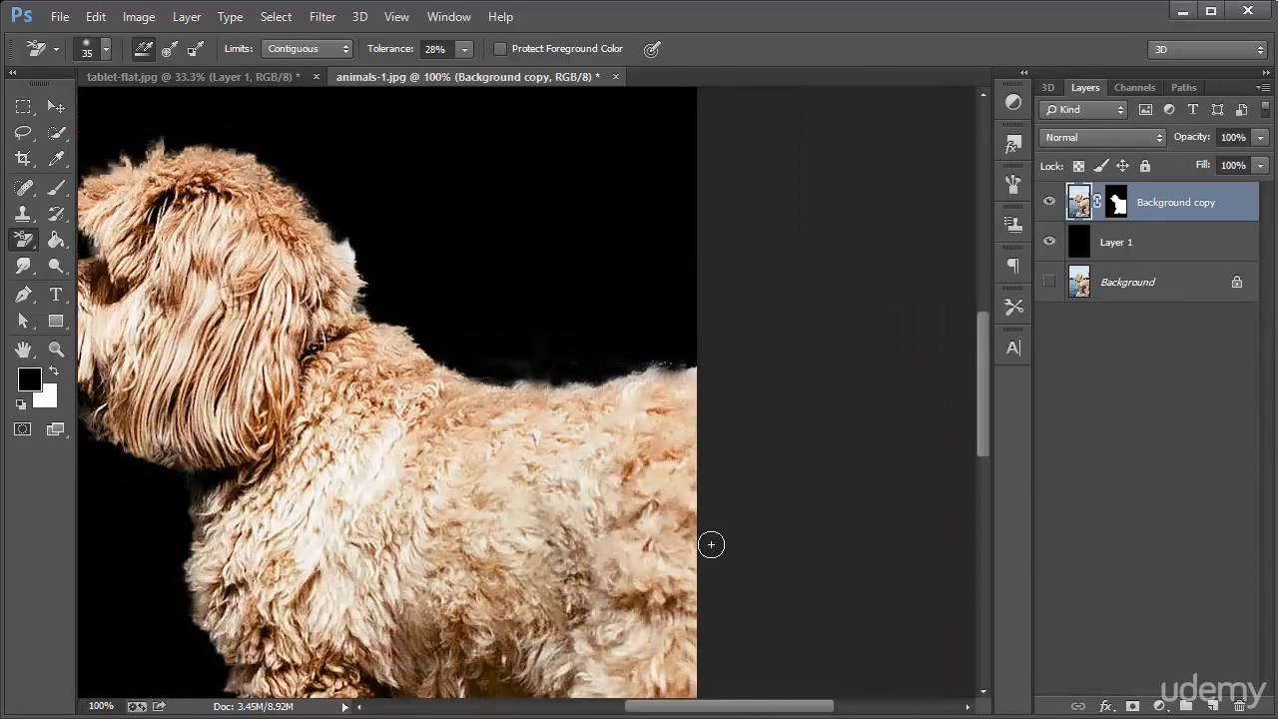
drag(741, 708, 690, 708)
scroll(614, 512, down, 5)
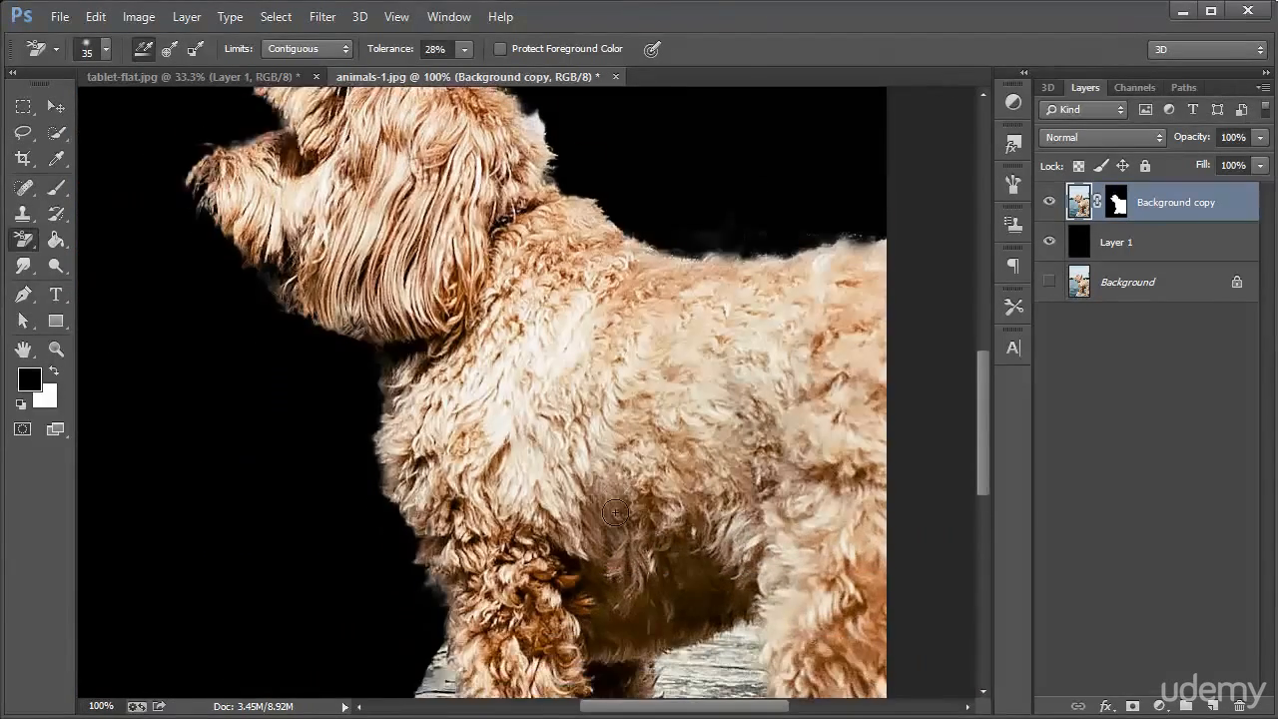
scroll(614, 512, down, 3)
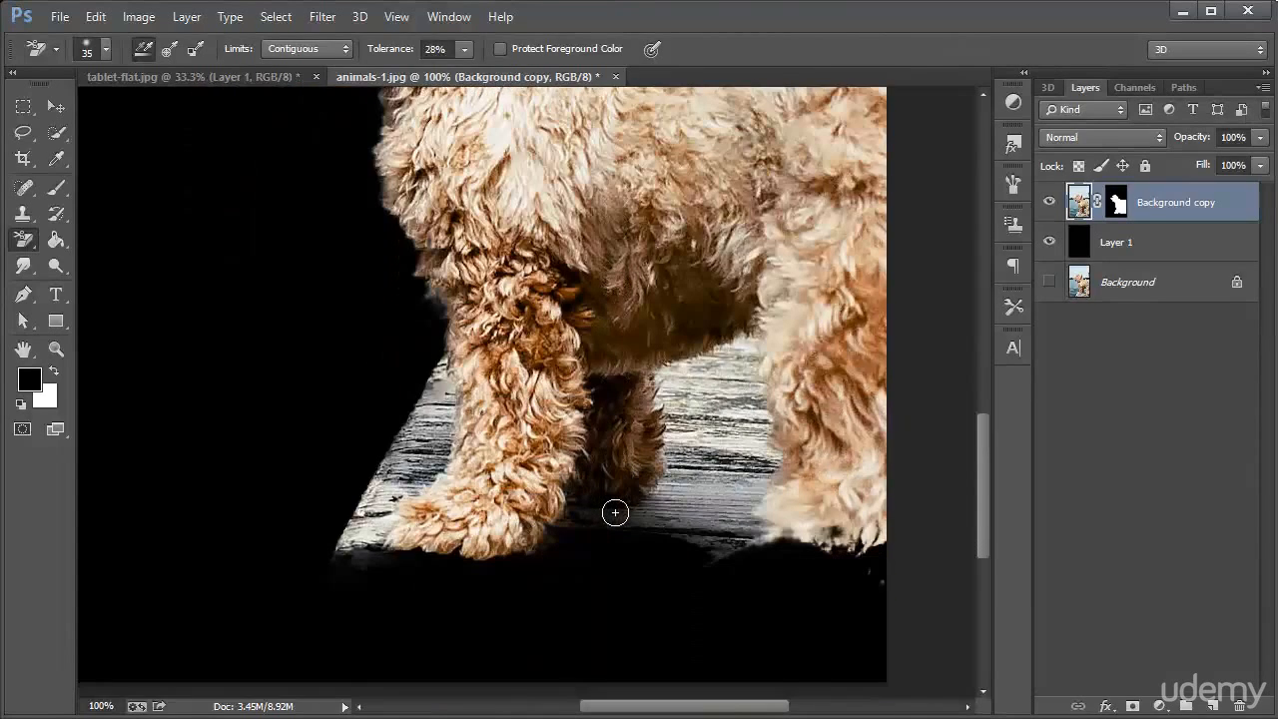
Review the whole dog cutout against the black layer, from the head down to the paws
scroll(611, 500, up, 2)
scroll(451, 283, down, 4)
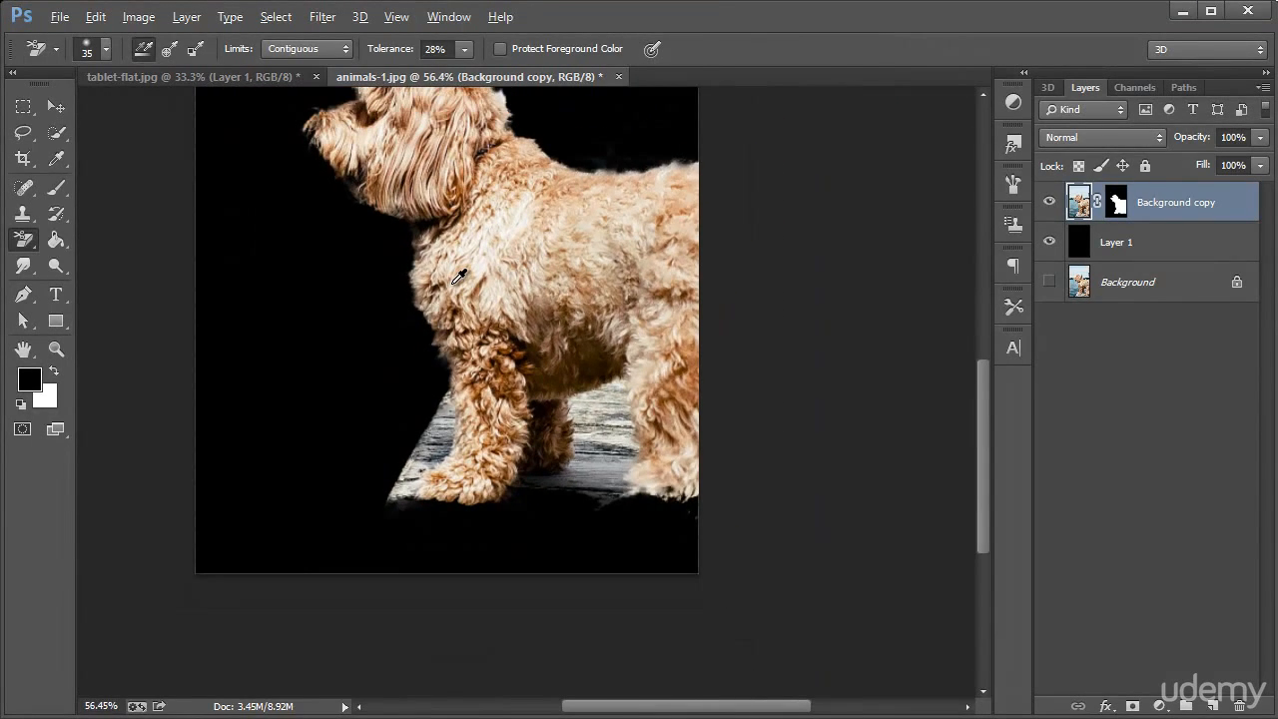
scroll(459, 277, down, 1)
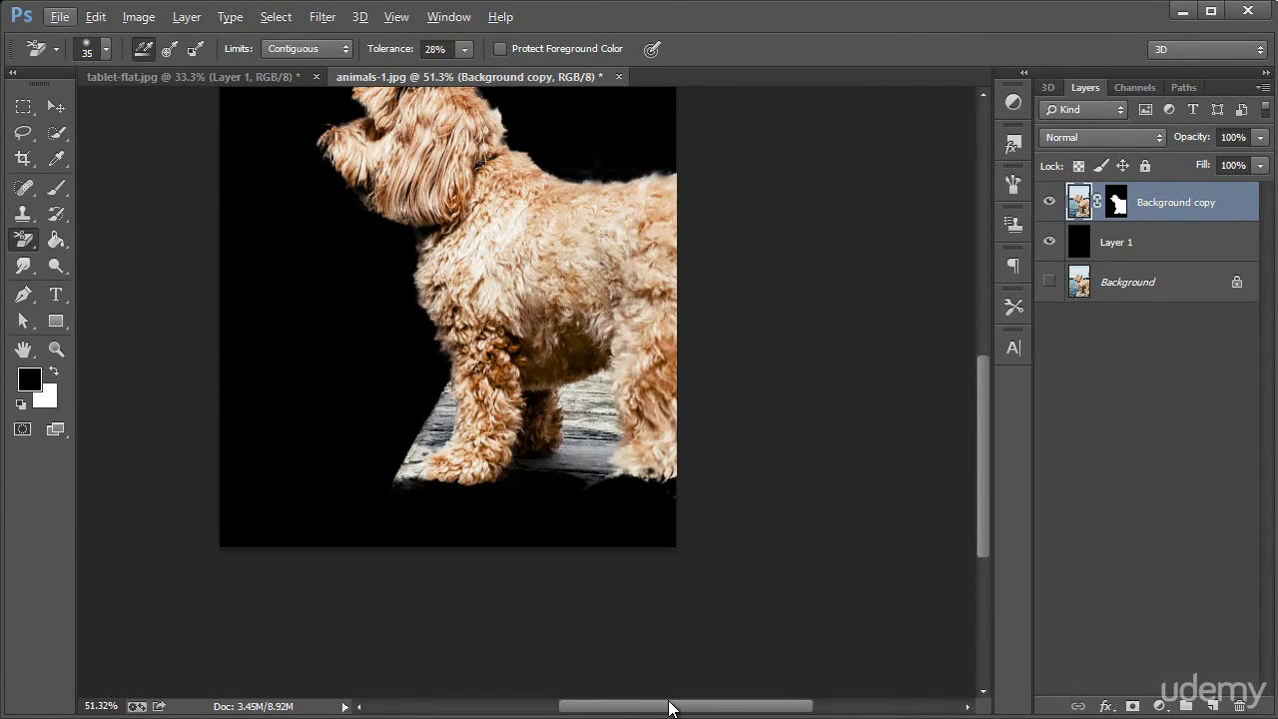
drag(671, 708, 657, 709)
scroll(681, 492, up, 5)
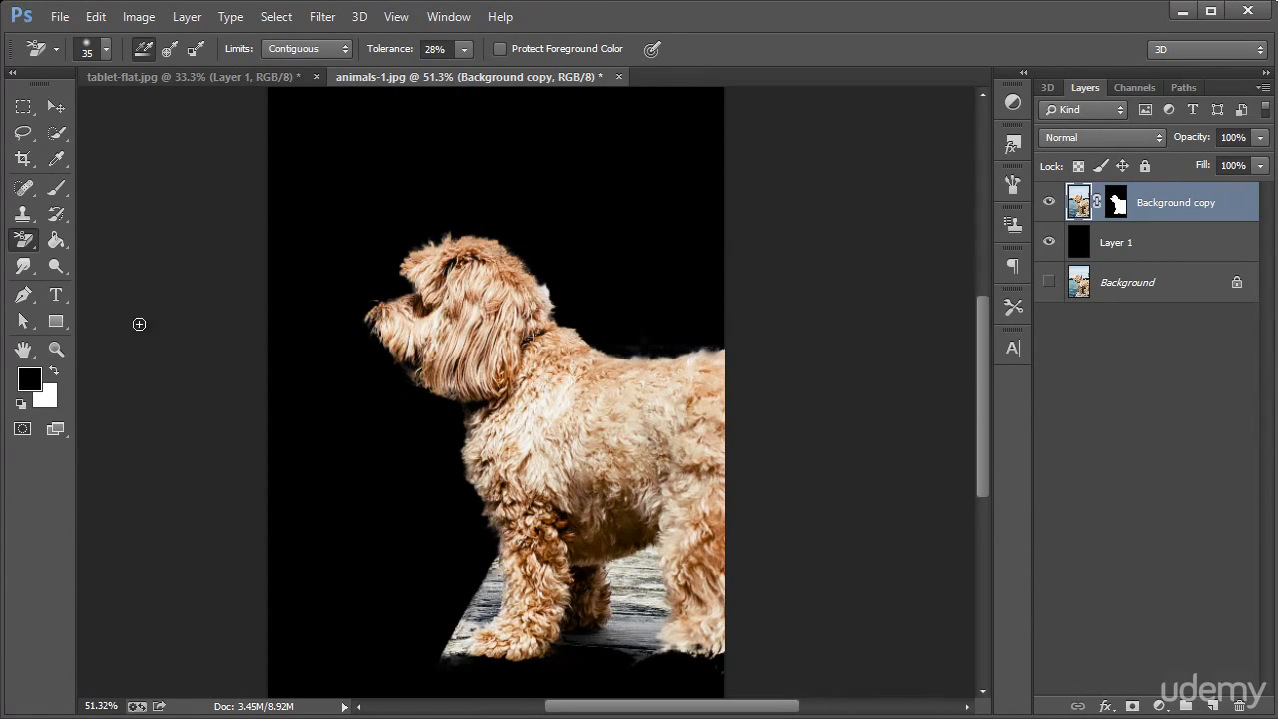
Erase the white background remnant behind the dog's head up close with a 15 px Background Eraser brush
click(67, 349)
mouse_move(552, 302)
mouse_down()
mouse_move(685, 422)
mouse_move(596, 371)
mouse_move(499, 228)
mouse_move(542, 286)
mouse_up()
click(27, 296)
click(25, 268)
click(25, 243)
key(ctrl+z)
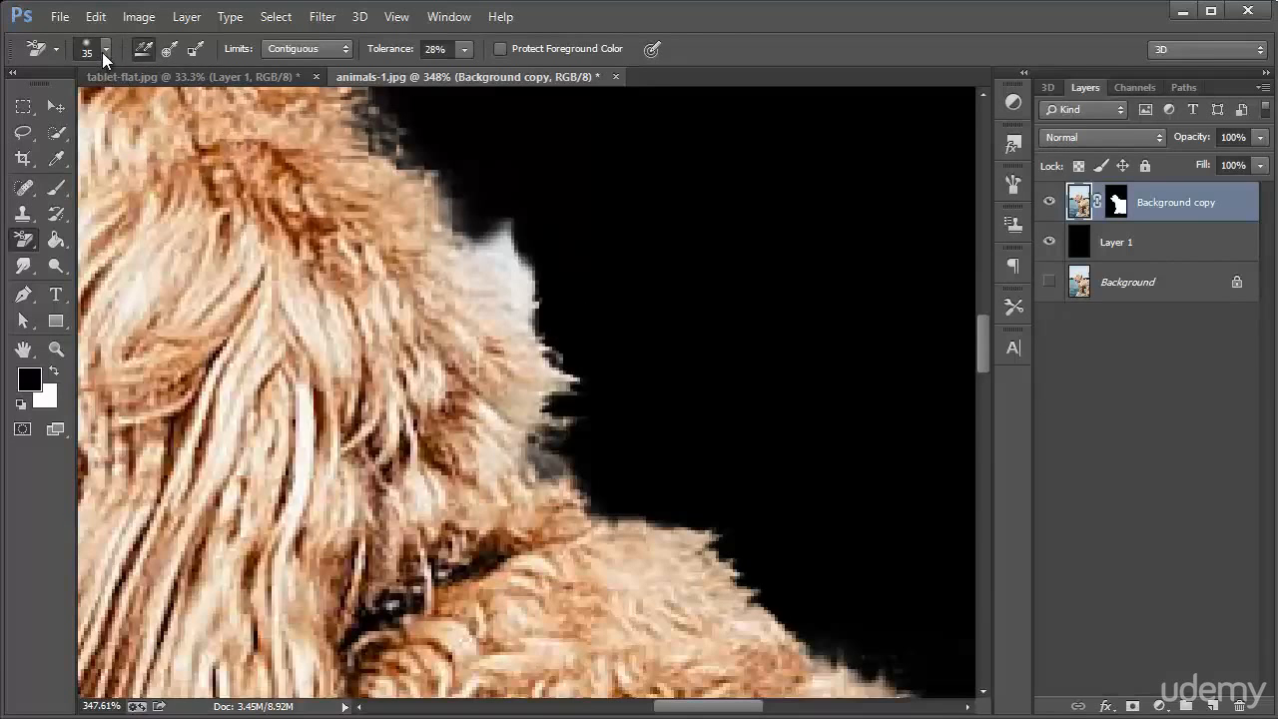
click(104, 50)
drag(59, 101, 51, 101)
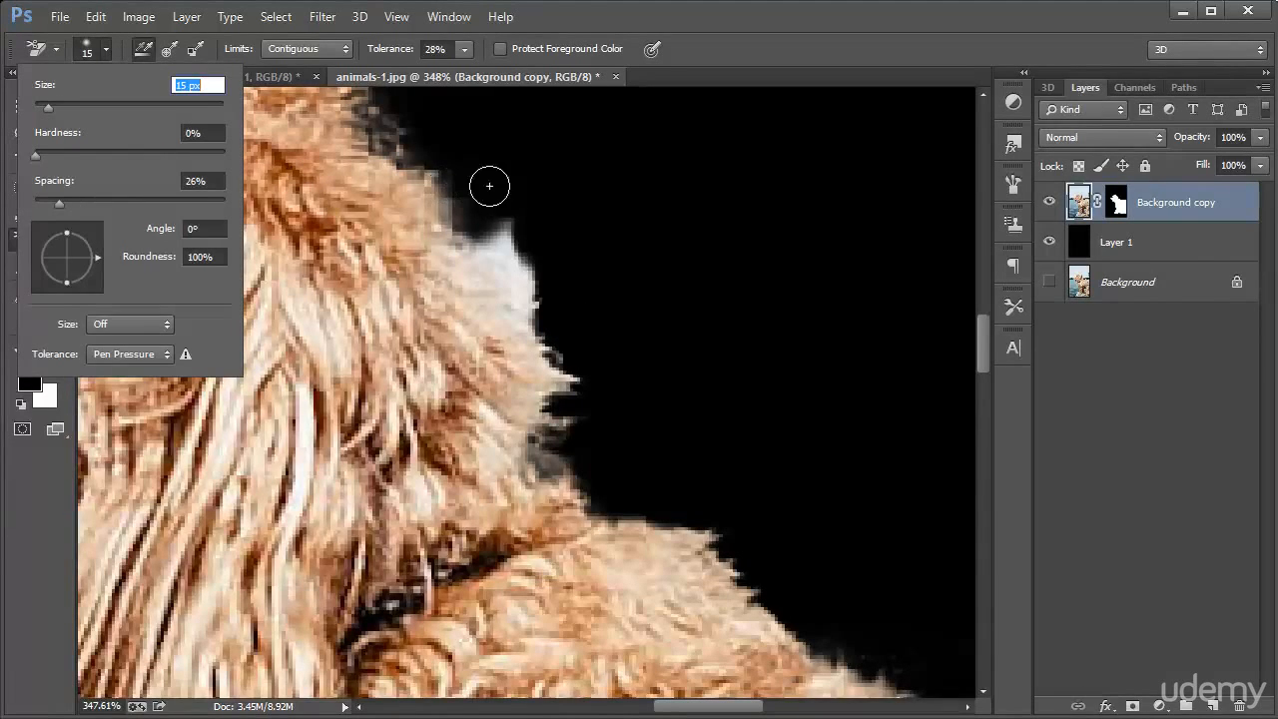
click(504, 239)
mouse_move(506, 220)
mouse_down()
mouse_move(511, 260)
mouse_move(538, 281)
mouse_move(481, 233)
mouse_move(527, 285)
mouse_move(501, 229)
mouse_up()
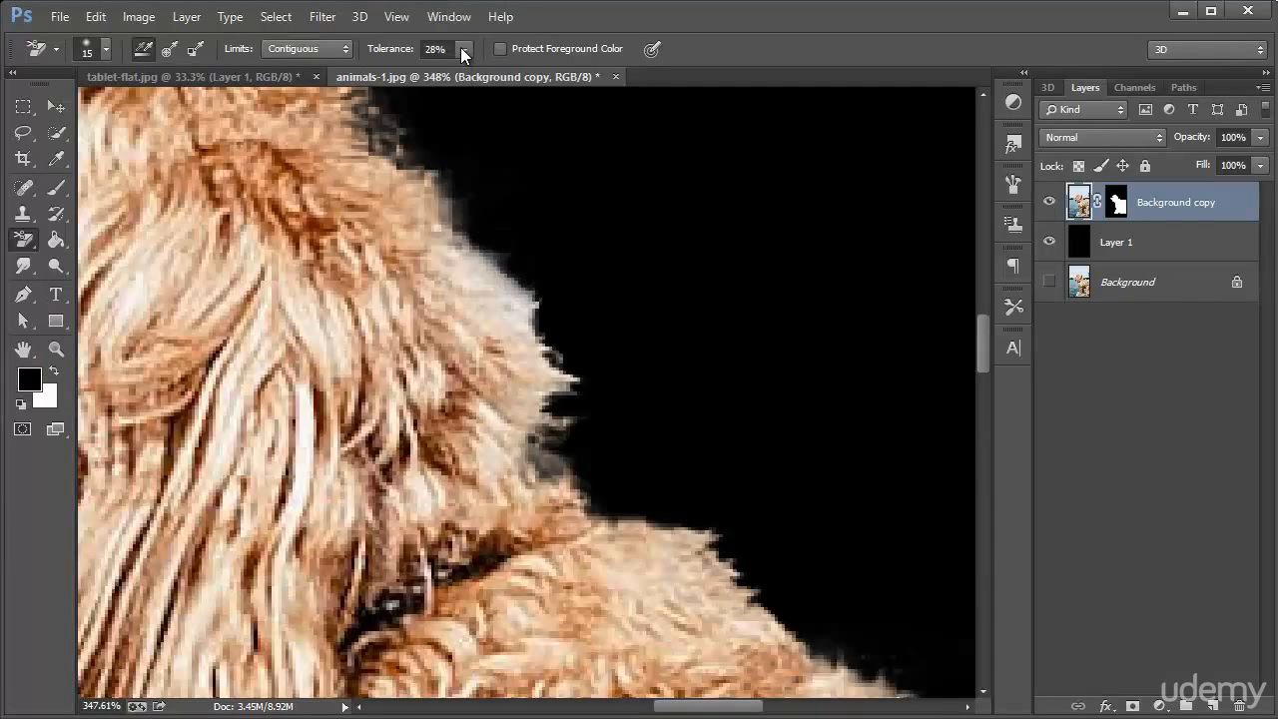
mouse_move(527, 299)
mouse_down()
mouse_move(545, 313)
mouse_move(514, 265)
mouse_up()
Hide the Background copy and Layer 1 layers, and show the original Background layer with the full dog photo
key(ctrl+1)
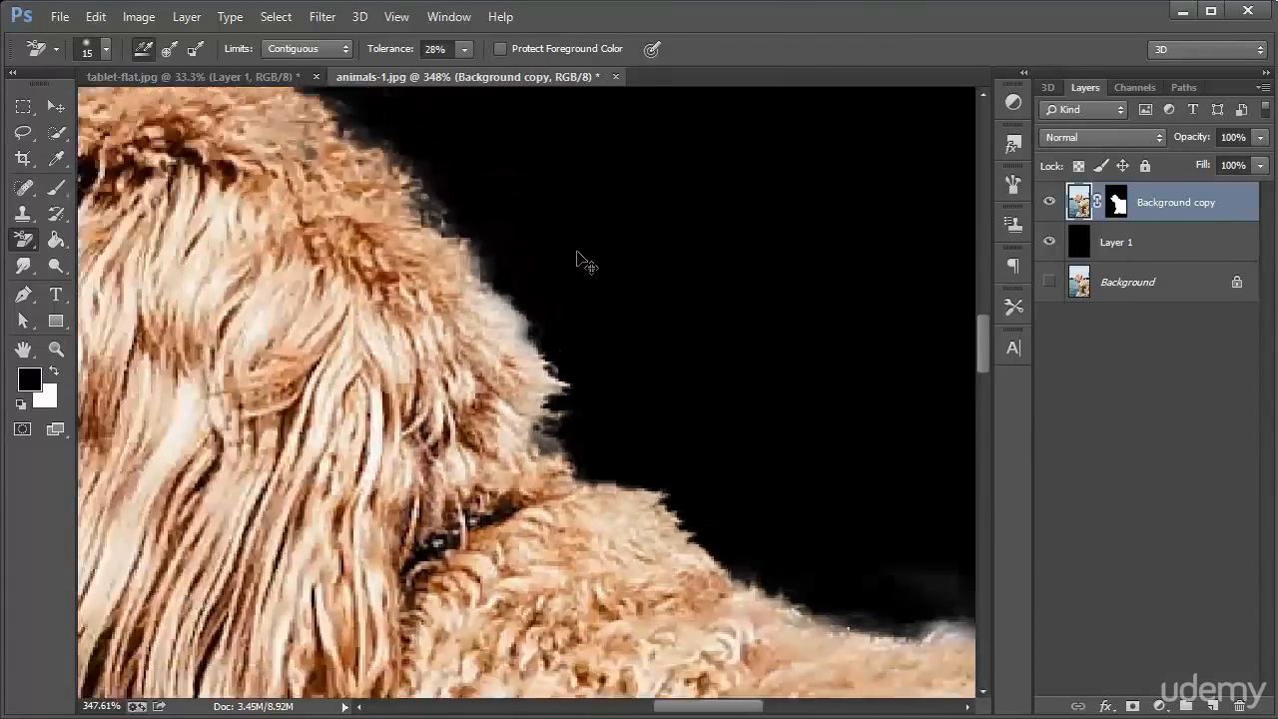
scroll(654, 321, down, 1)
scroll(653, 322, down, 3)
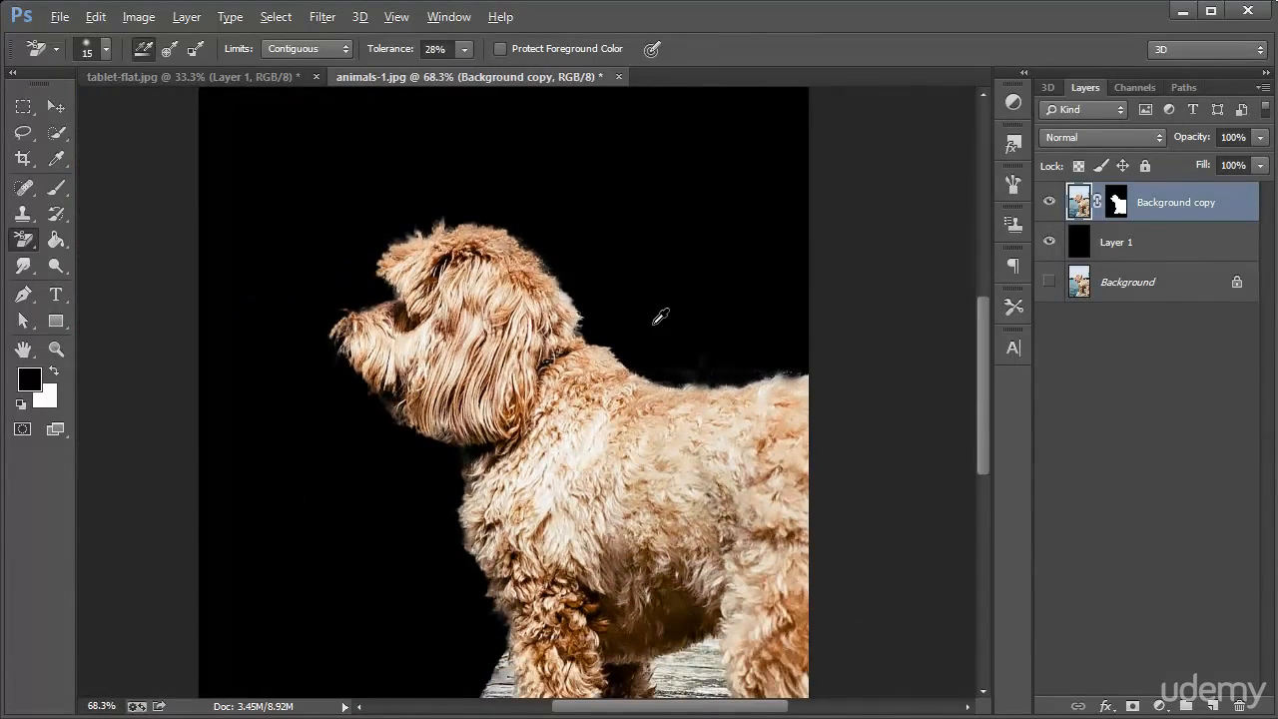
scroll(714, 332, down, 1)
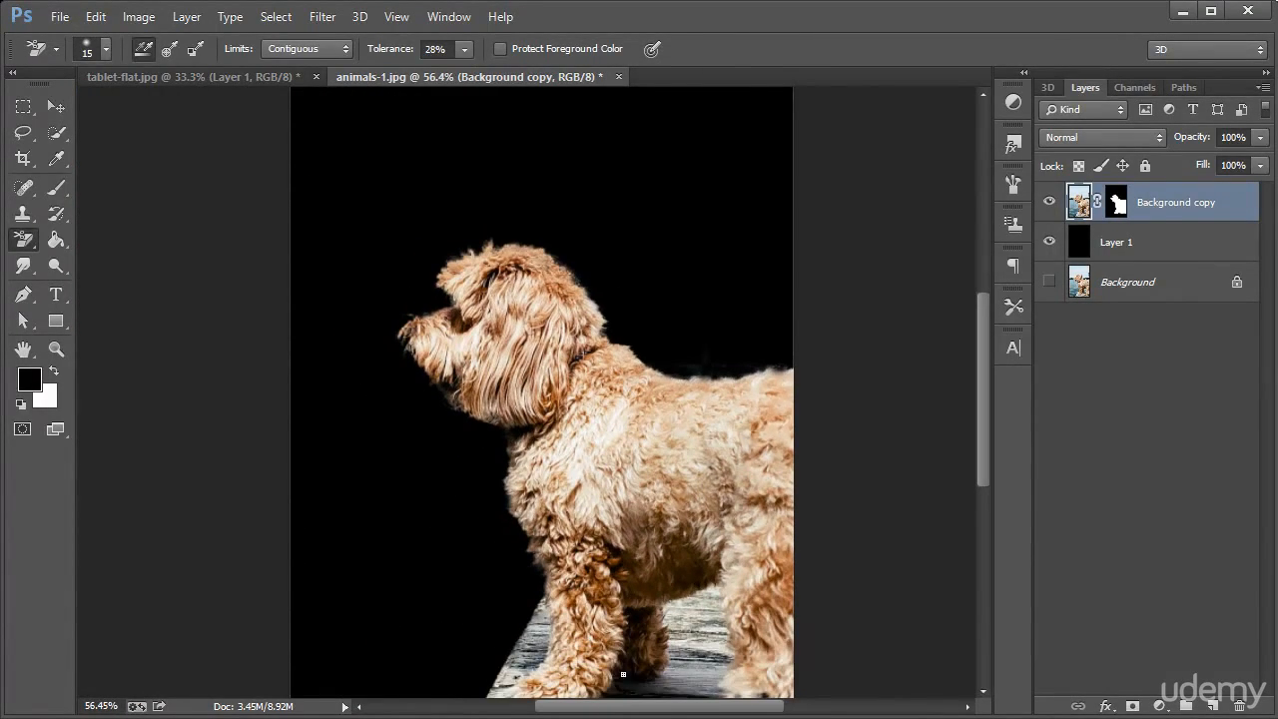
drag(630, 708, 650, 708)
scroll(586, 370, down, 1)
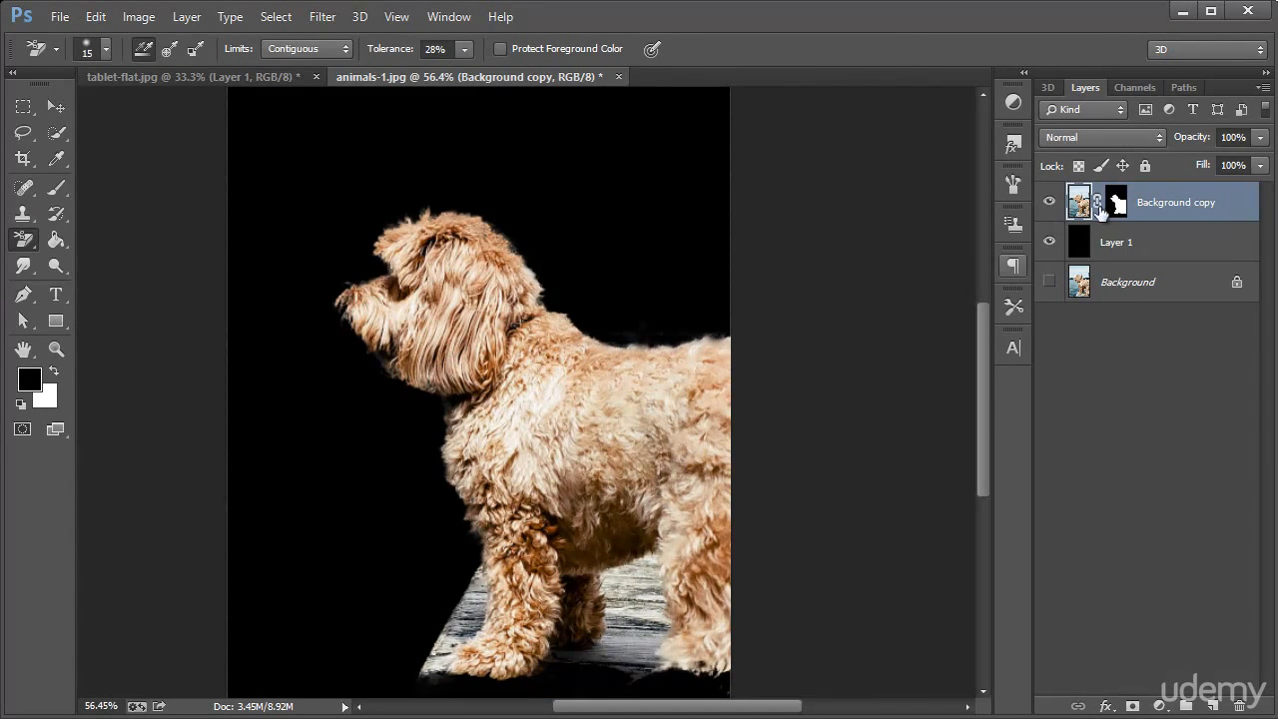
mouse_move(1049, 203)
mouse_down()
mouse_move(1052, 252)
mouse_move(1055, 189)
mouse_up()
click(1049, 285)
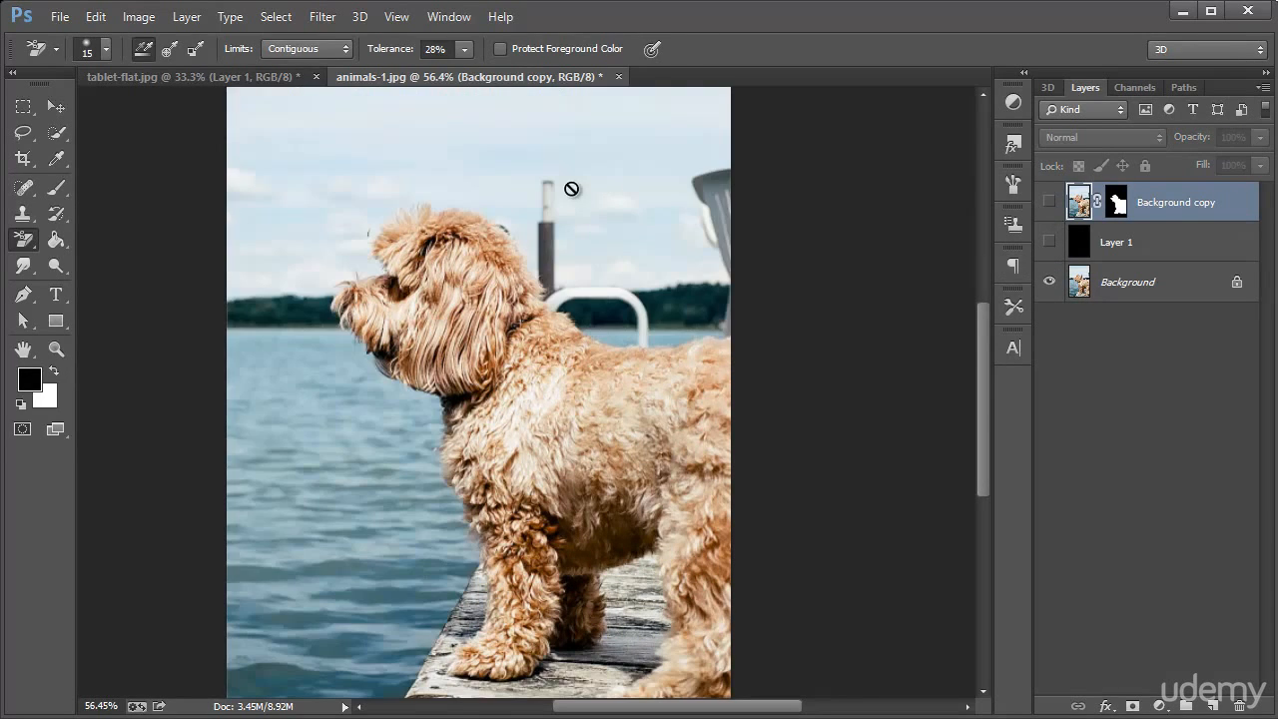
Switch the eraser to the Magic Eraser tool, and activate the Quick Selection tool
click(57, 106)
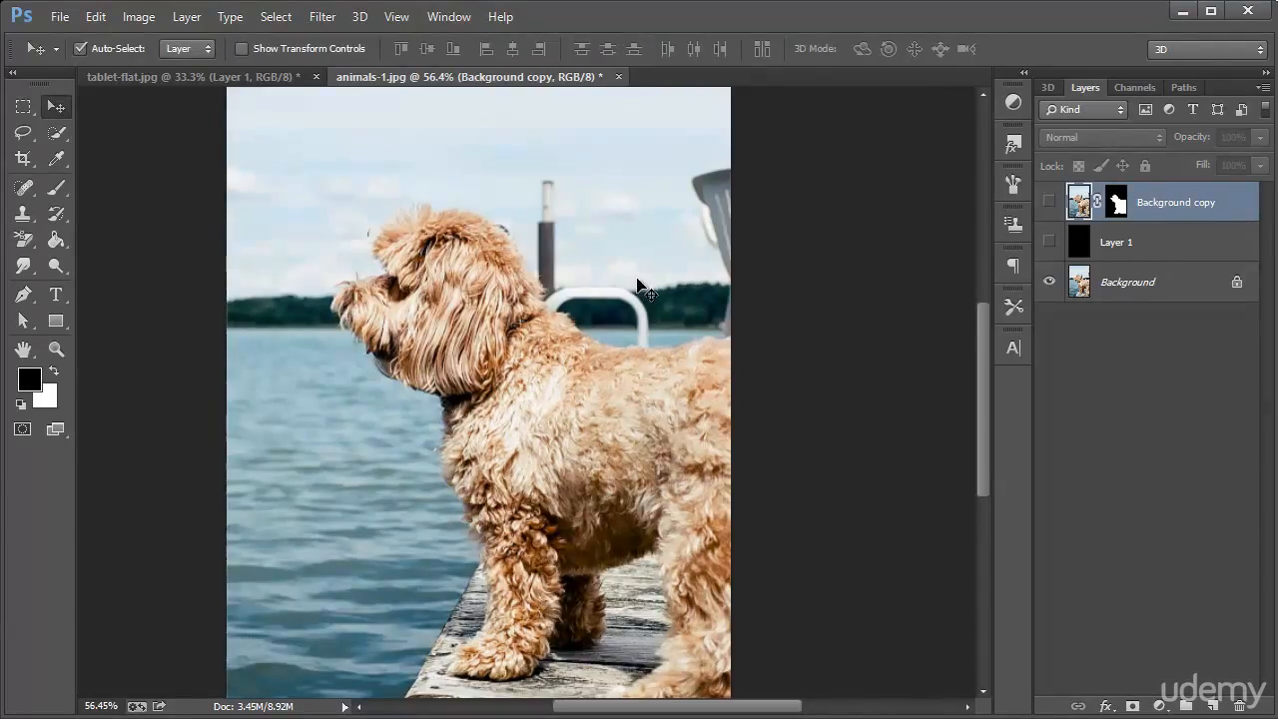
mouse_move(23, 239)
mouse_down()
mouse_move(114, 255)
mouse_move(133, 277)
mouse_move(190, 275)
mouse_move(140, 279)
mouse_up()
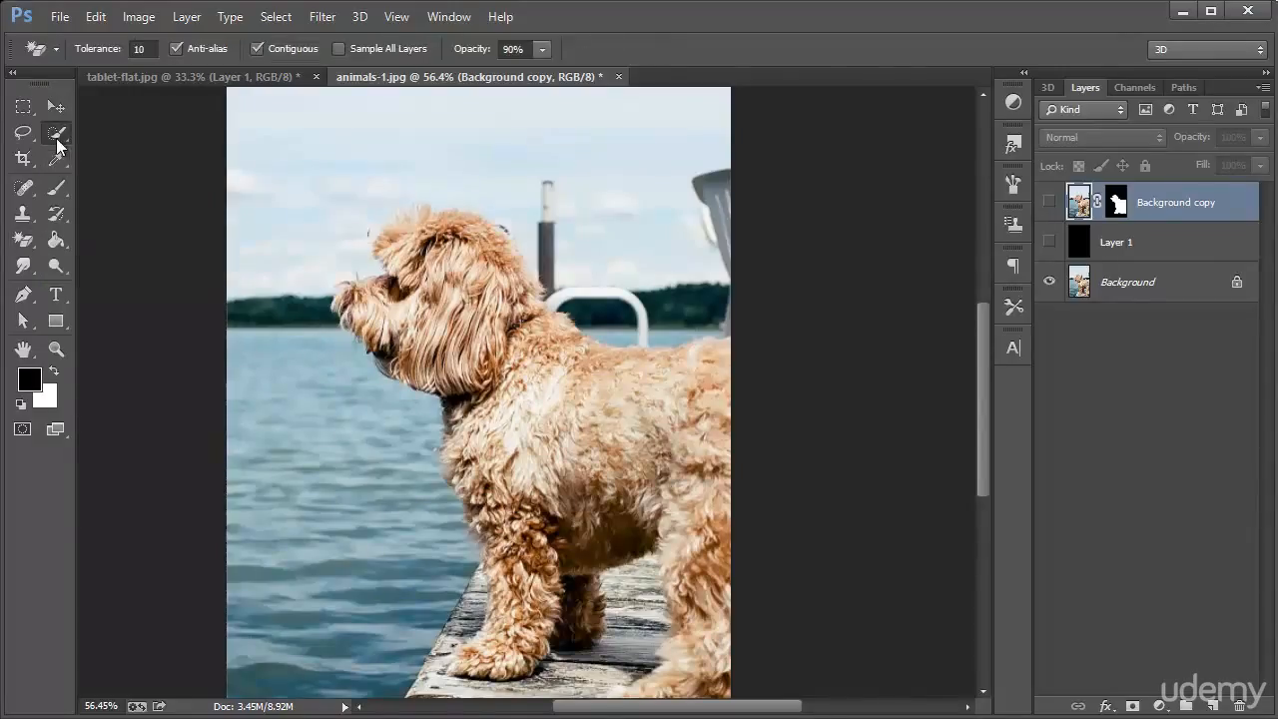
drag(57, 143, 111, 131)
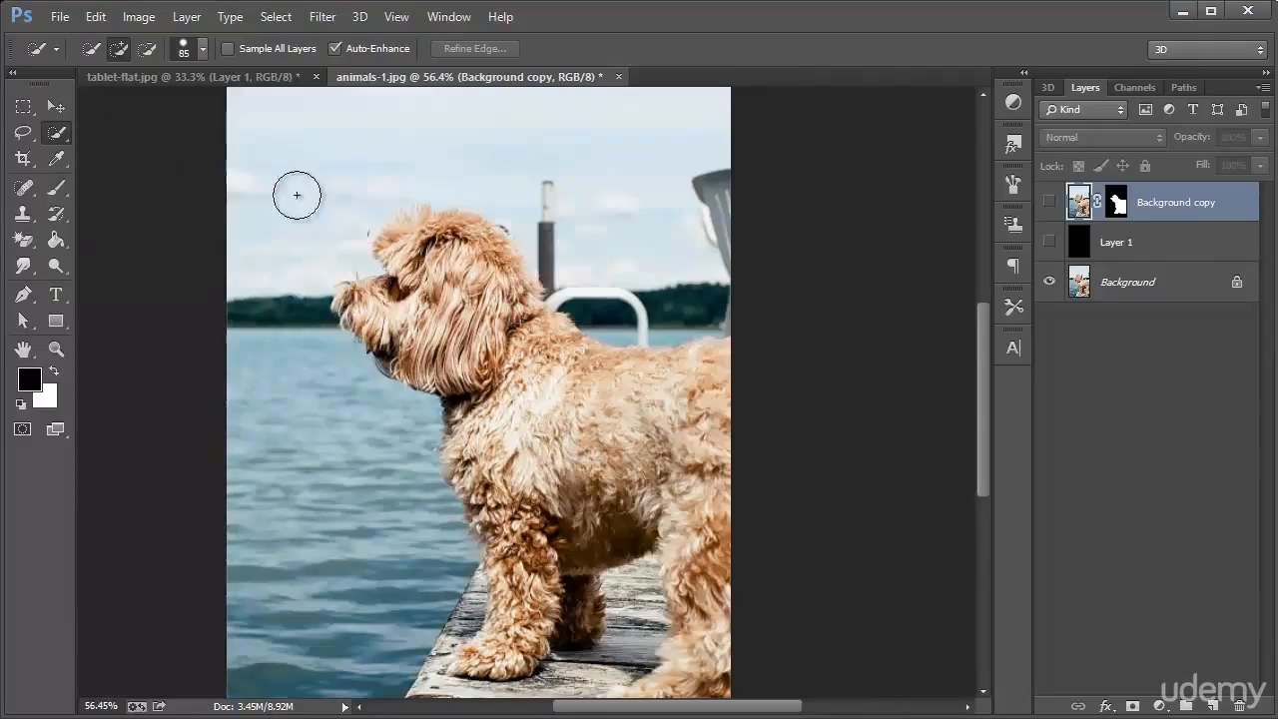